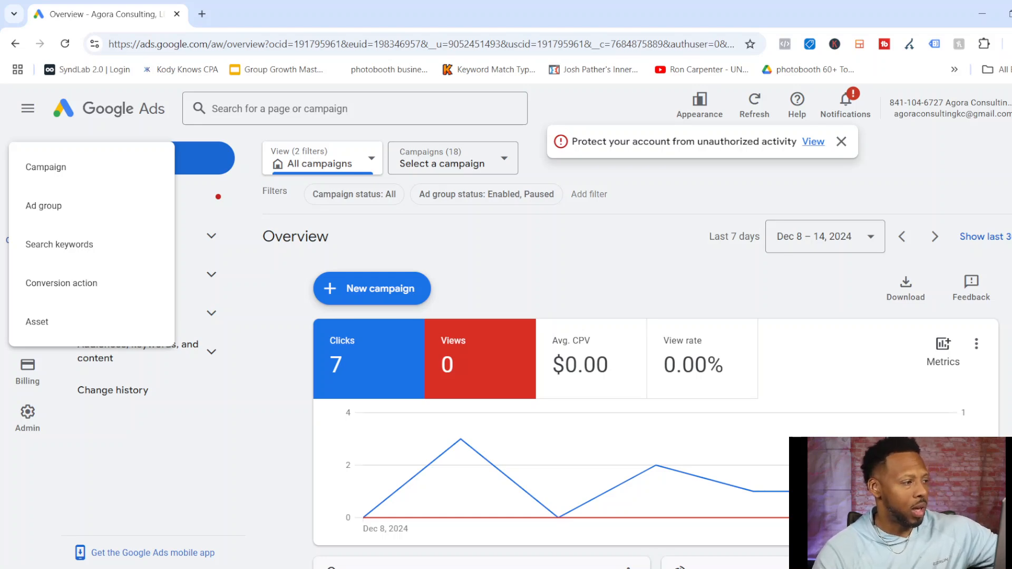
Step: Start a new campaign without a goal's guidance and choose Search as the campaign type
left_click(46, 168)
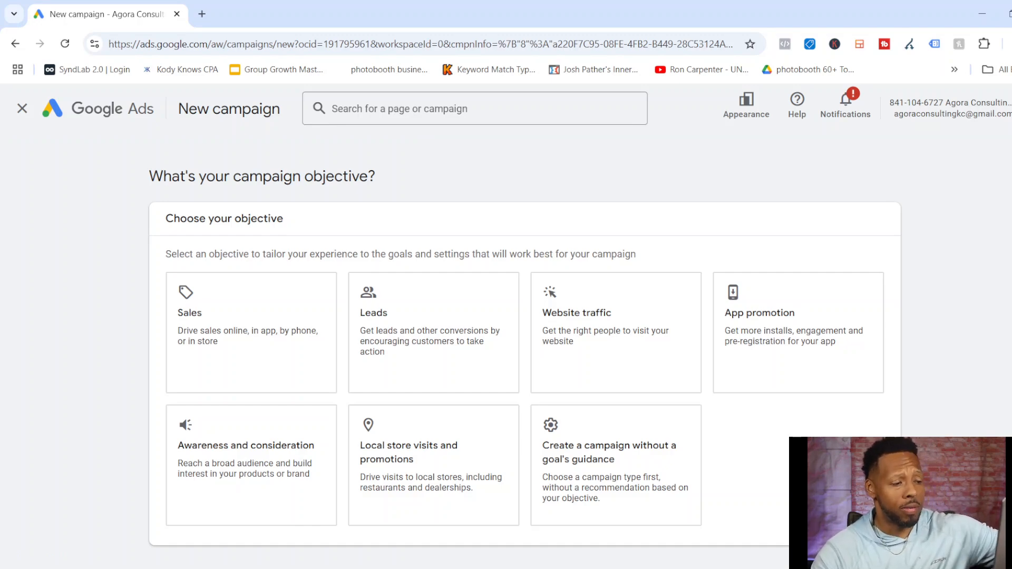
scroll(524, 316, "down", 2)
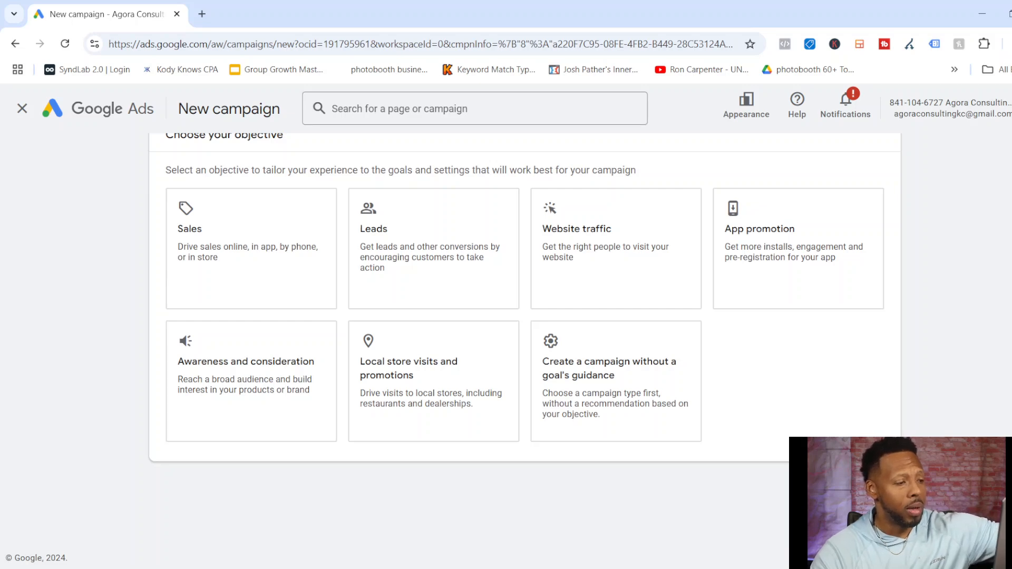
left_click(615, 381)
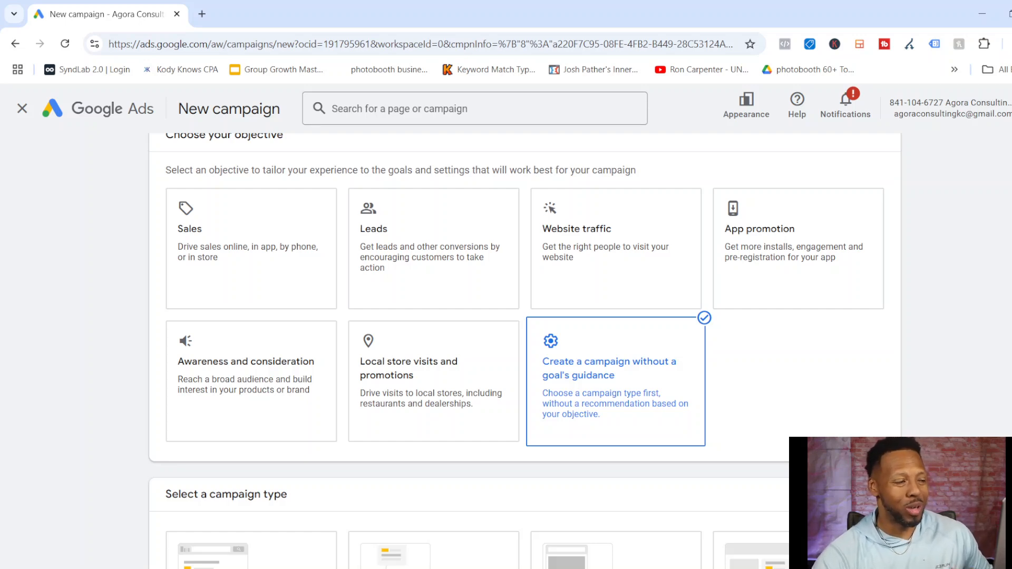
scroll(525, 337, "down", 6)
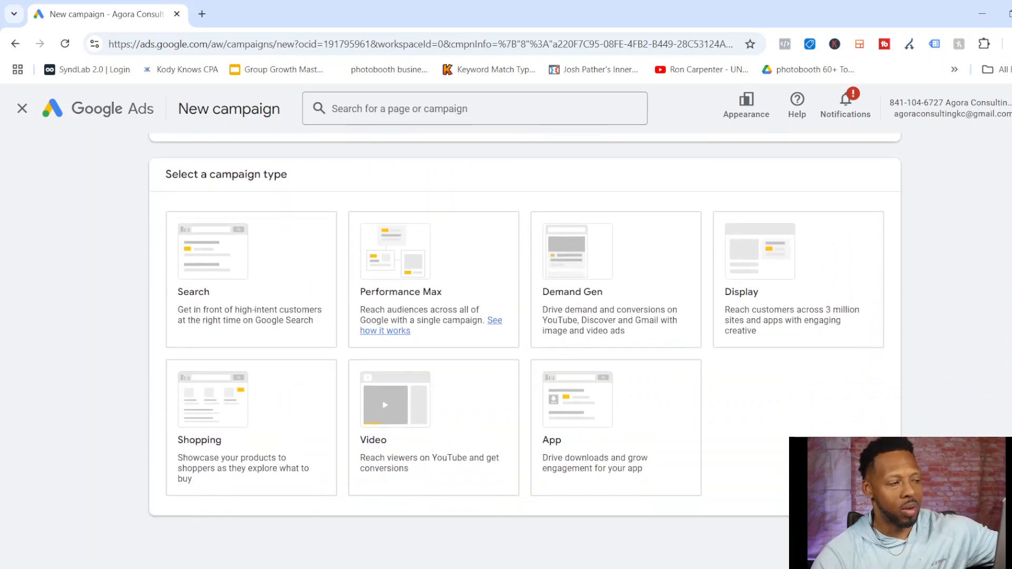
left_click(251, 280)
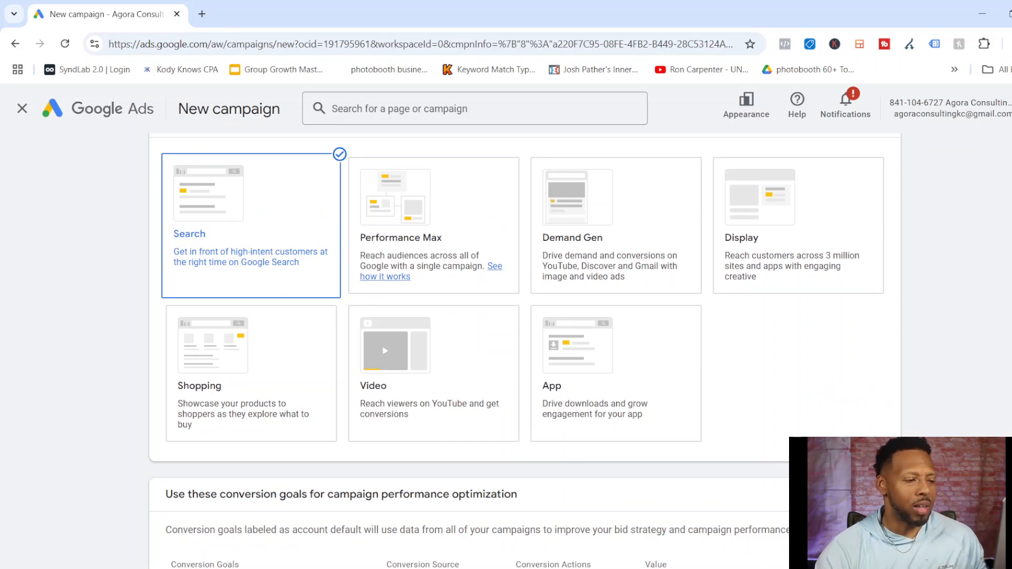
scroll(525, 348, "up", 3)
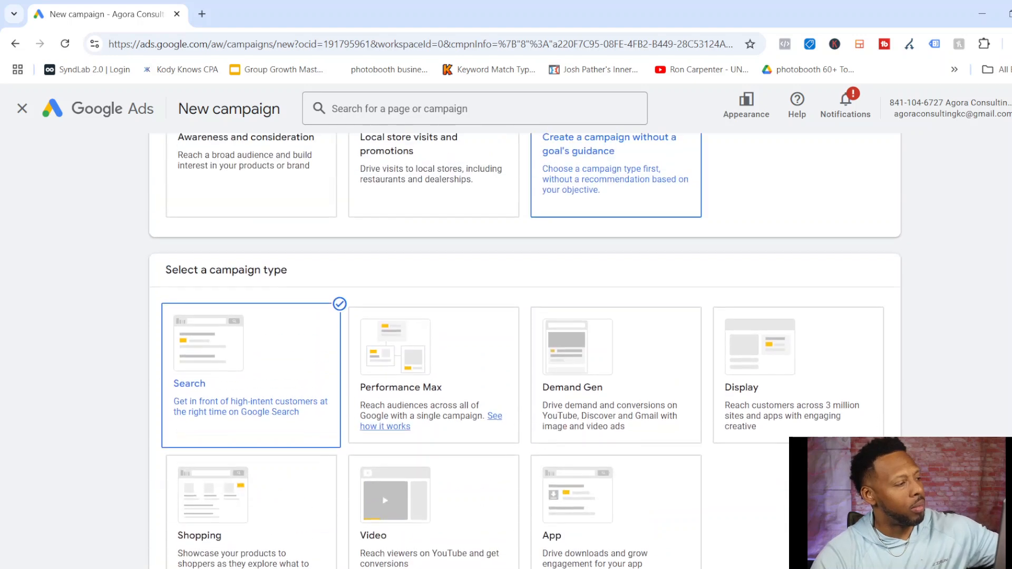
scroll(524, 347, "down", 2)
scroll(524, 348, "down", 3)
scroll(524, 348, "up", 4)
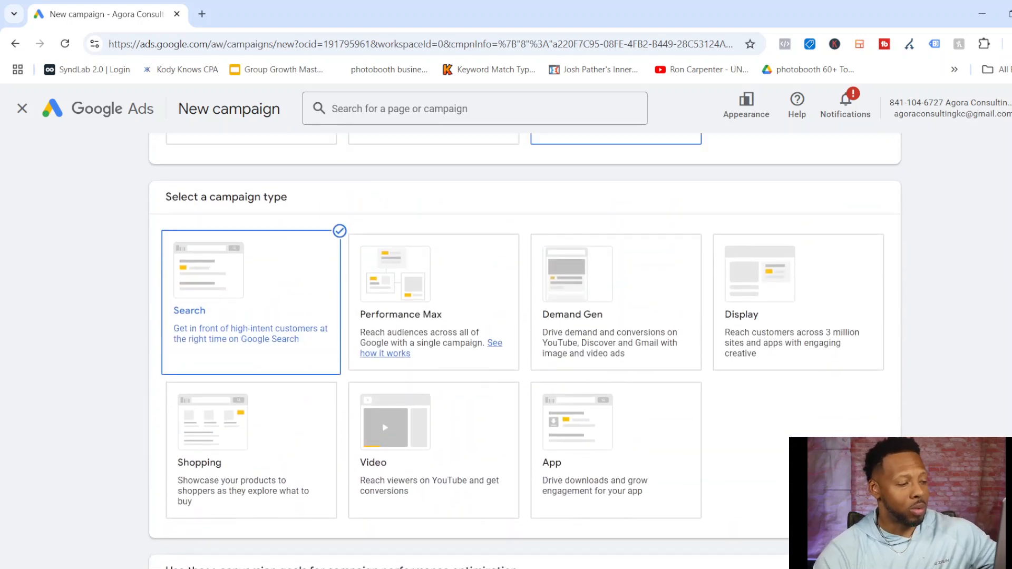
left_click(433, 450)
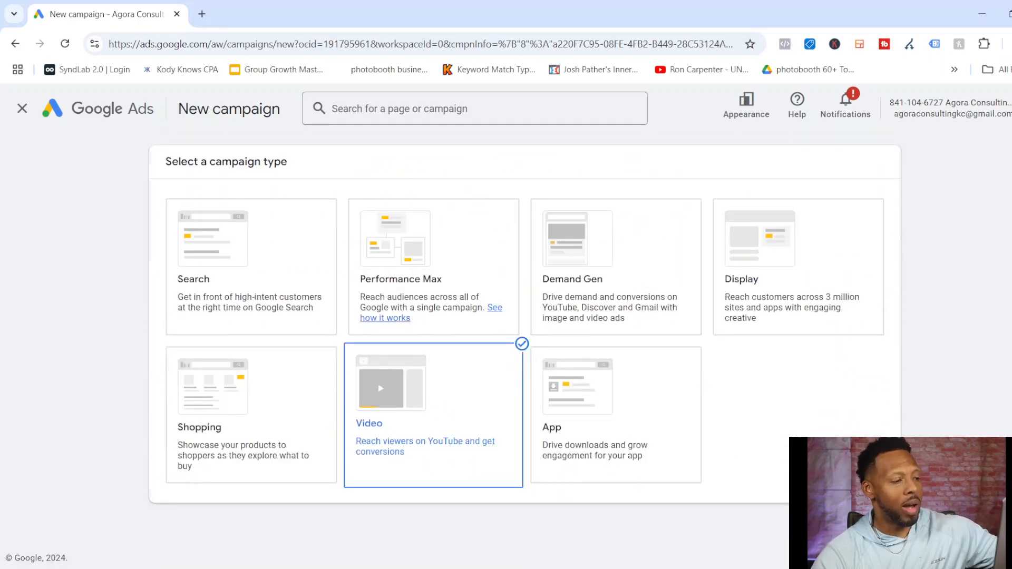
scroll(524, 348, "up", 4)
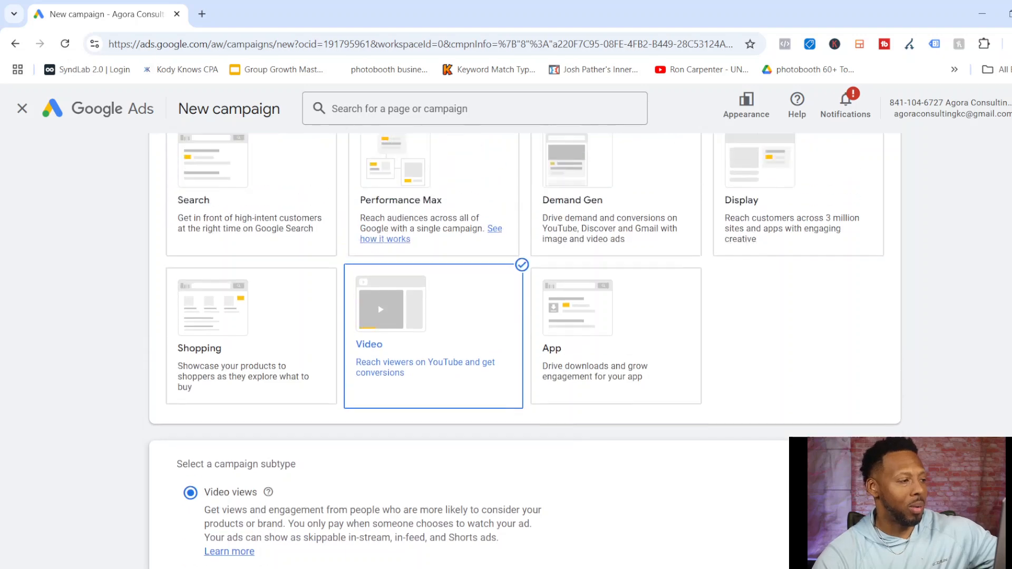
scroll(524, 348, "up", 2)
left_click(251, 295)
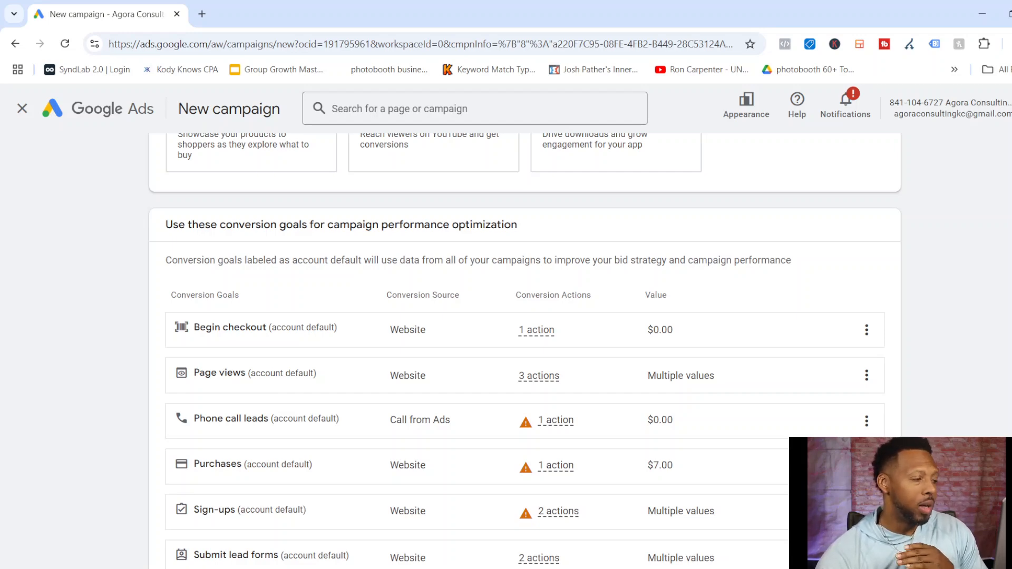
Step: Remove the Submit lead forms, Sign-ups, Purchases, Phone call leads and Begin checkout conversion goals, keeping only Page views
scroll(522, 348, "down", 3)
scroll(522, 348, "up", 1)
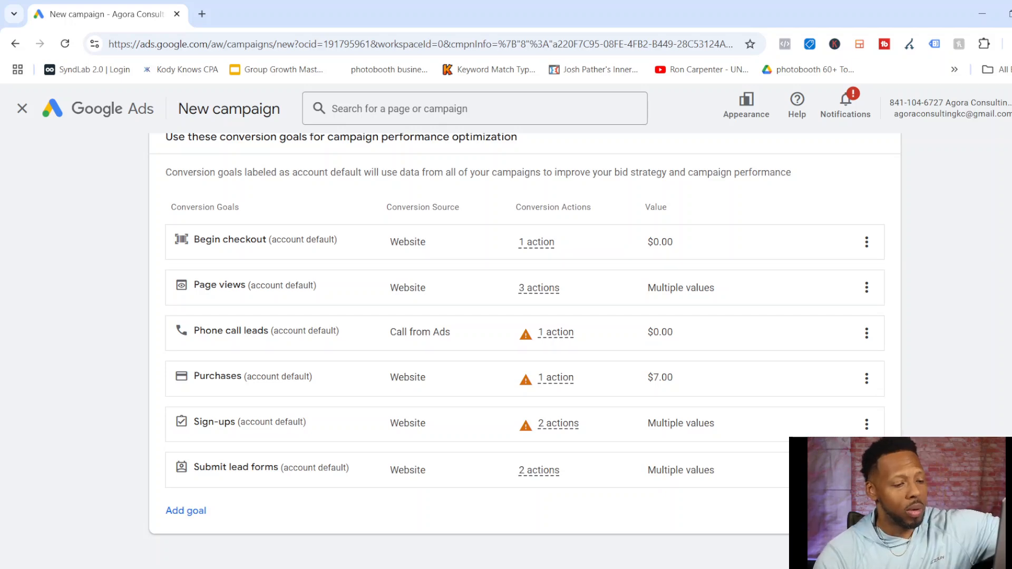
key("Return")
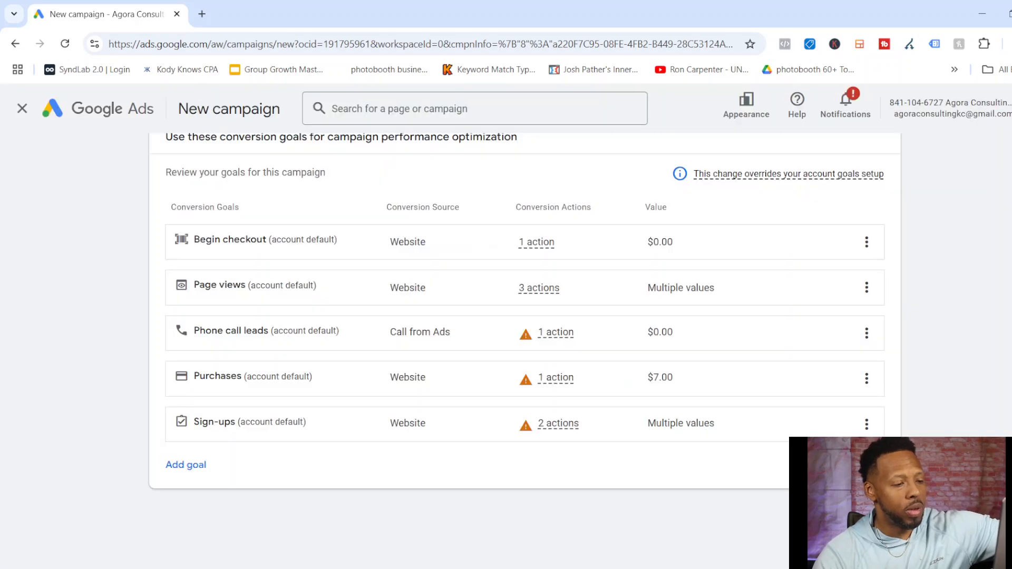
left_click(867, 424)
left_click(924, 432)
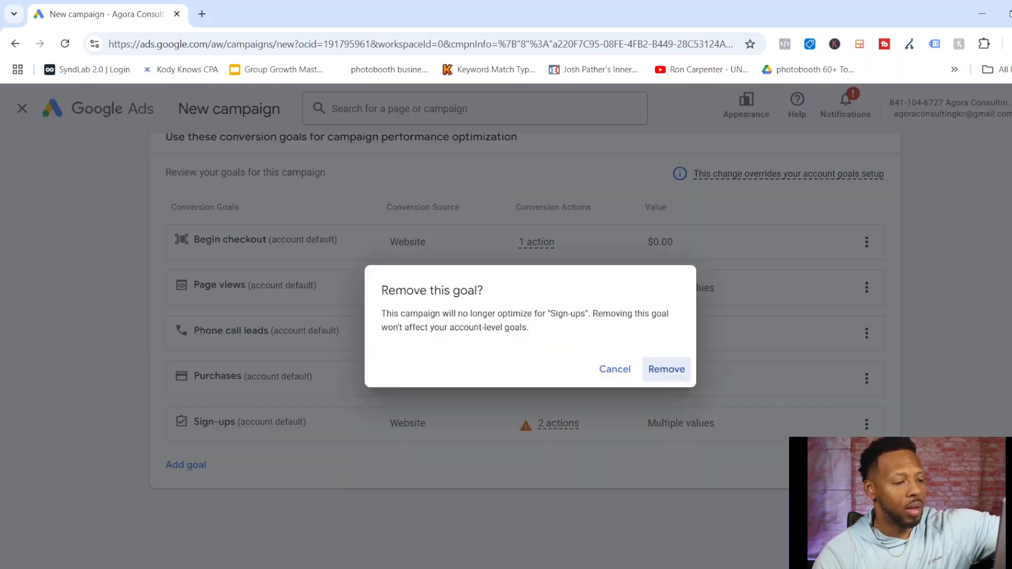
key("Return")
left_click(866, 397)
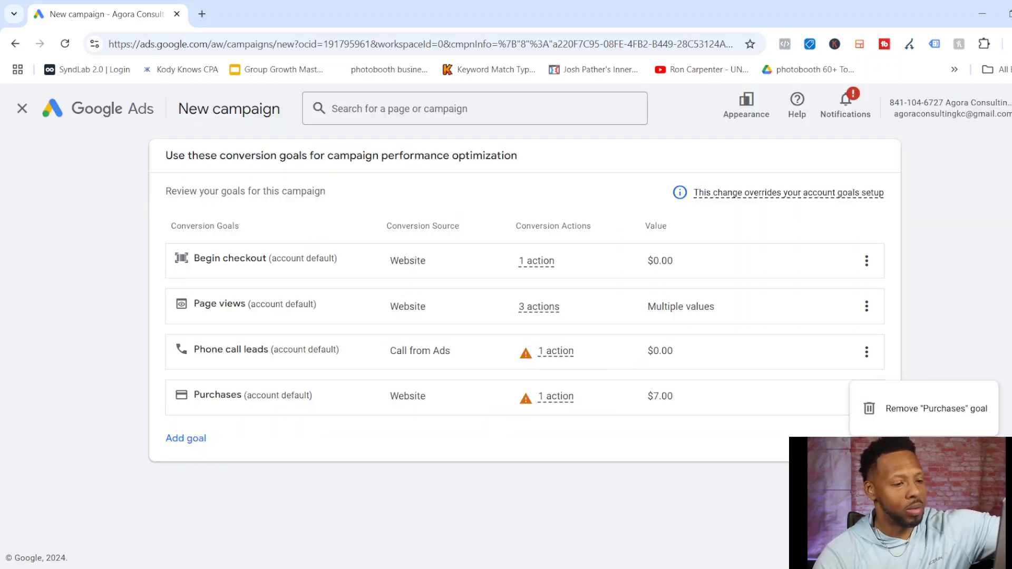
left_click(925, 408)
key("Return")
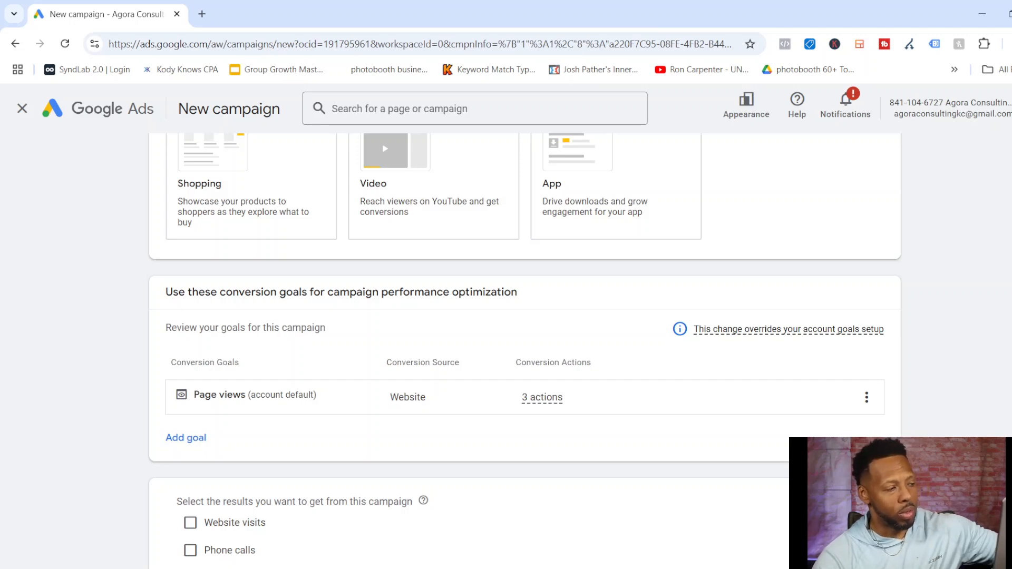
Step: Name the campaign "target bellyfat" and continue to the bidding settings
scroll(506, 343, "down", 3)
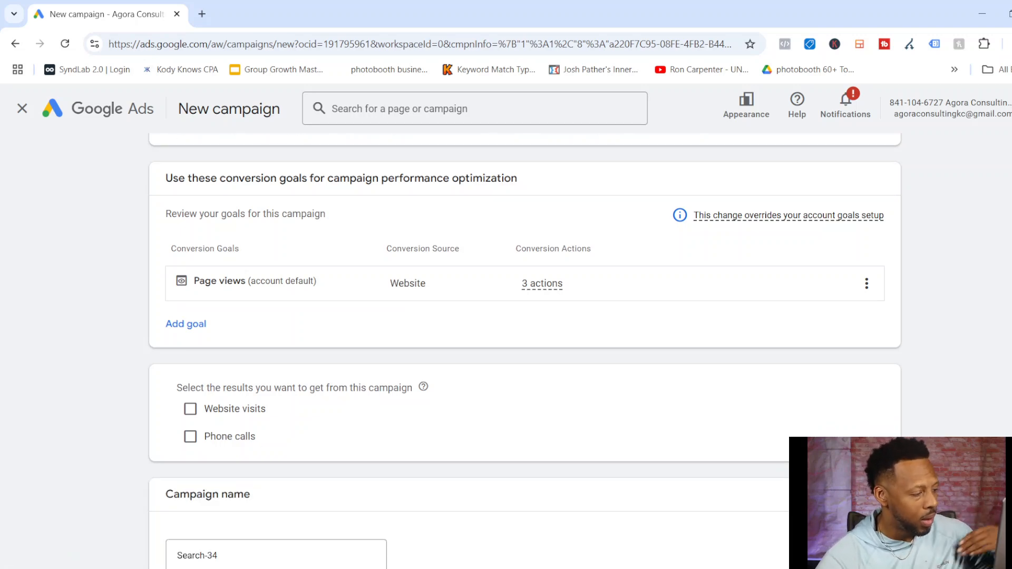
scroll(525, 351, "down", 3)
left_click(218, 417)
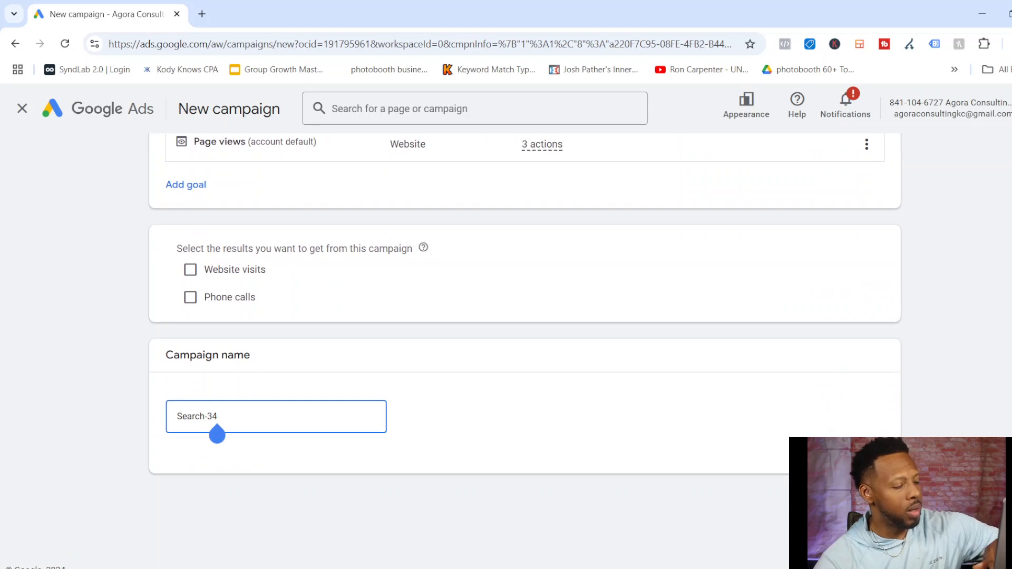
key("BackSpace")
key("BackSpace")
key("BackSpace")
key("BackSpace")
key("BackSpace")
key("BackSpace")
key("BackSpace")
key("BackSpace")
key("BackSpace")
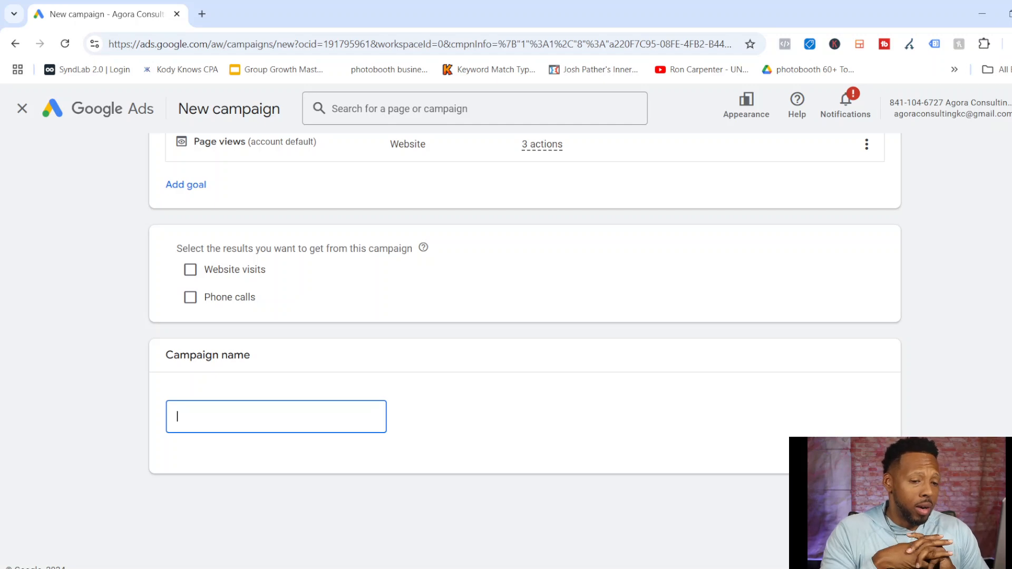
type("target ")
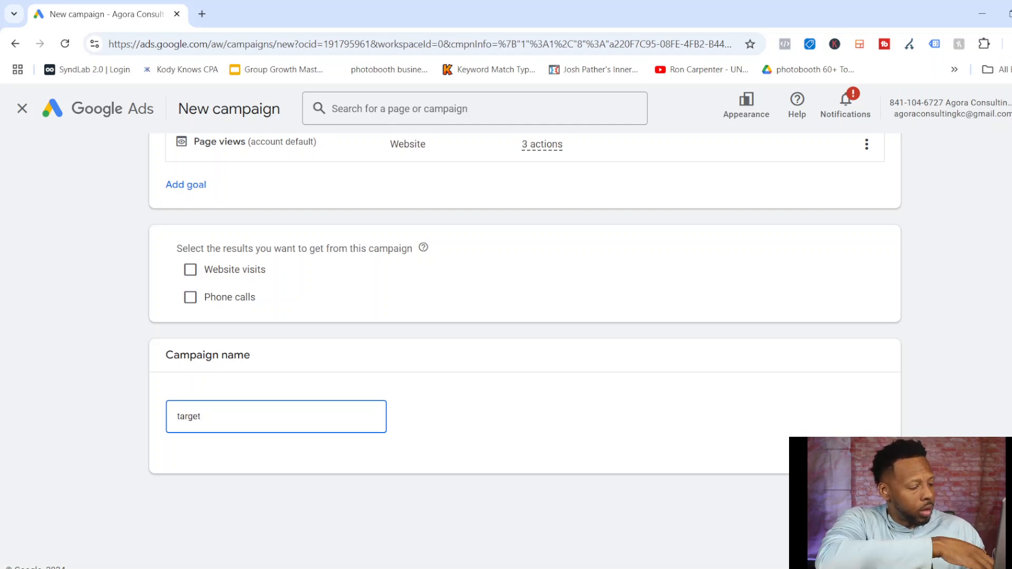
type("bellfat")
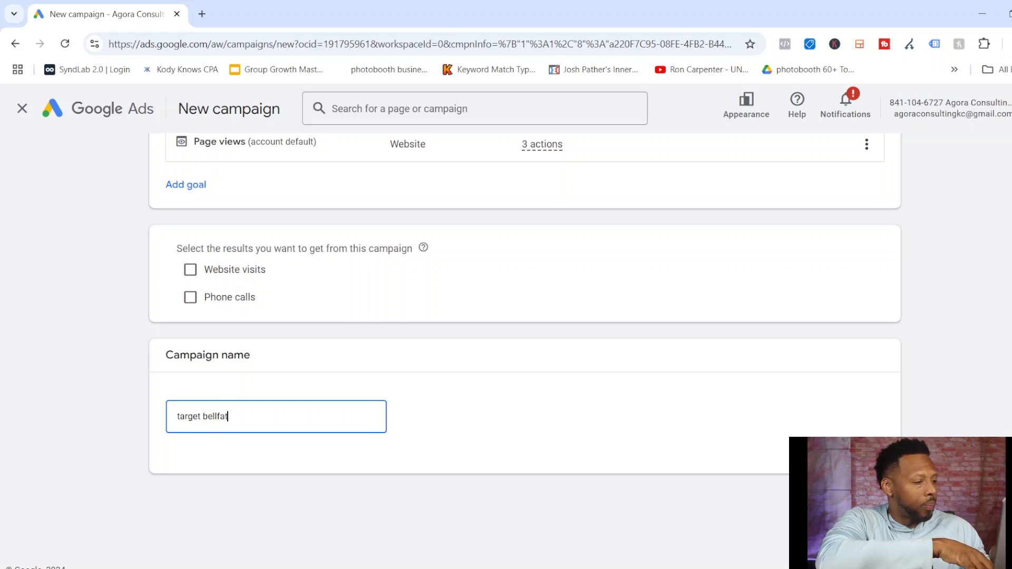
key("BackSpace")
key("BackSpace")
key("BackSpace")
type("yf")
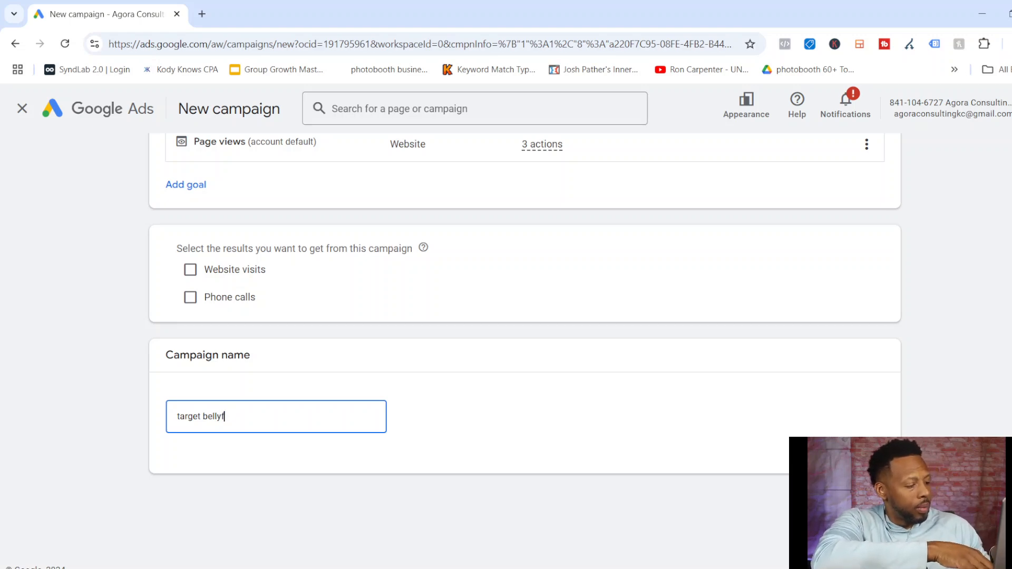
type("at")
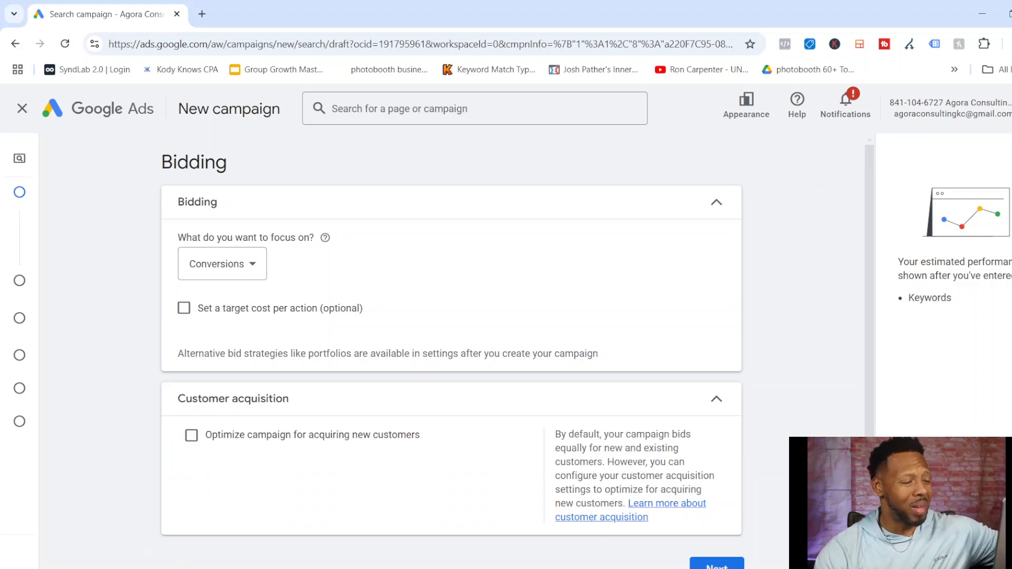
Step: Set the bidding focus to Clicks without a maximum cost per click bid limit and continue to the campaign settings
scroll(451, 343, "down", 1)
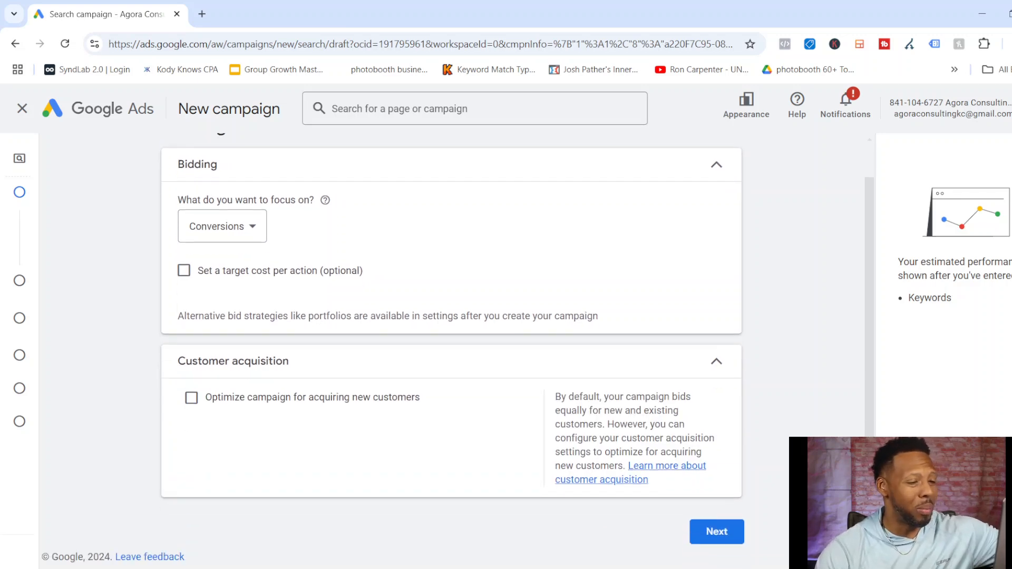
left_click(222, 226)
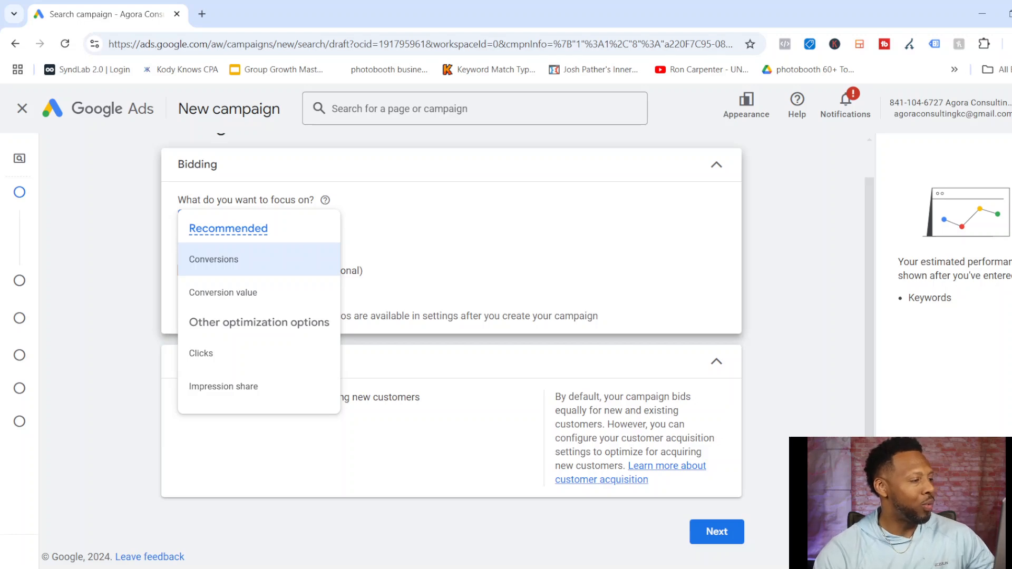
left_click(202, 354)
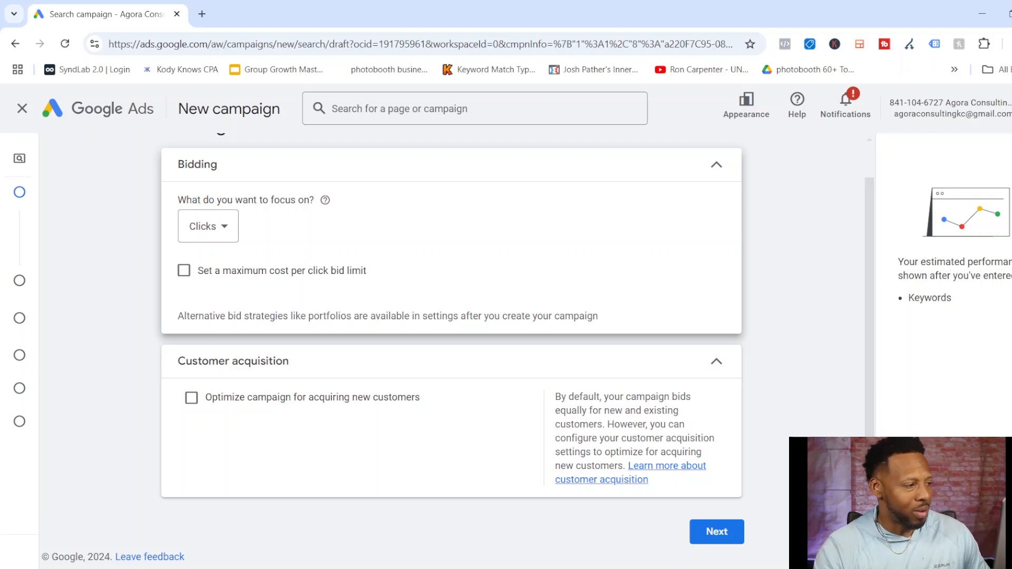
left_click(184, 271)
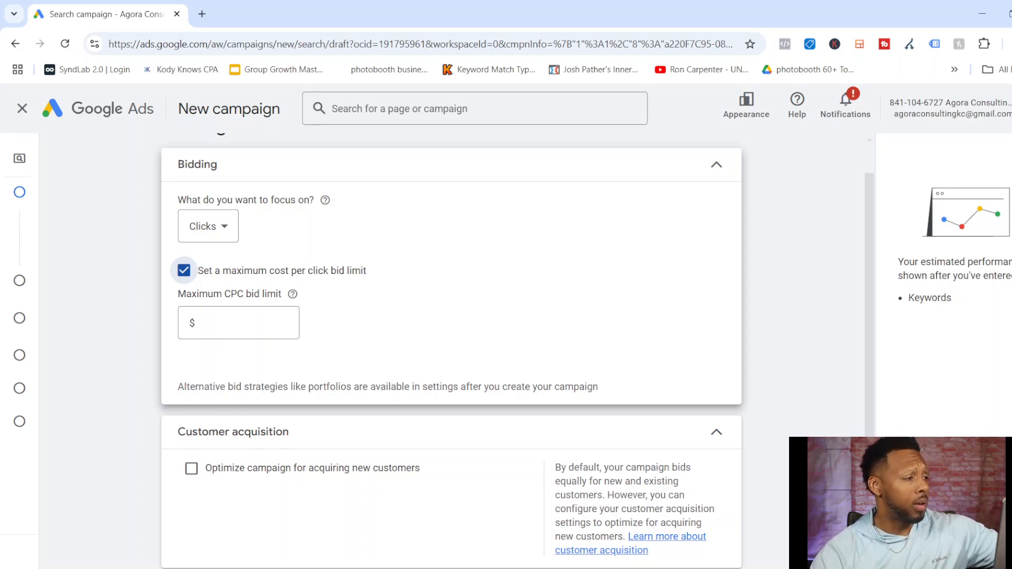
left_click(184, 270)
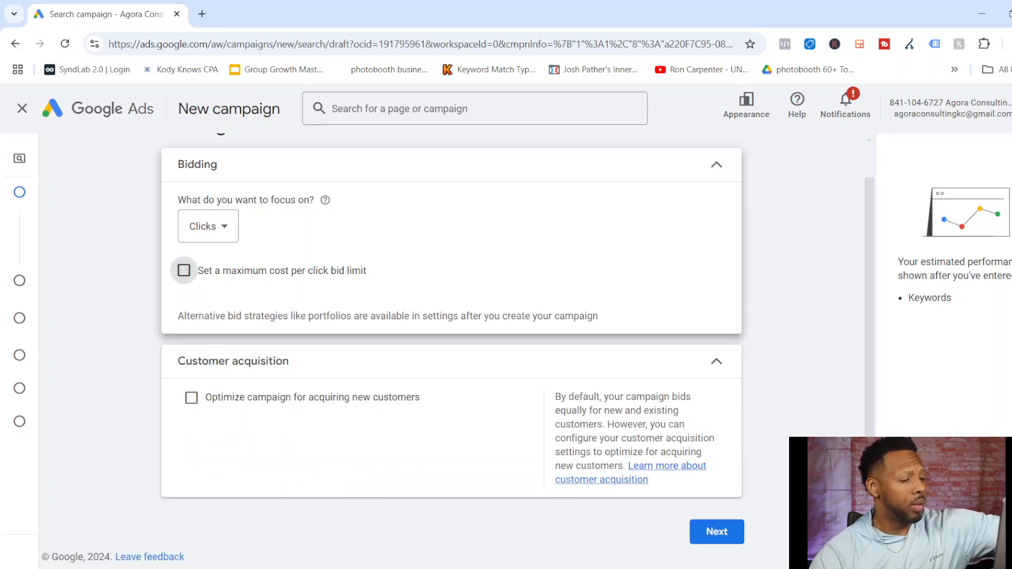
left_click(717, 532)
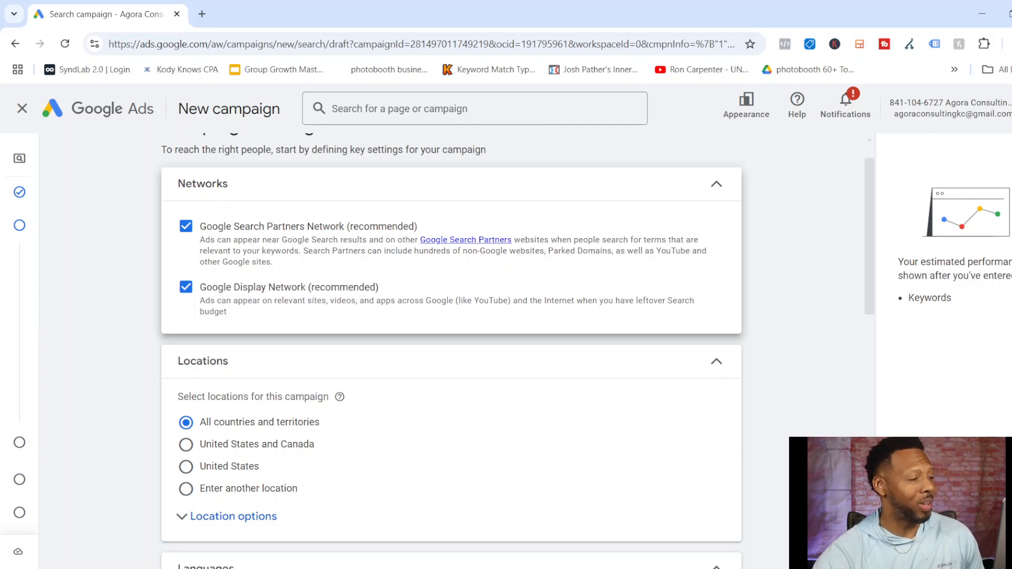
Step: Exclude the Google Search Partners Network and the Google Display Network from the campaign's networks
left_click(186, 226)
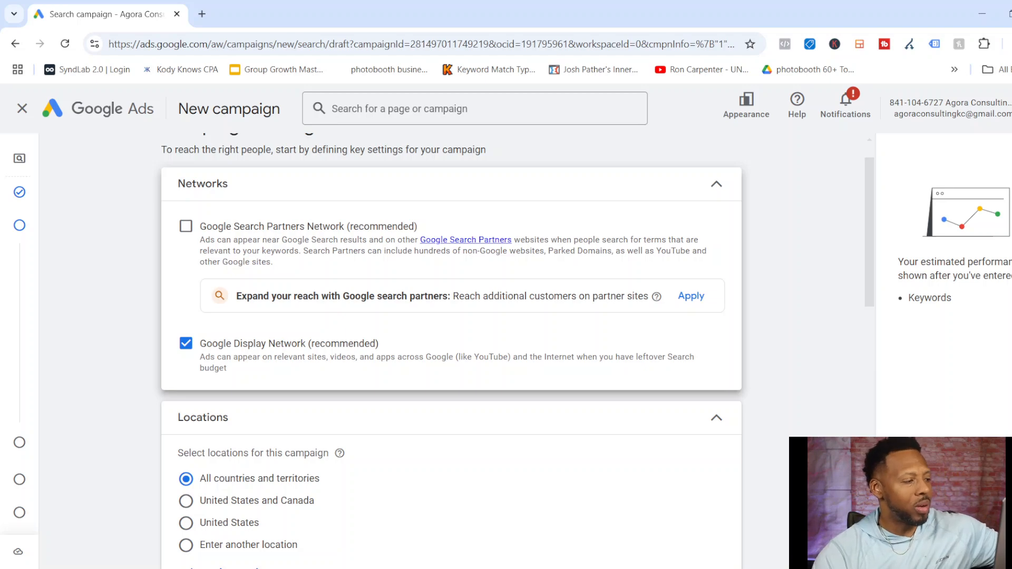
left_click(186, 343)
Step: Target specific locations for the campaign, including the city of Atlanta, Georgia, United States, and the country of Australia
scroll(186, 344, "down", 4)
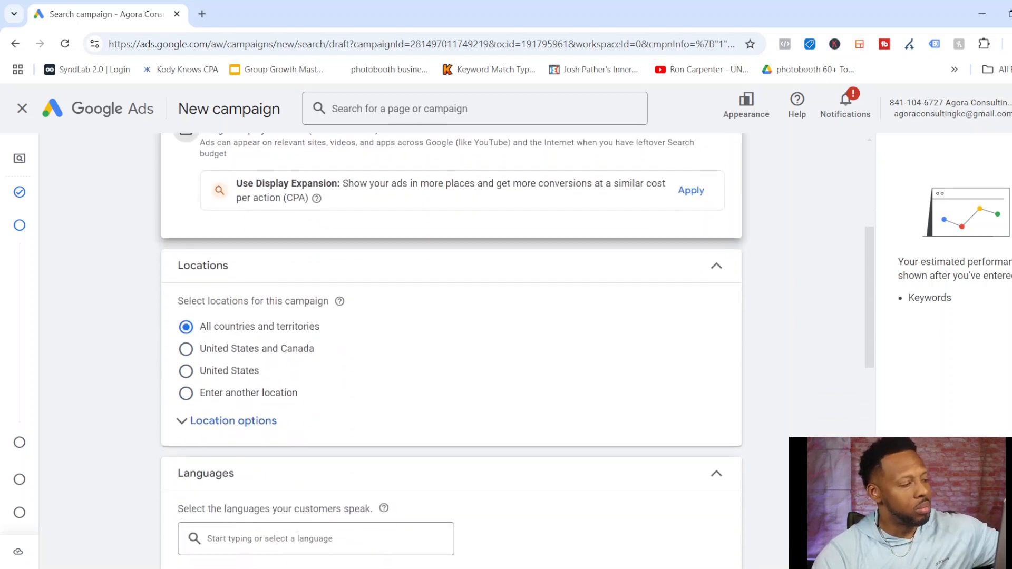
scroll(452, 351, "down", 2)
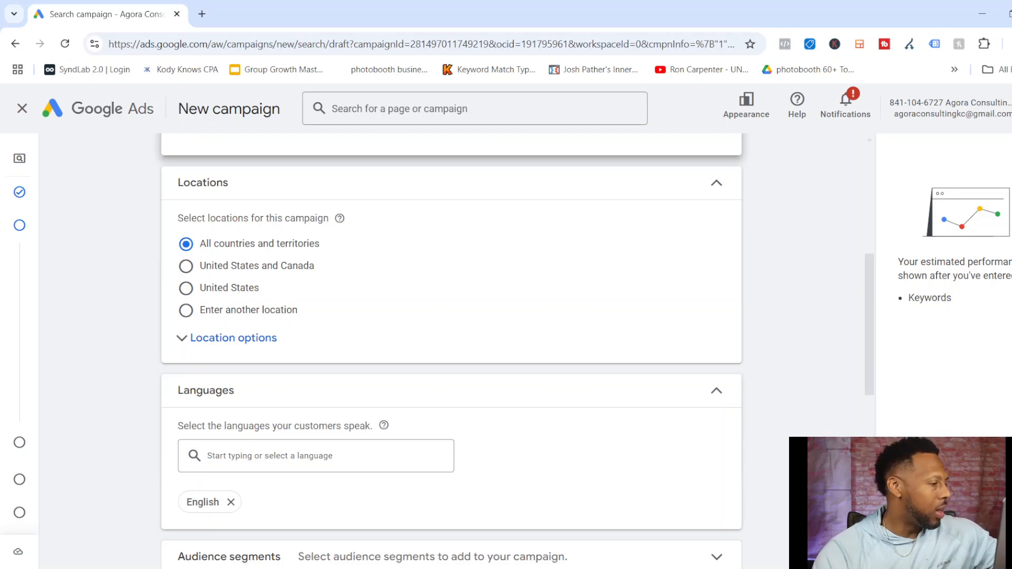
scroll(451, 351, "down", 1)
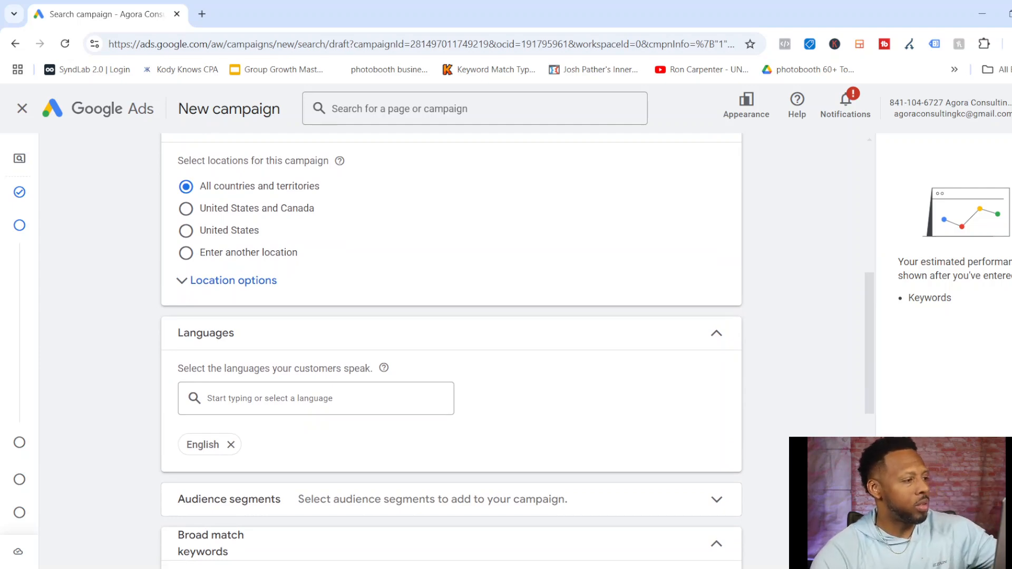
left_click(186, 253)
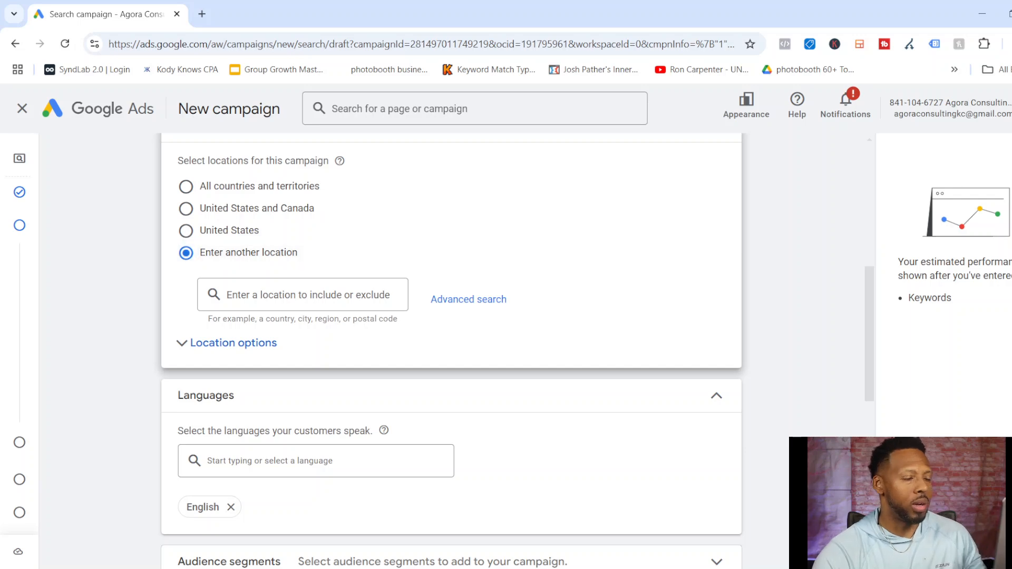
left_click(302, 294)
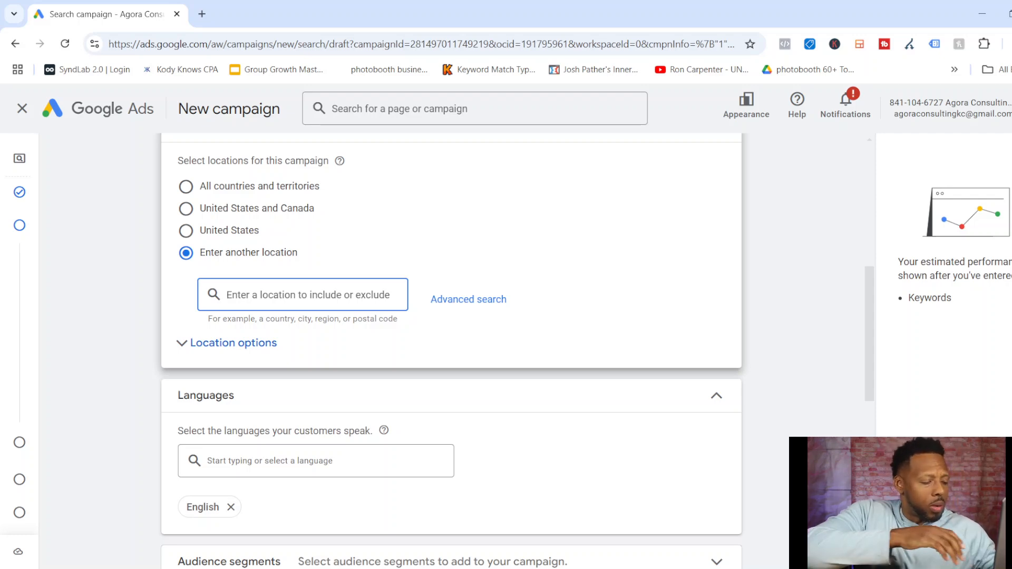
type("atlanta")
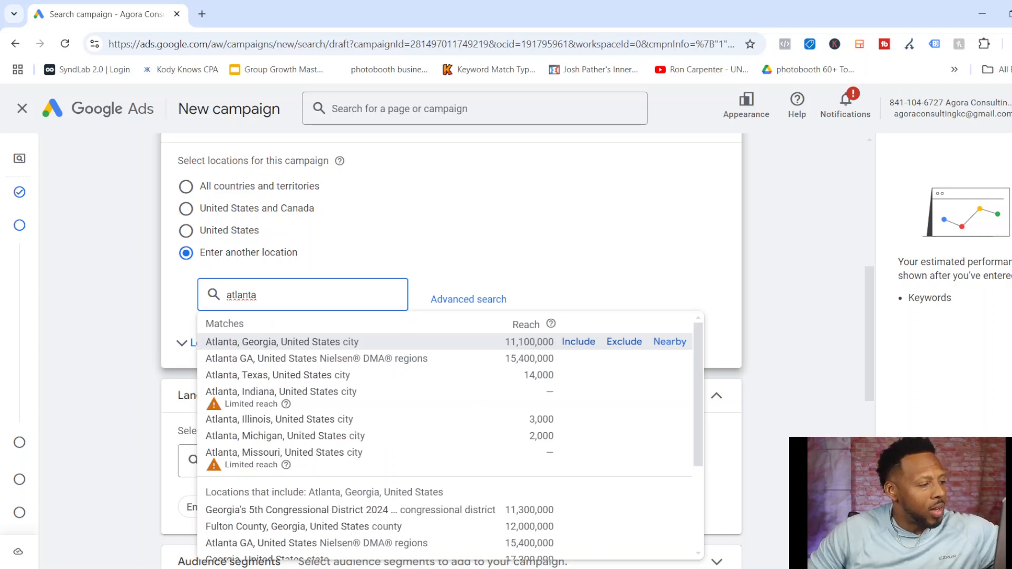
key("Return")
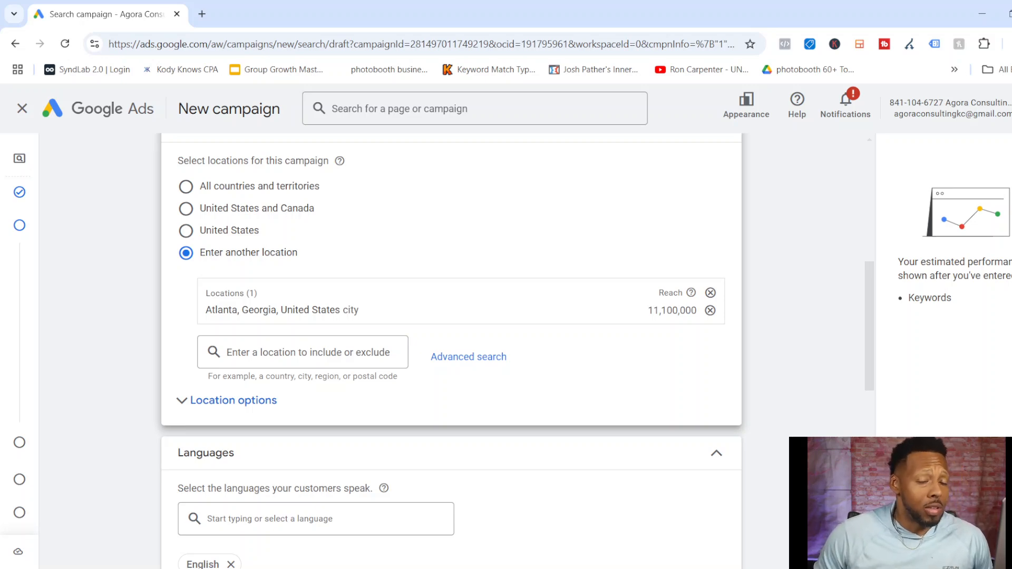
left_click(324, 352)
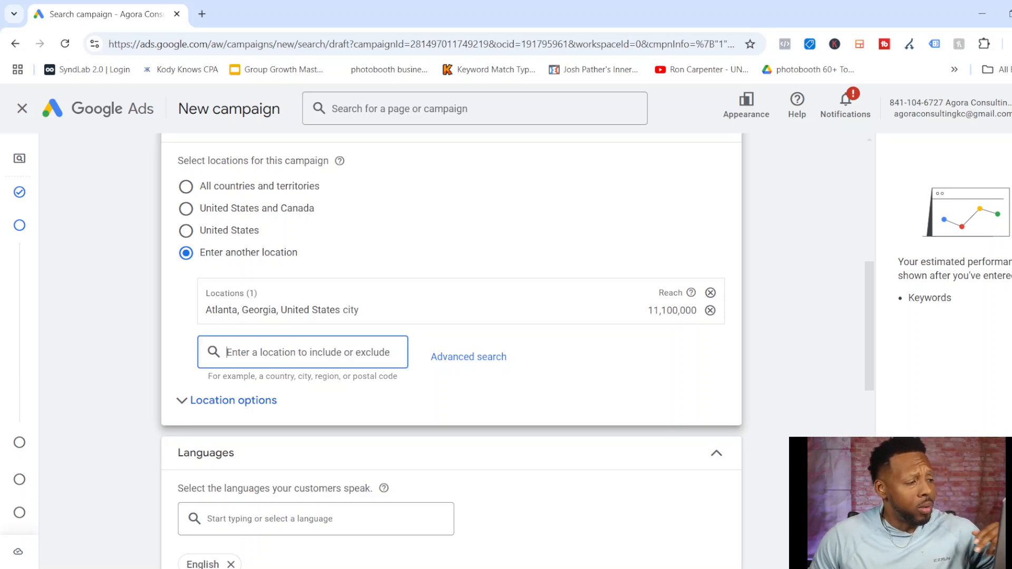
type("aus")
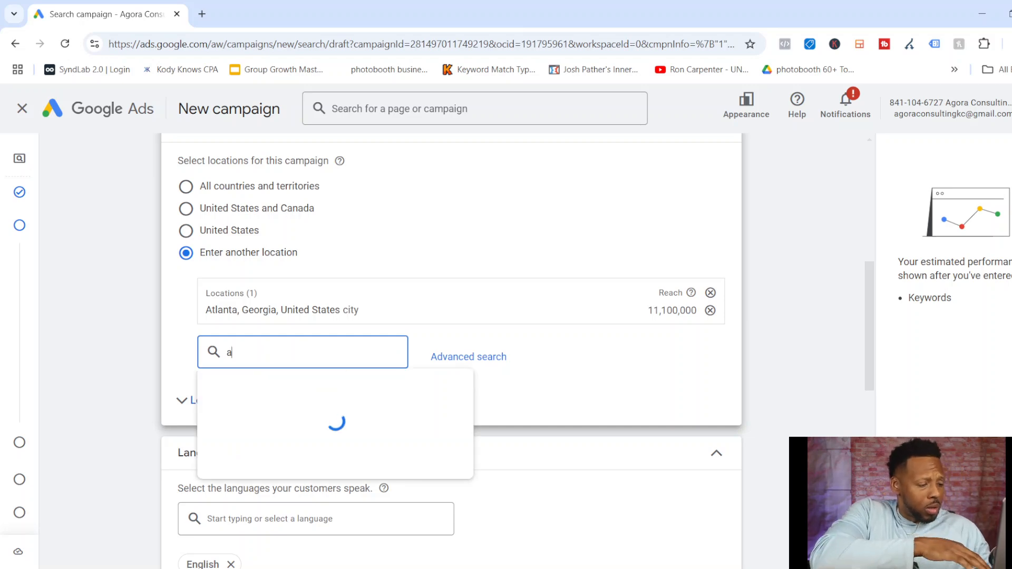
key("Return")
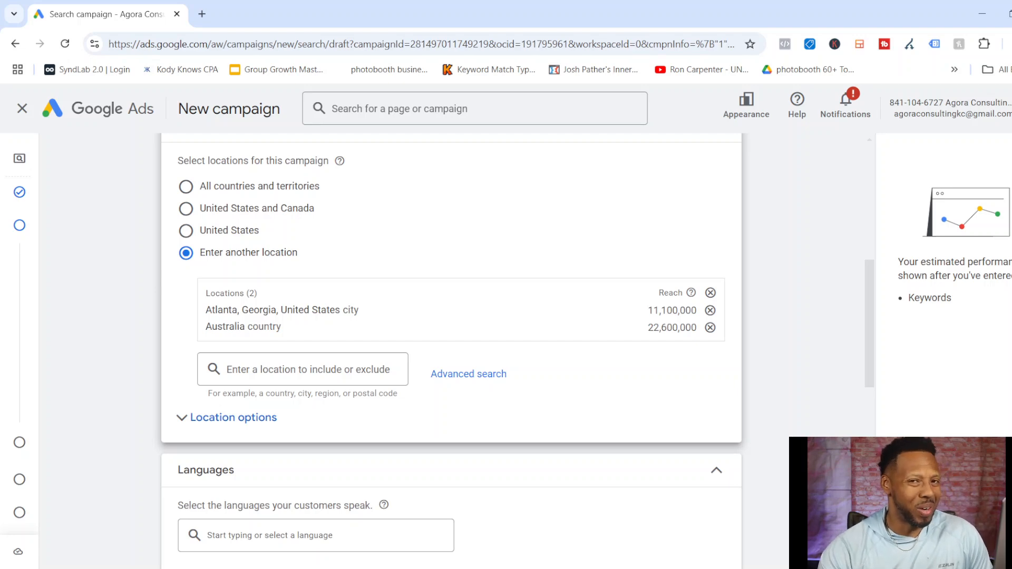
Step: Review the campaign's Languages, Audience segments, Broad match keywords and Automatically created assets settings
scroll(451, 348, "down", 5)
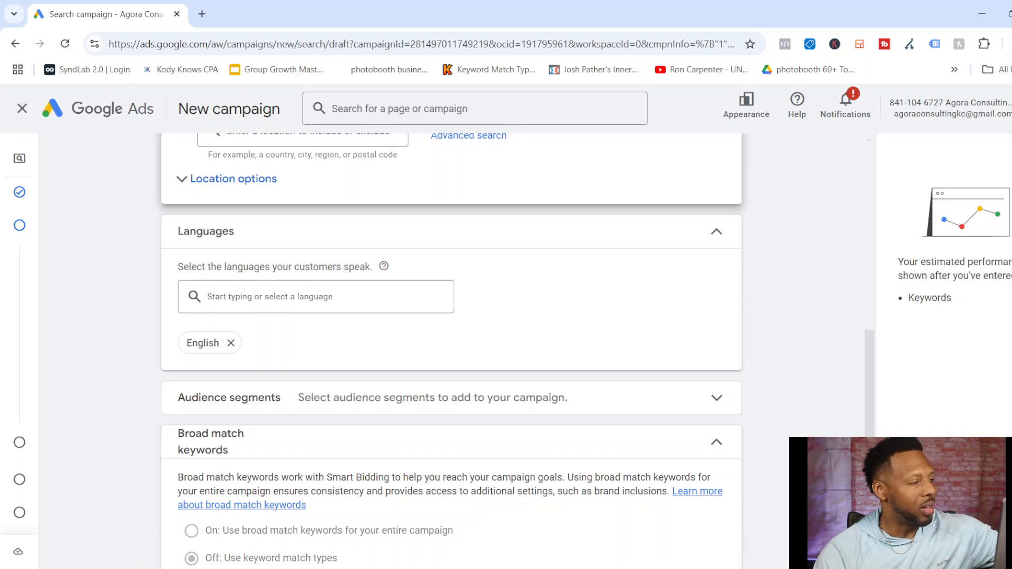
left_click(316, 297)
left_click(559, 306)
scroll(558, 306, "down", 3)
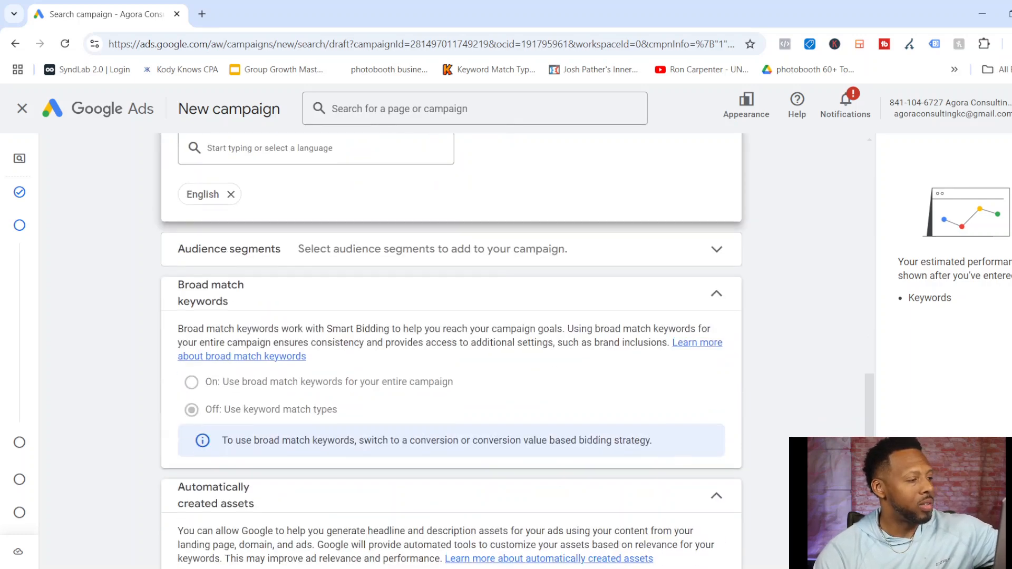
left_click(451, 249)
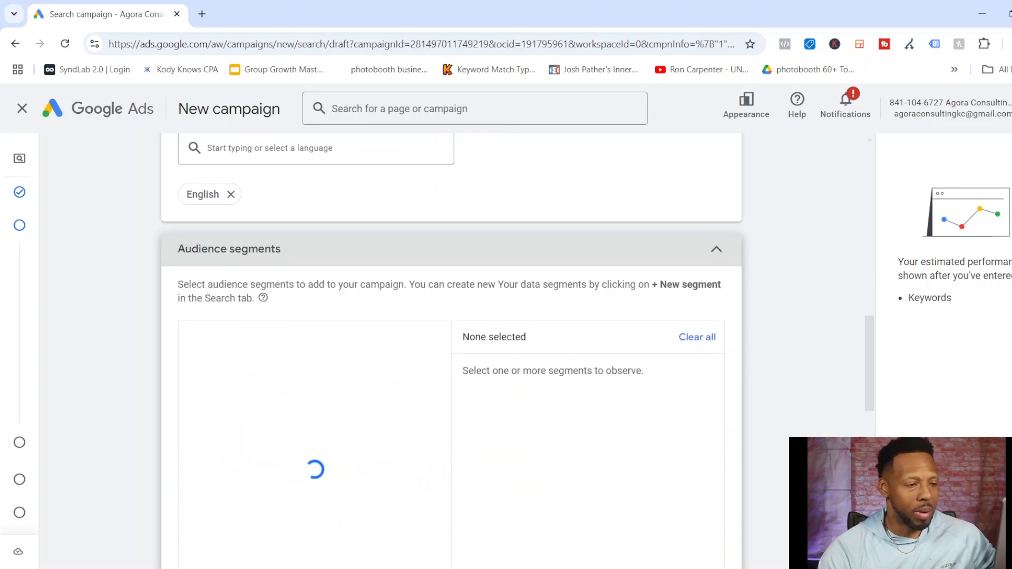
left_click(451, 249)
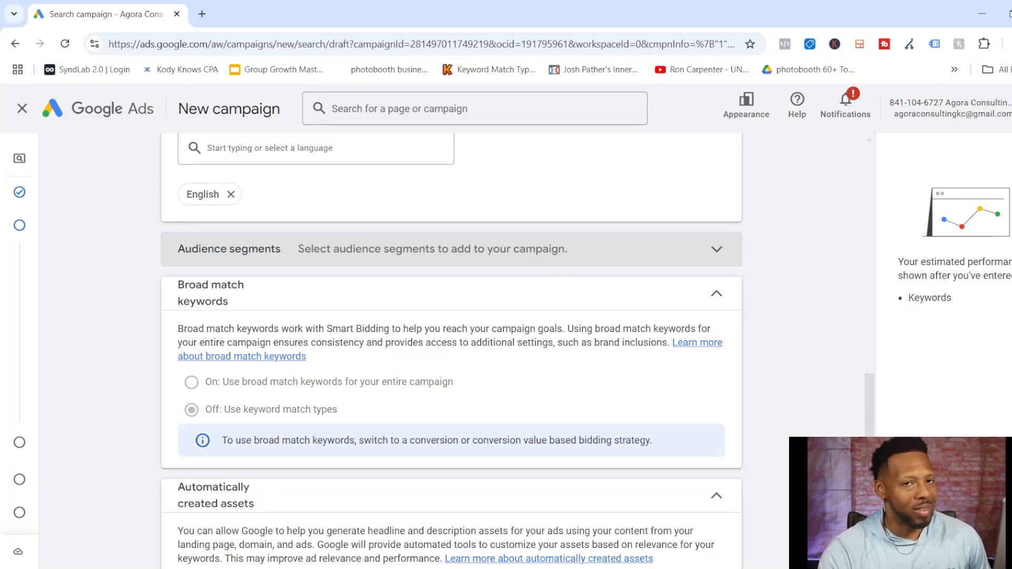
scroll(451, 348, "down", 2)
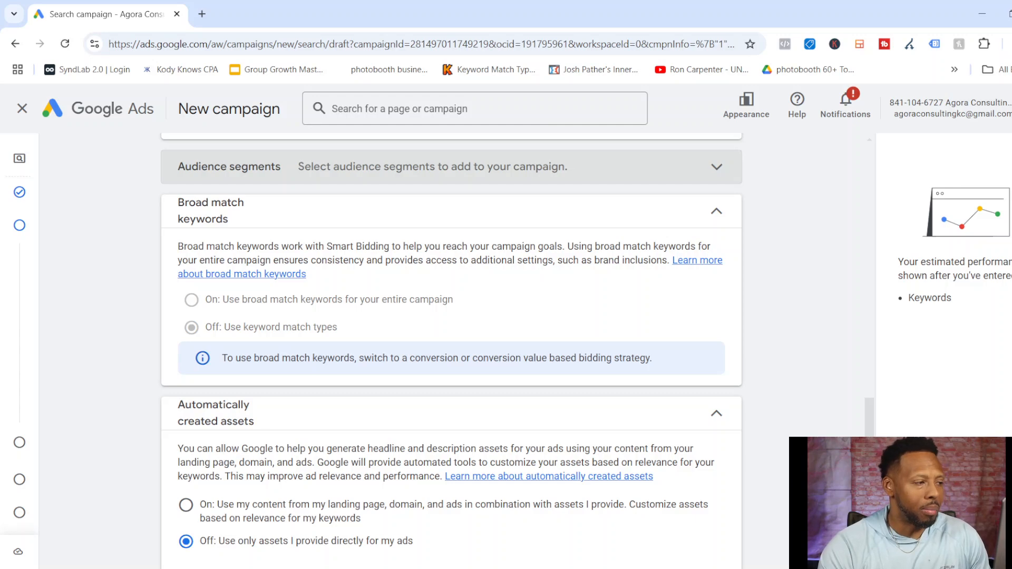
scroll(393, 351, "down", 3)
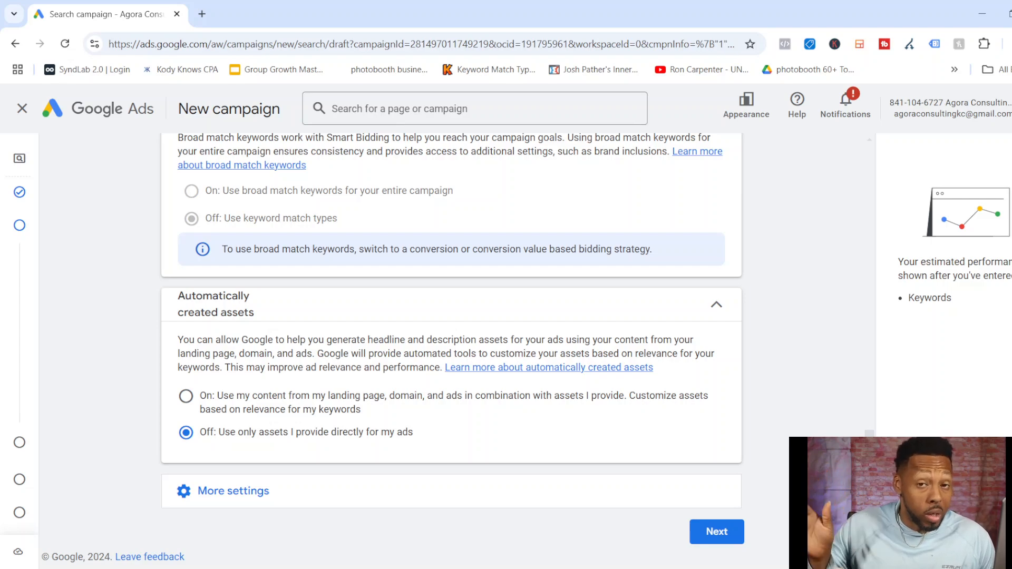
Step: Check the ad schedule's day options among the additional campaign settings and continue to the Keywords and ads page
left_click(233, 491)
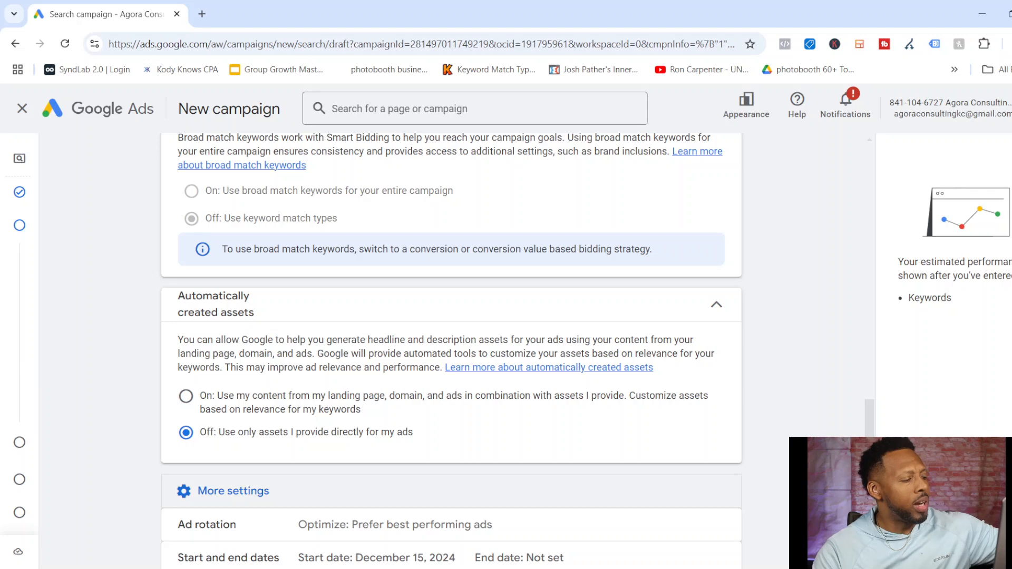
scroll(451, 351, "down", 3)
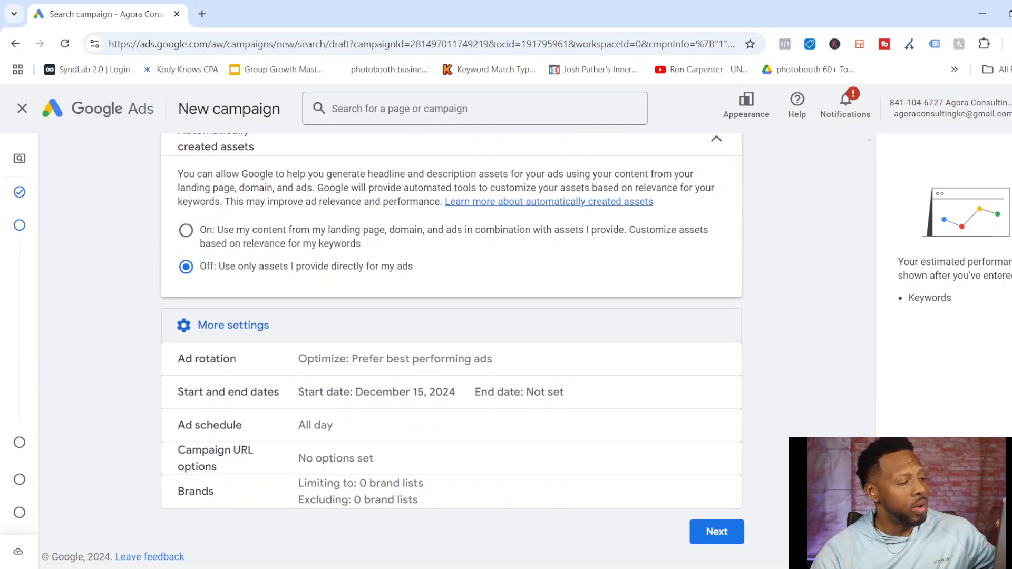
left_click(315, 426)
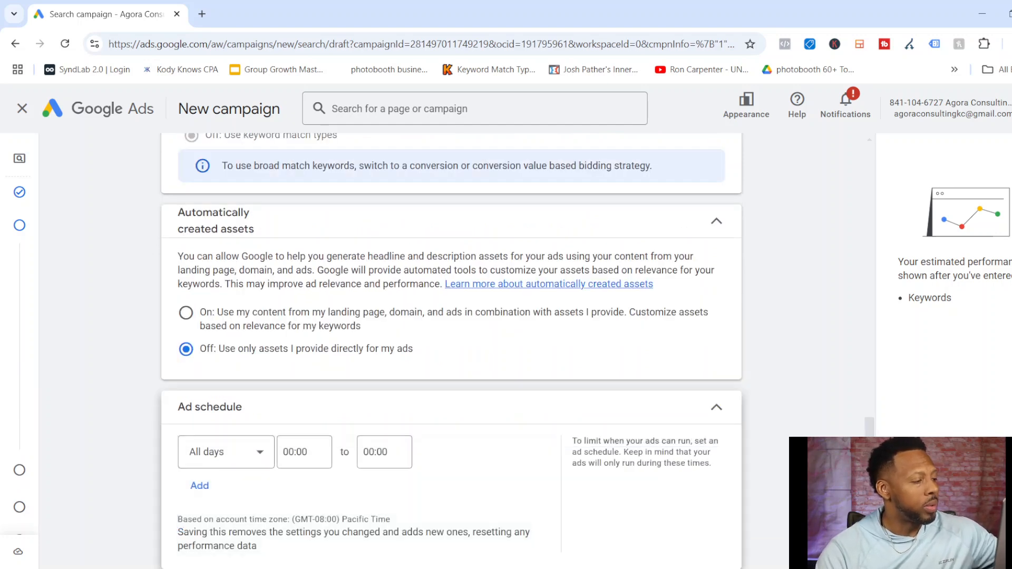
scroll(451, 351, "down", 2)
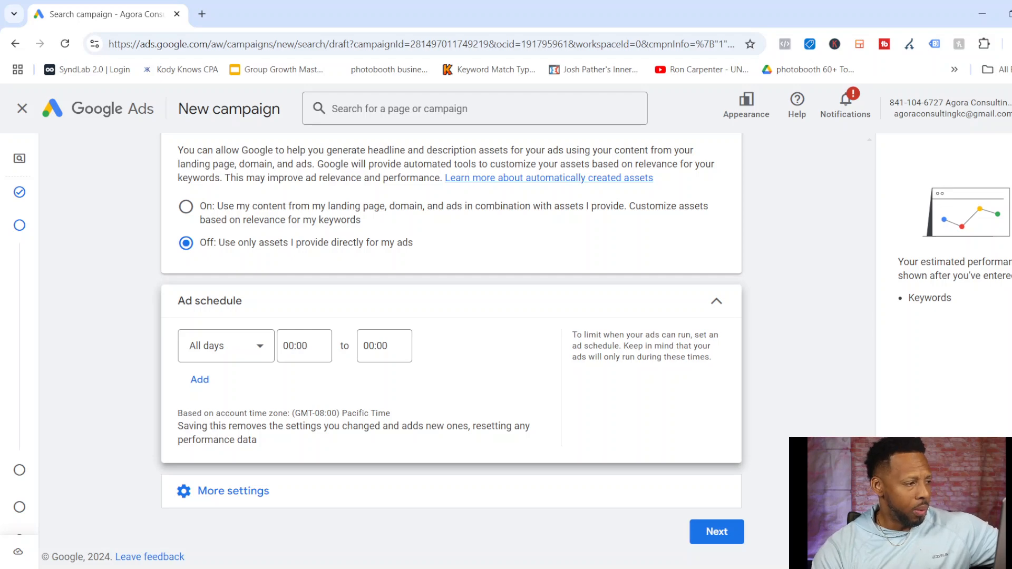
left_click(226, 346)
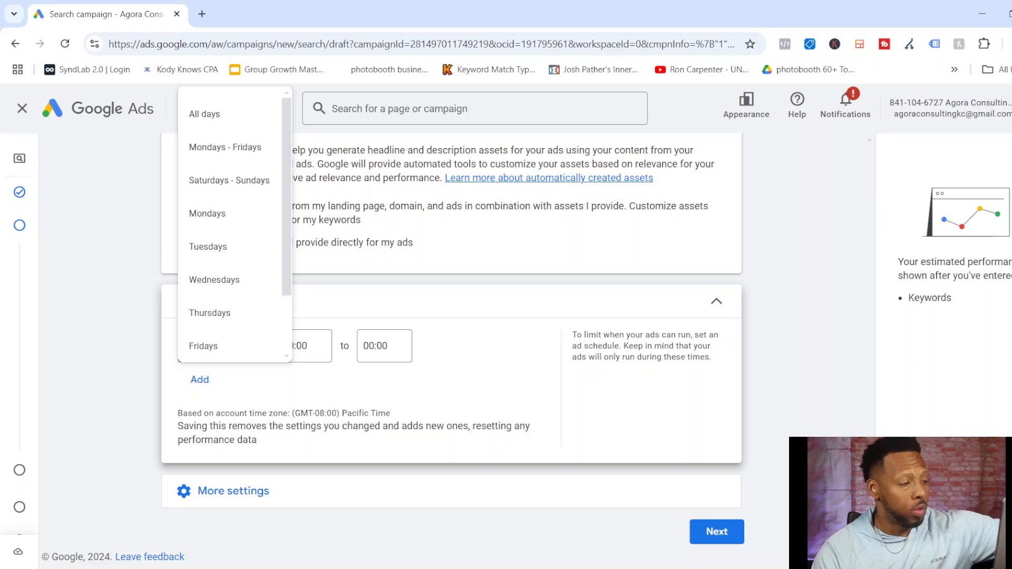
key("Escape")
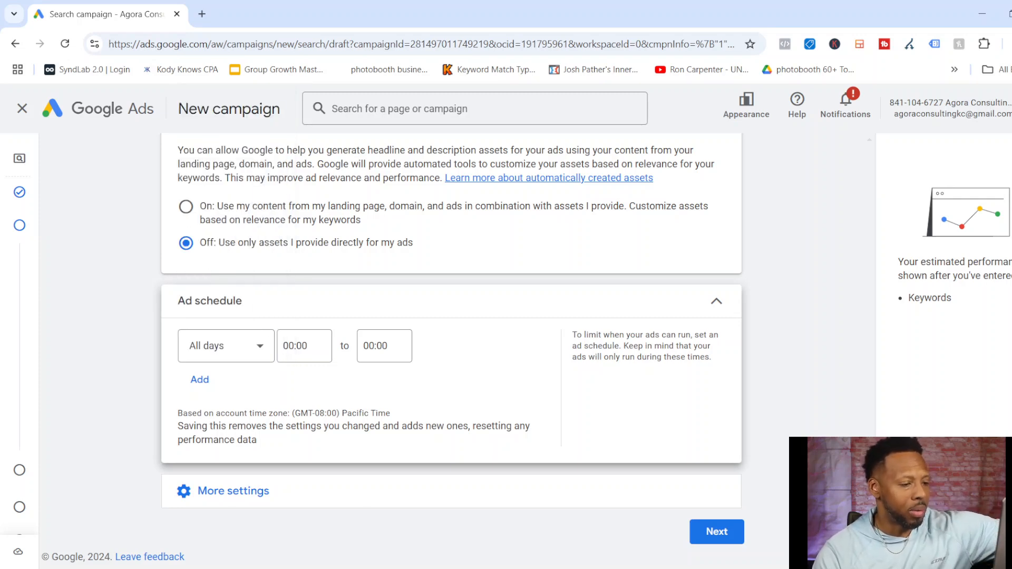
left_click(717, 532)
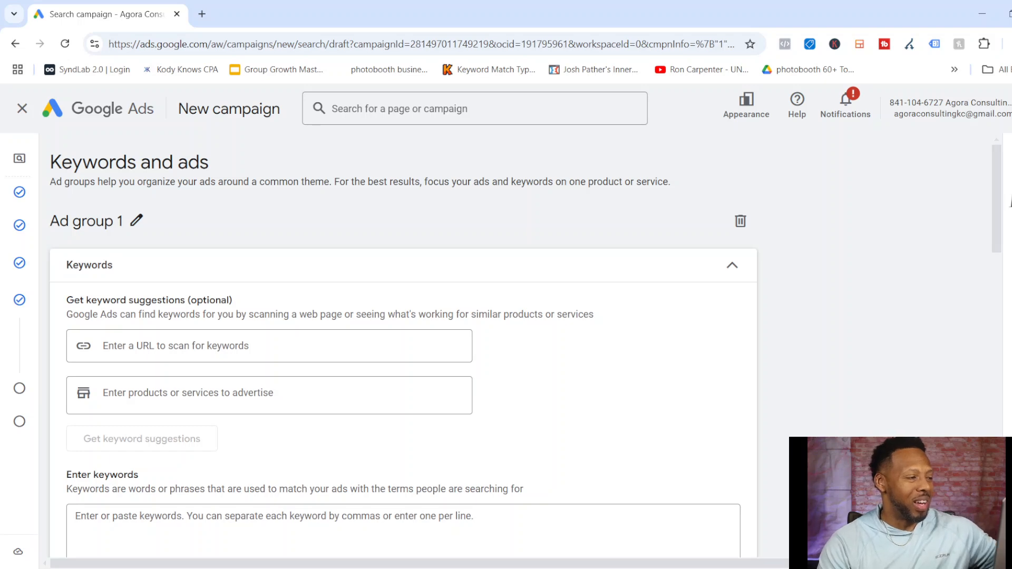
Step: Look through the Keywords and ads page and rename the first ad group "weight loss"
scroll(403, 345, "down", 12)
scroll(403, 345, "down", 15)
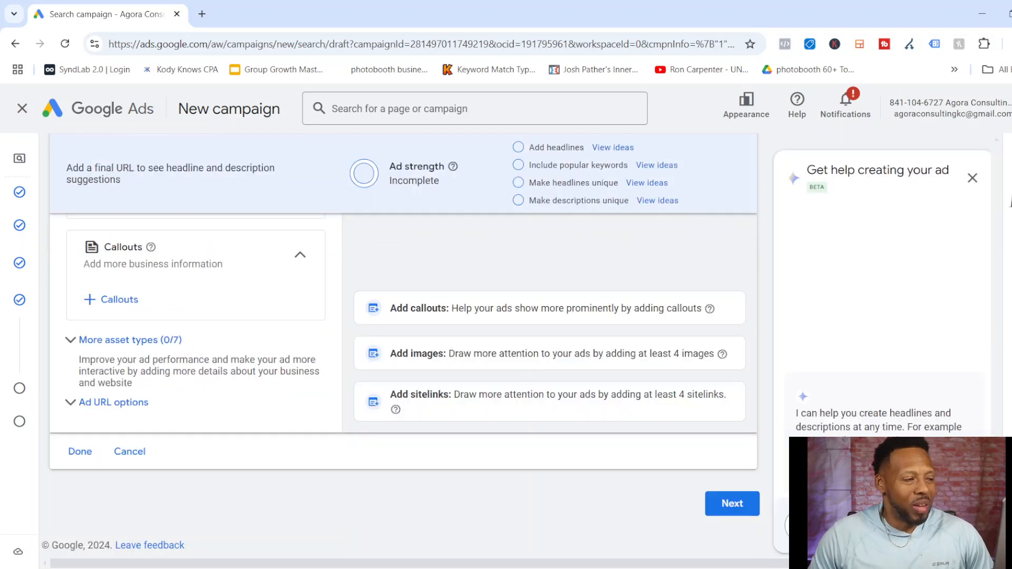
scroll(403, 346, "up", 5)
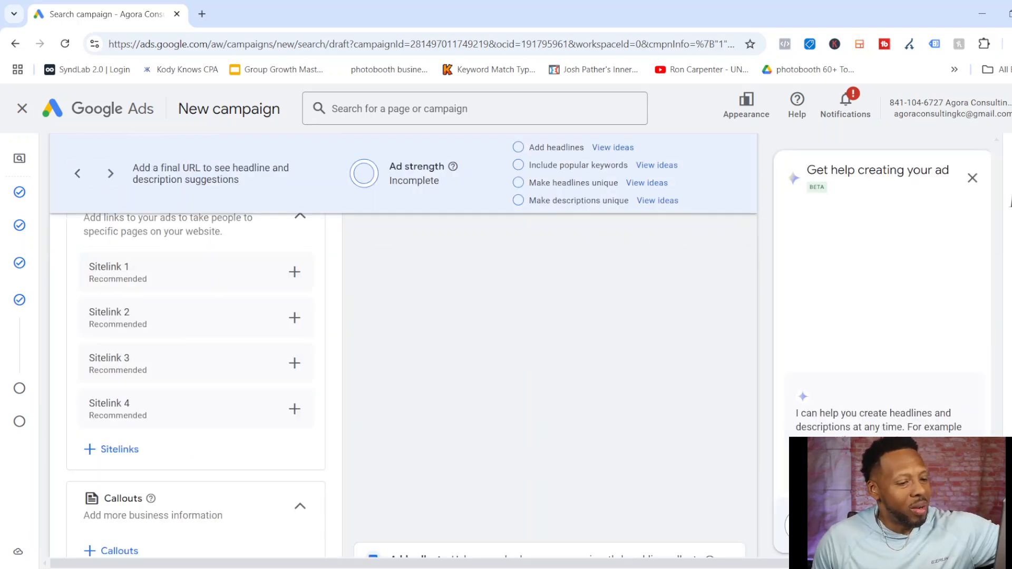
scroll(196, 385, "up", 20)
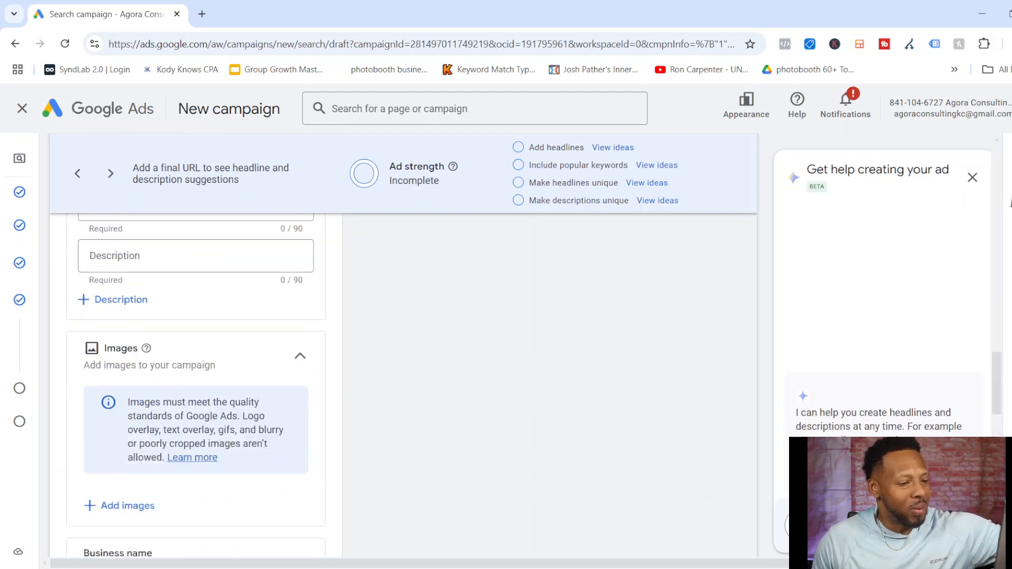
scroll(196, 385, "up", 10)
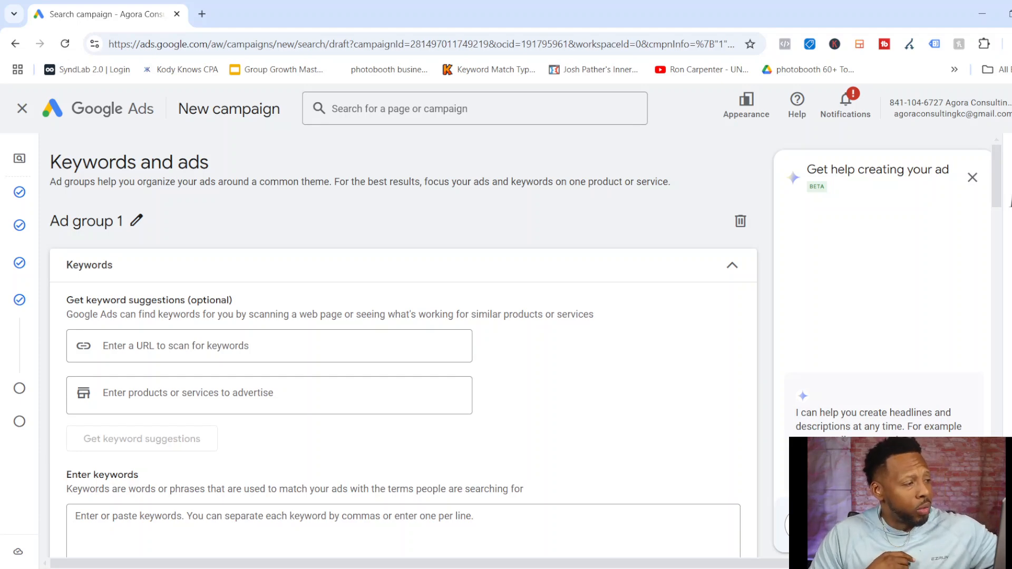
left_click(136, 221)
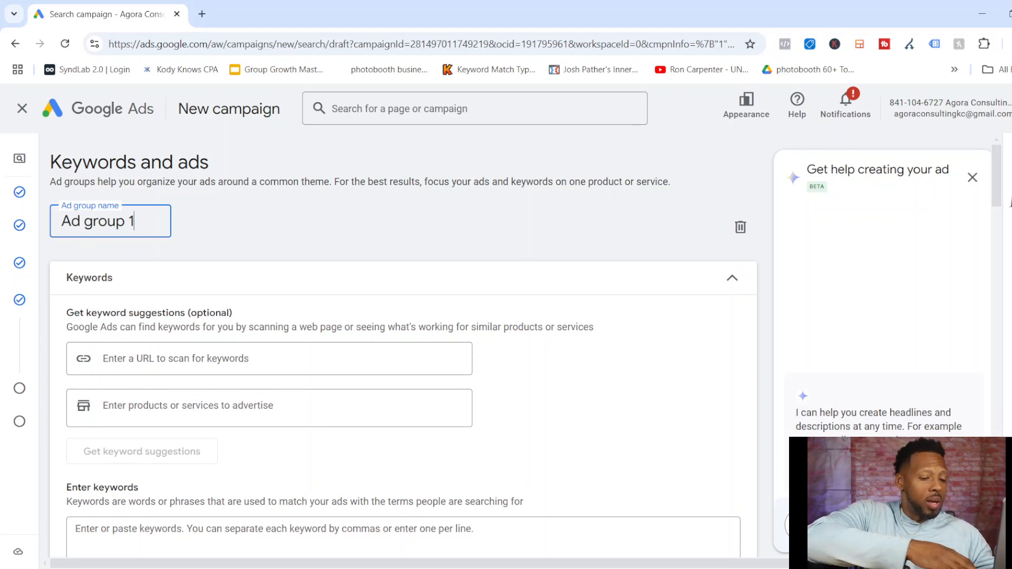
key("ctrl+a")
type("weight l")
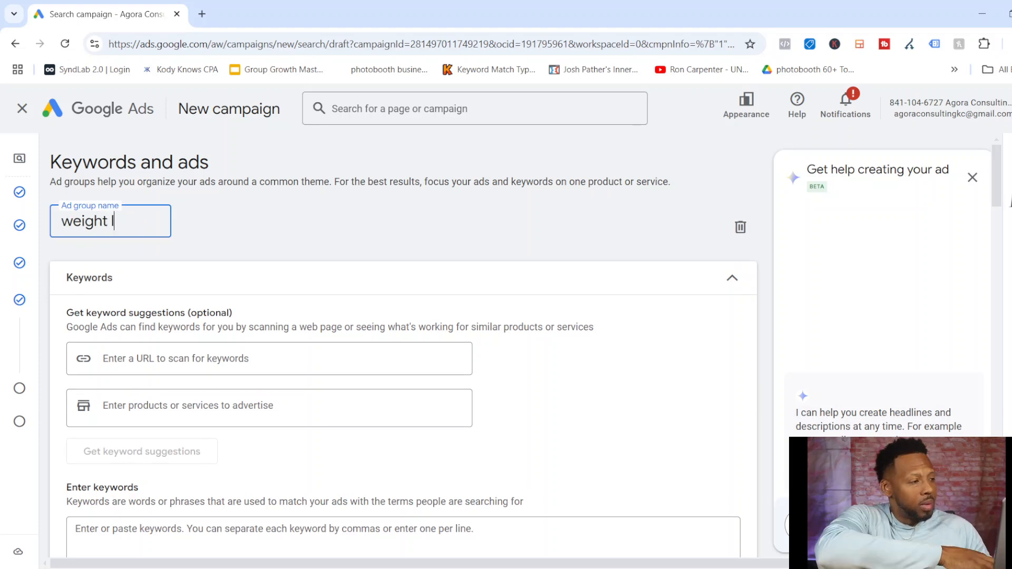
type("oss")
key("Return")
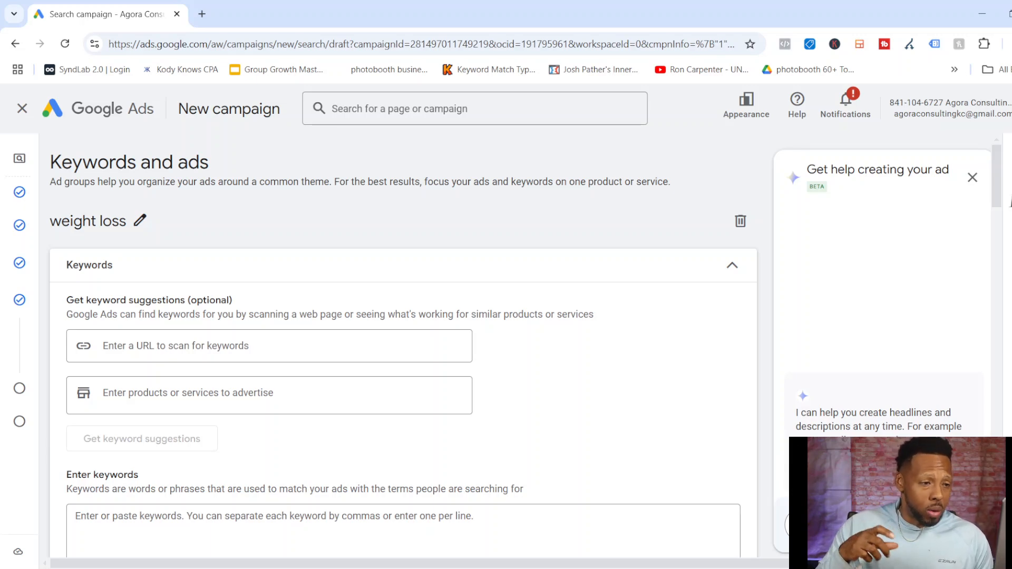
Step: Enter "weight loss", "lose belly" and "get a 6 pack" as keywords for the ad group, one per line
scroll(403, 348, "down", 1)
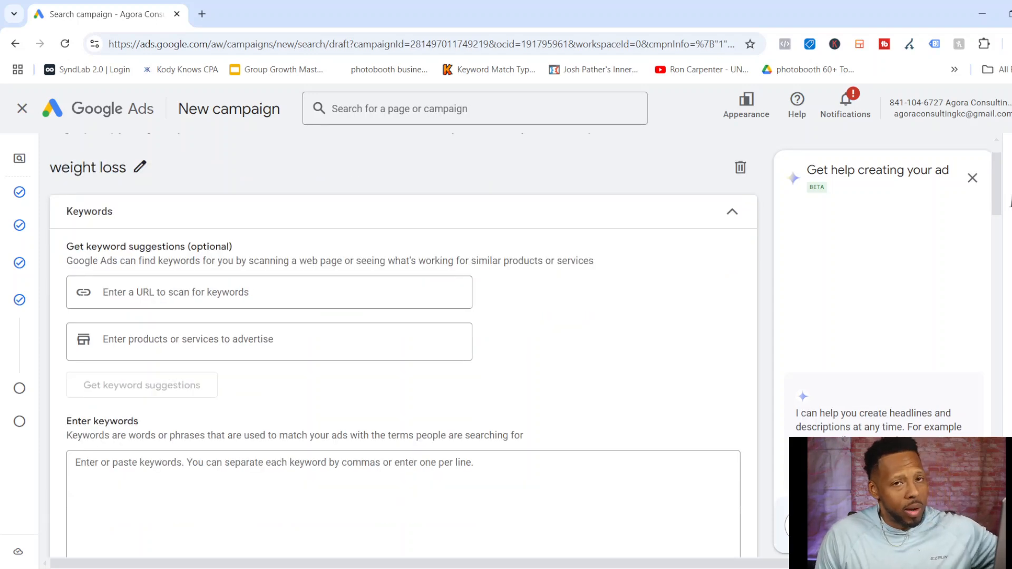
scroll(404, 348, "down", 1)
left_click(403, 455)
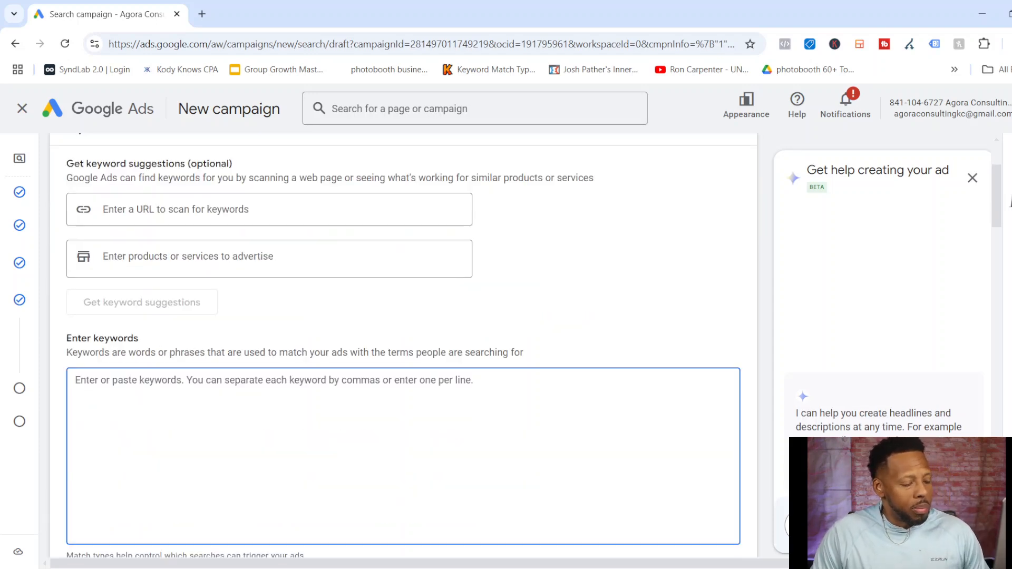
type("weight loss")
key("Return")
type("lose ")
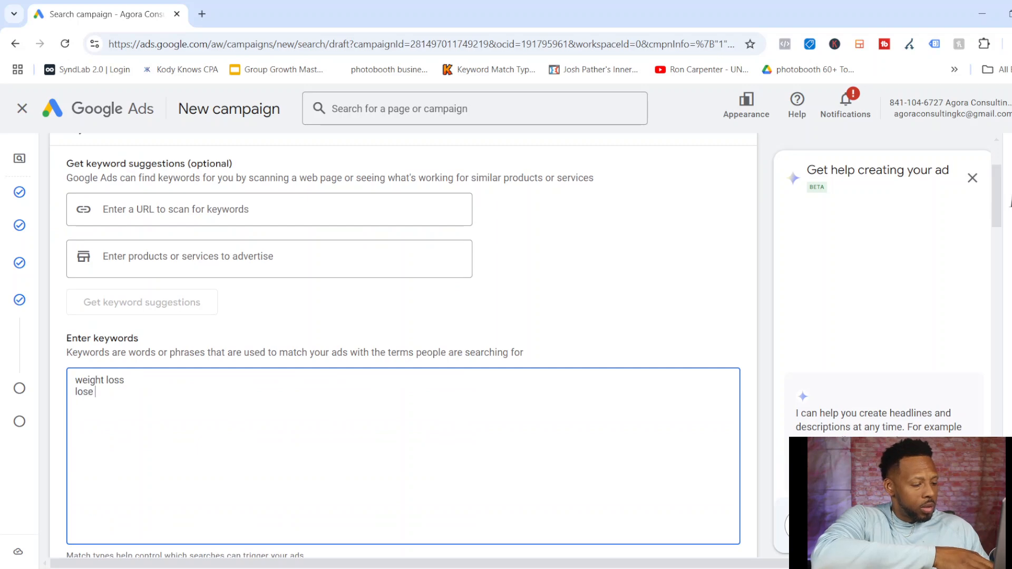
type("belly")
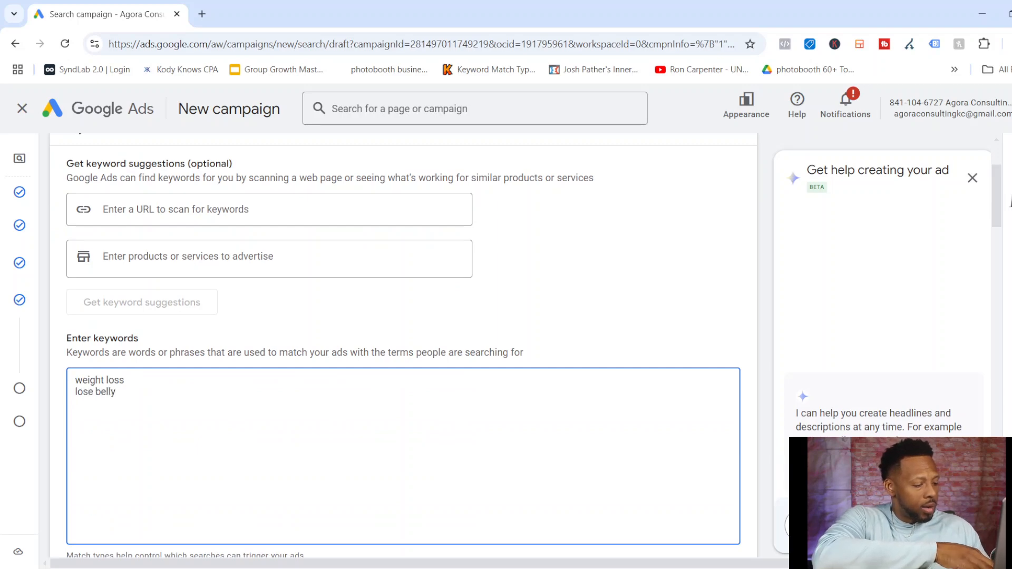
key("Return")
type("get a")
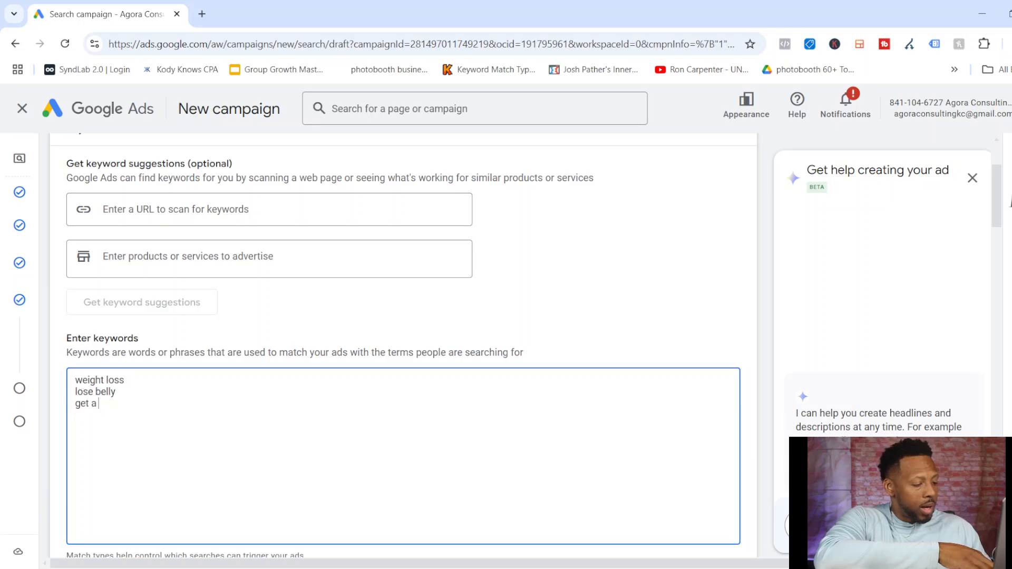
type(" 6 pack")
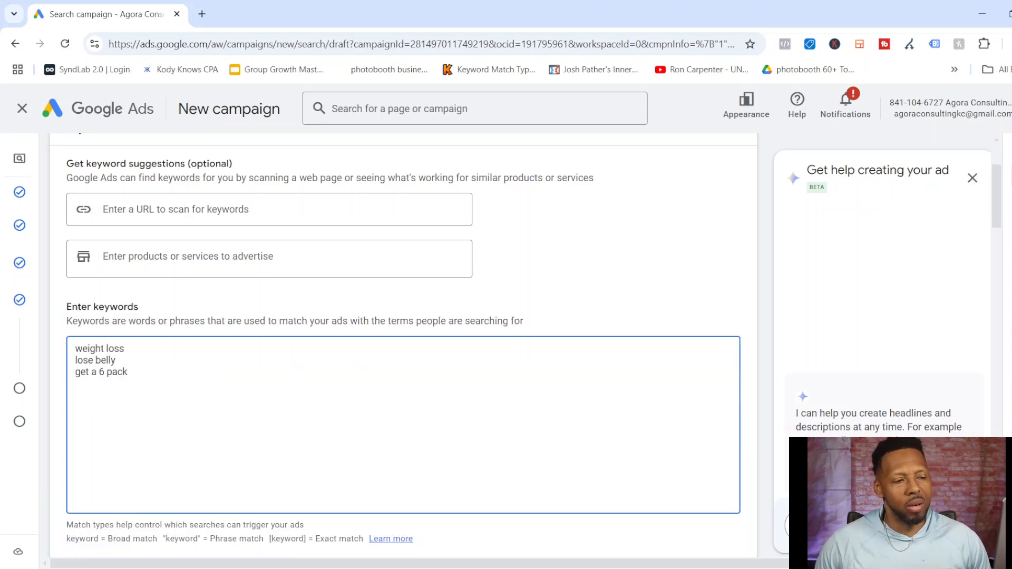
Step: Add the keywords "lose weight without working" and "how to lose weight fast" to the list
key("Return")
type("lose weight without")
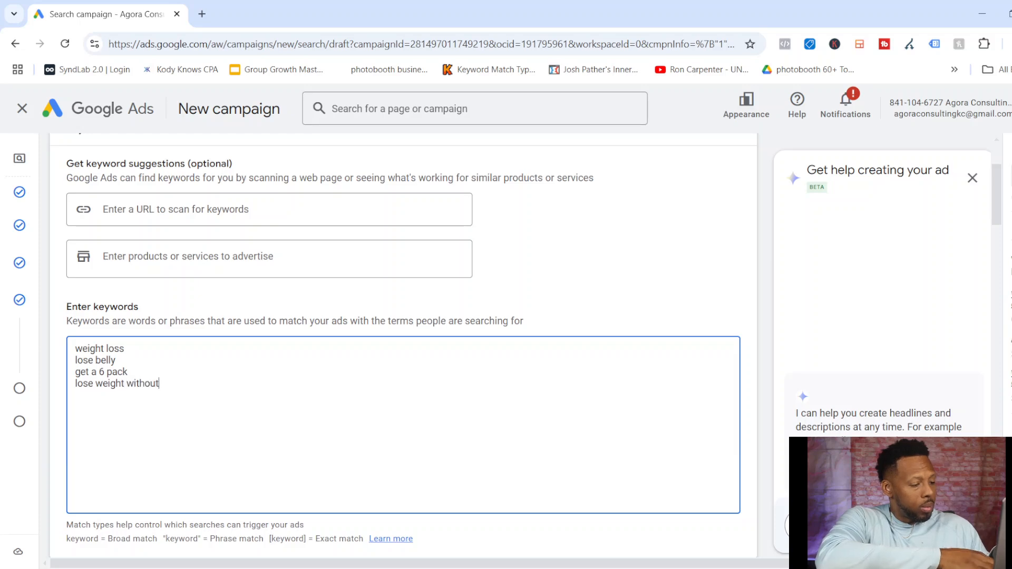
type(" working")
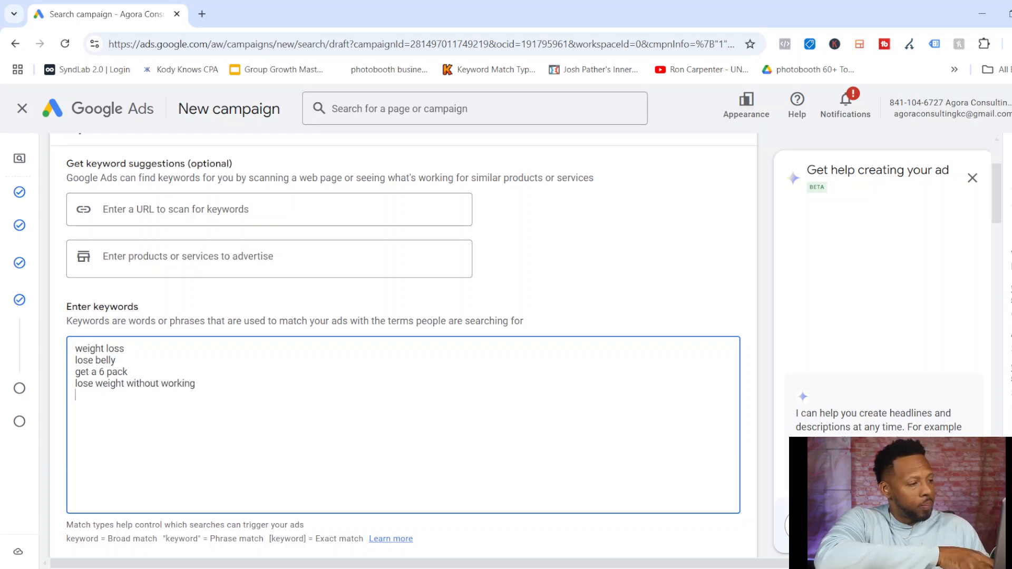
key("Return")
type("how to los")
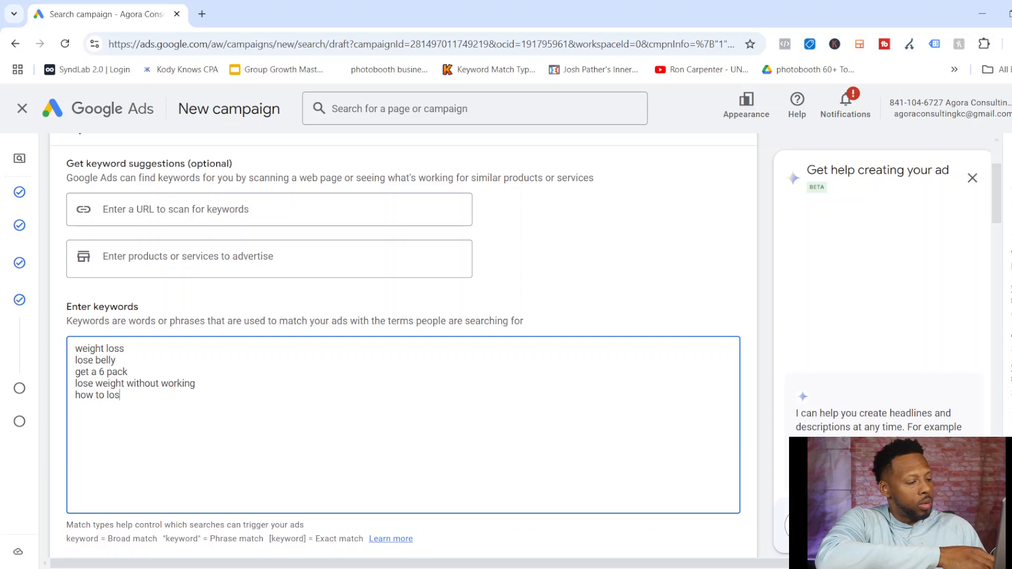
type("e weight")
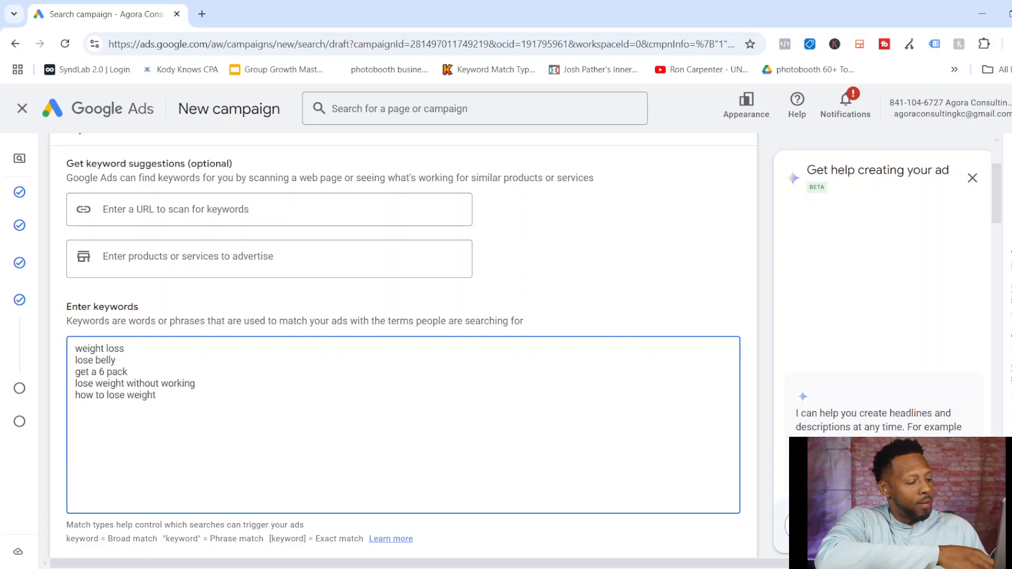
type(" fast")
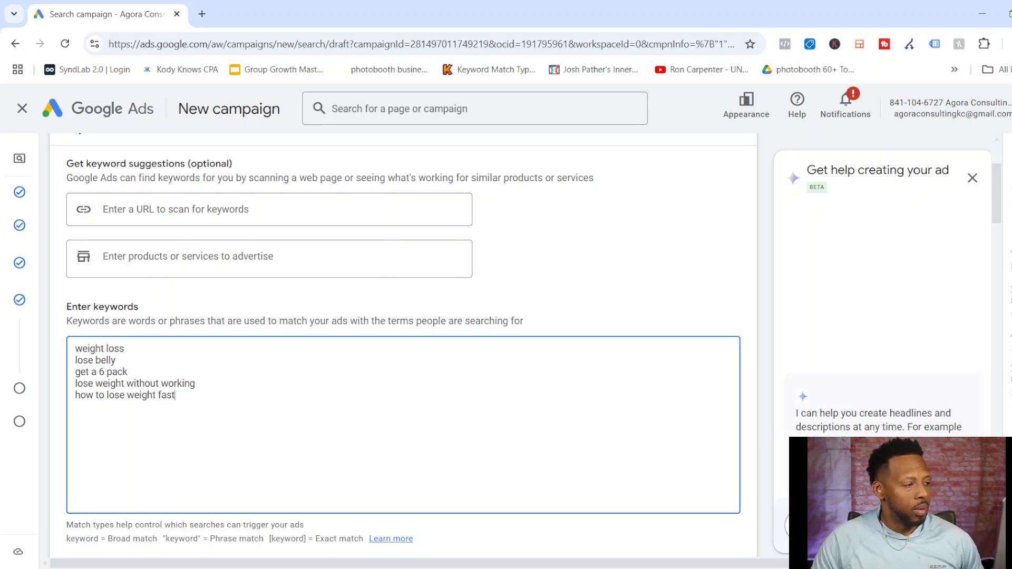
Step: Remove the keyword "get a 6 pack" from the list and select all the remaining keywords
left_click(128, 373)
key("BackSpace")
key("BackSpace")
key("BackSpace")
key("BackSpace")
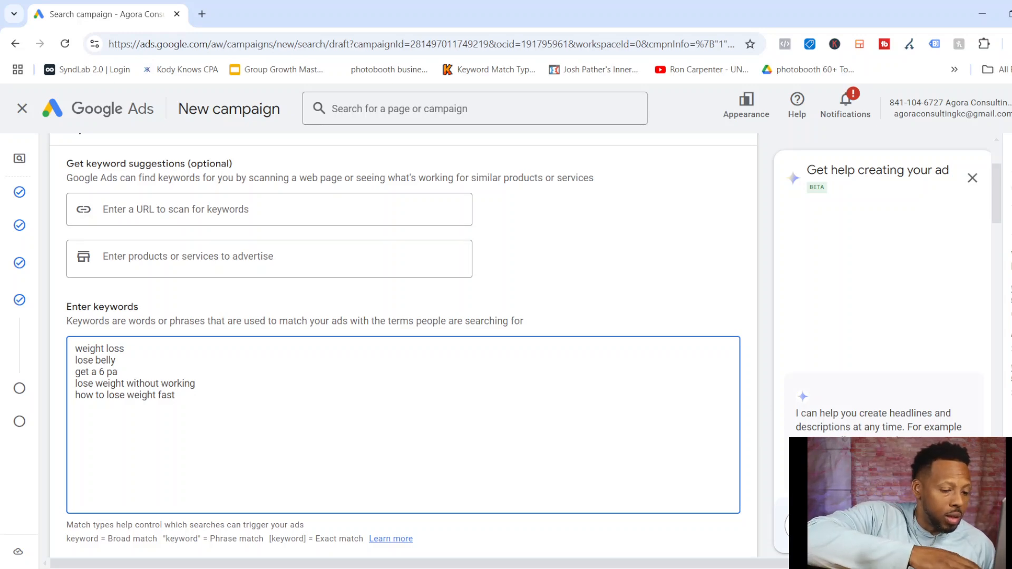
key("BackSpace")
key("BackSpace")
key("BackSpace")
key("BackSpace")
key("BackSpace")
key("BackSpace")
key("BackSpace")
key("BackSpace")
key("BackSpace")
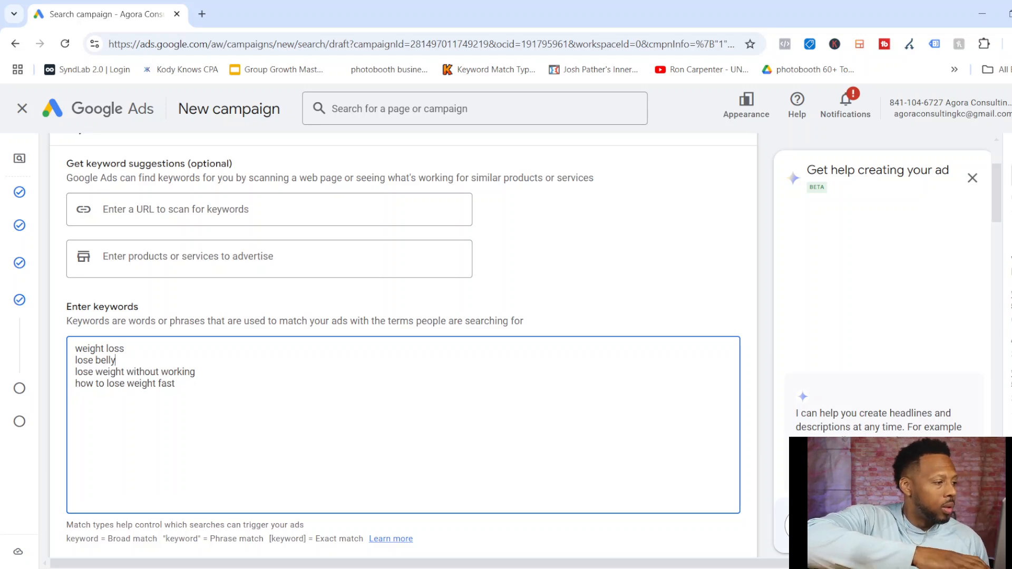
key("ctrl+a")
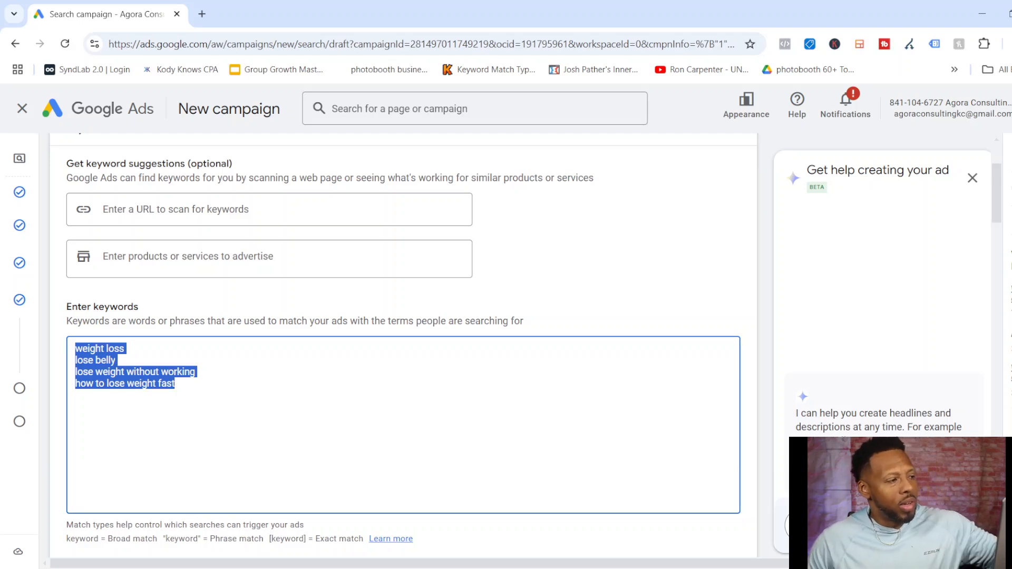
Step: Generate keyword suggestions for the product or service "weight loss" and replace the current keywords with them
left_click(269, 209)
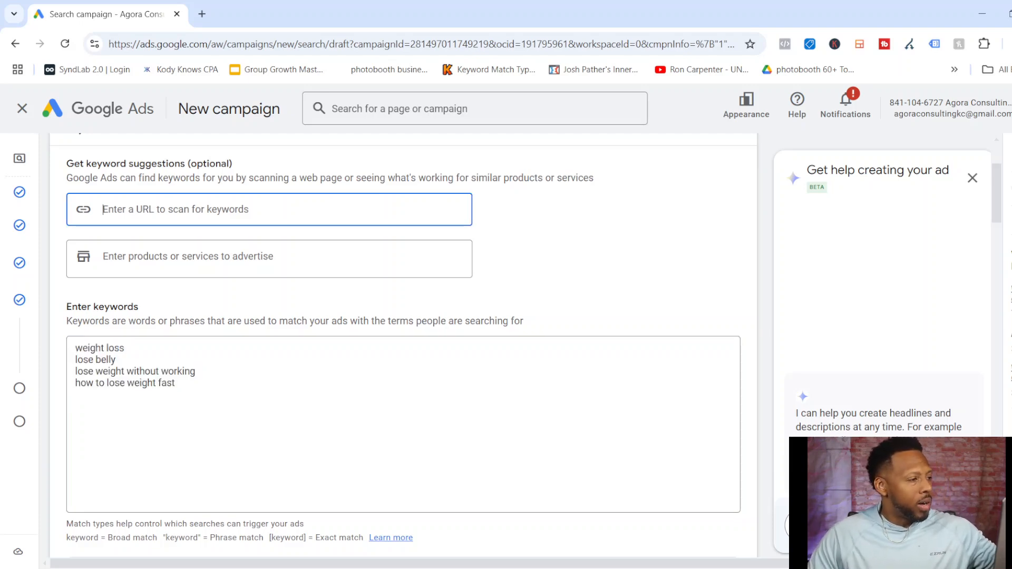
left_click(268, 257)
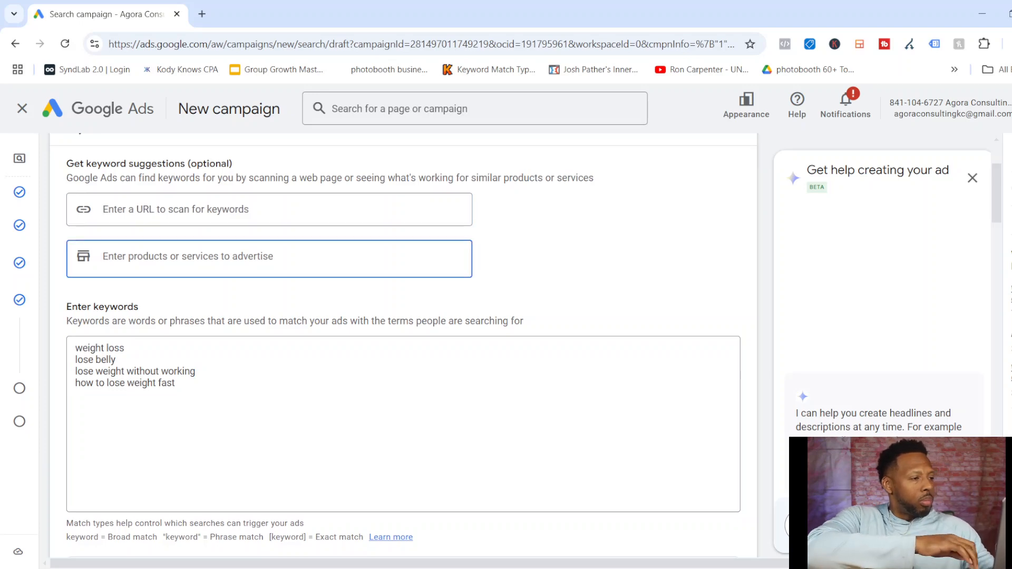
type("weight loss")
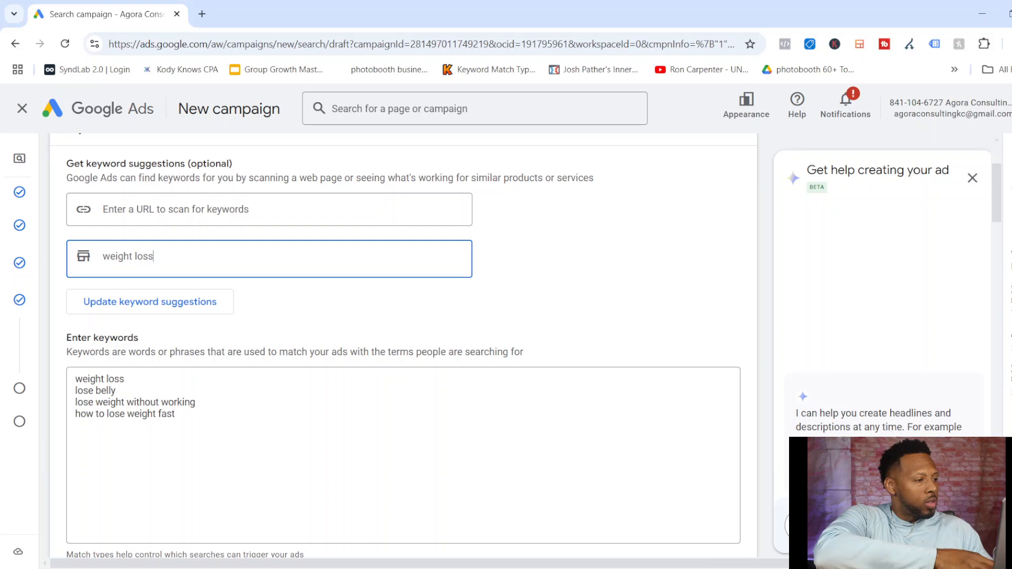
key("Return")
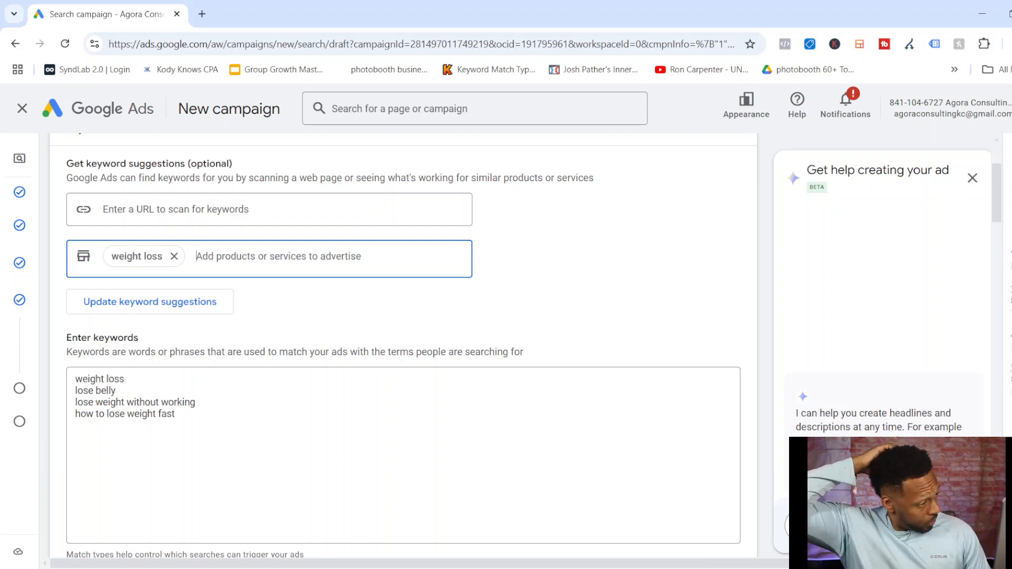
left_click(149, 302)
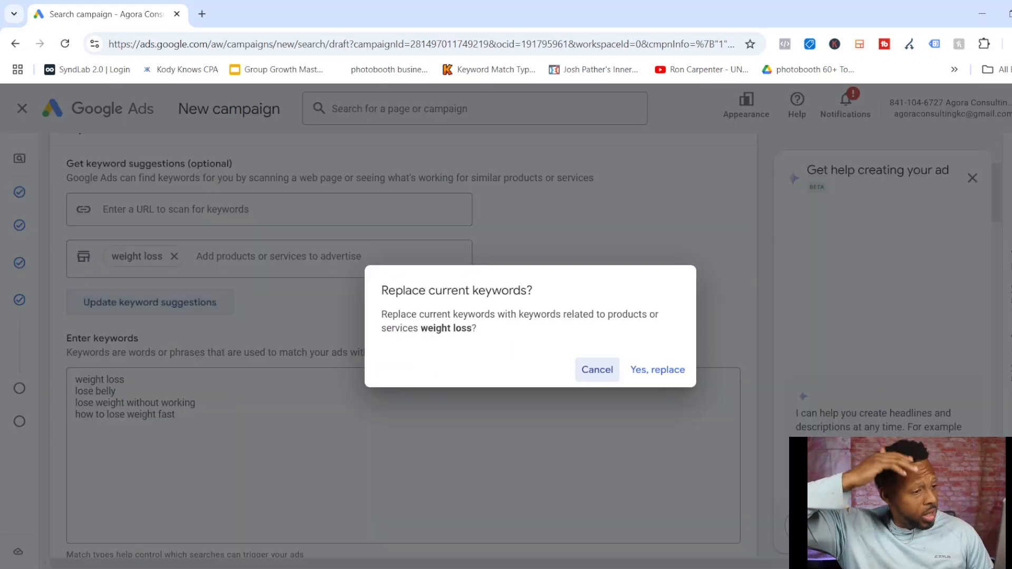
left_click(657, 370)
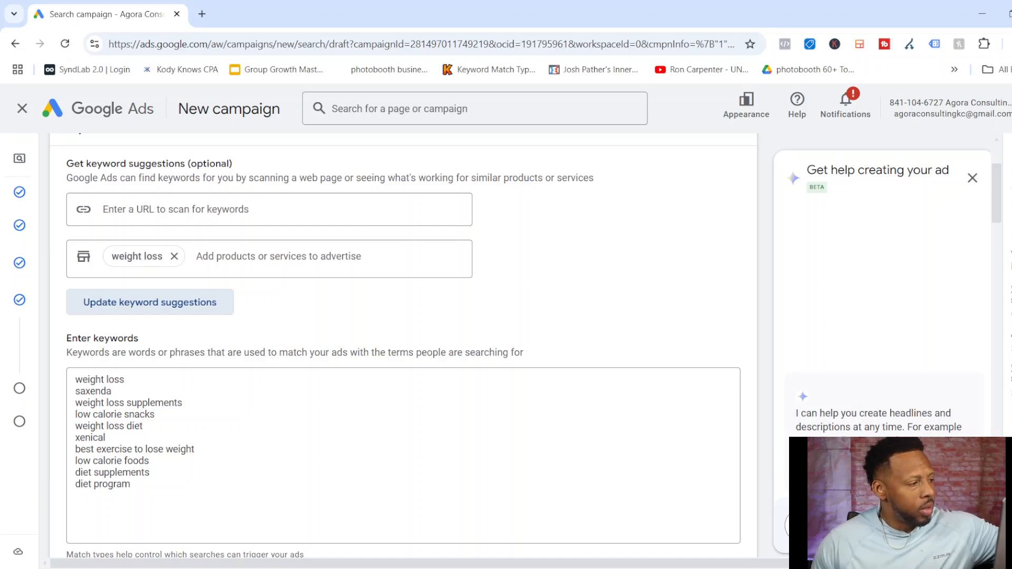
Step: Examine the notation for broad, phrase and exact match types below the keyword list
scroll(404, 343, "down", 2)
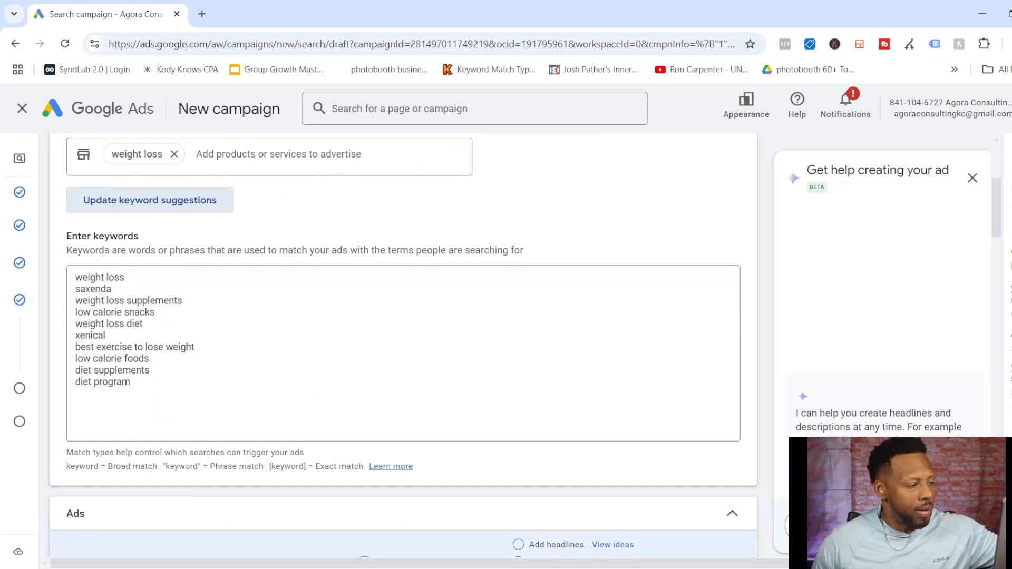
double_click(82, 466)
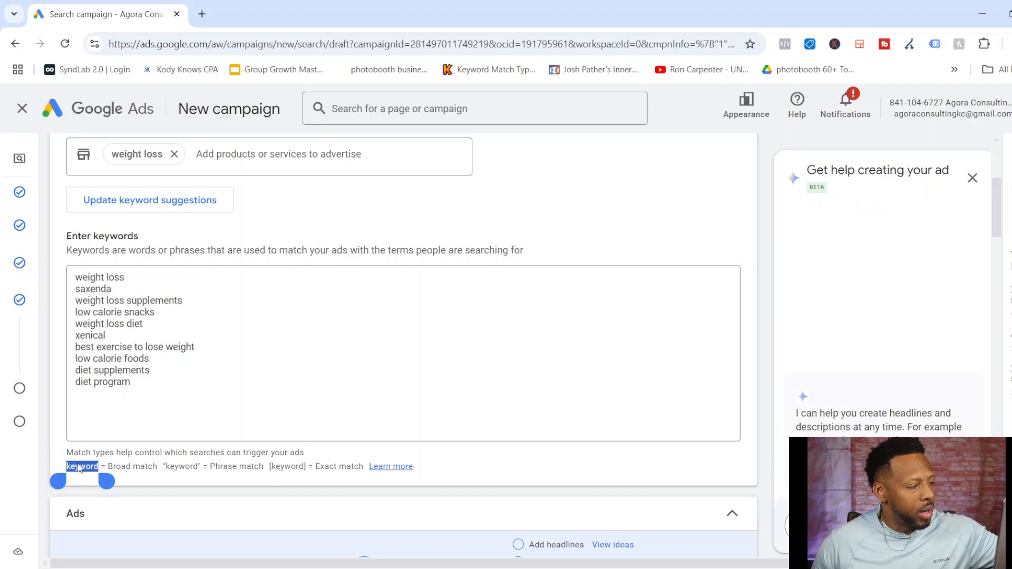
left_click_drag(102, 481, 371, 481)
Step: Make "weight loss supplements" an exact match keyword by enclosing it in square brackets
left_click(250, 375)
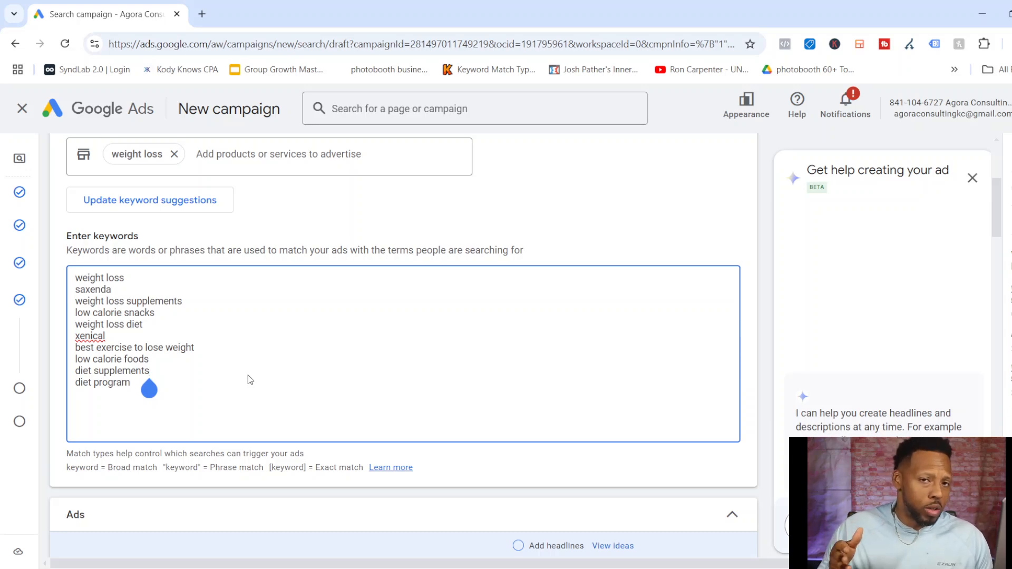
key("Up")
key("Up")
key("Up")
key("Up")
key("Up")
key("Up")
key("Right")
key("Right")
key("Right")
key("Right")
key("Right")
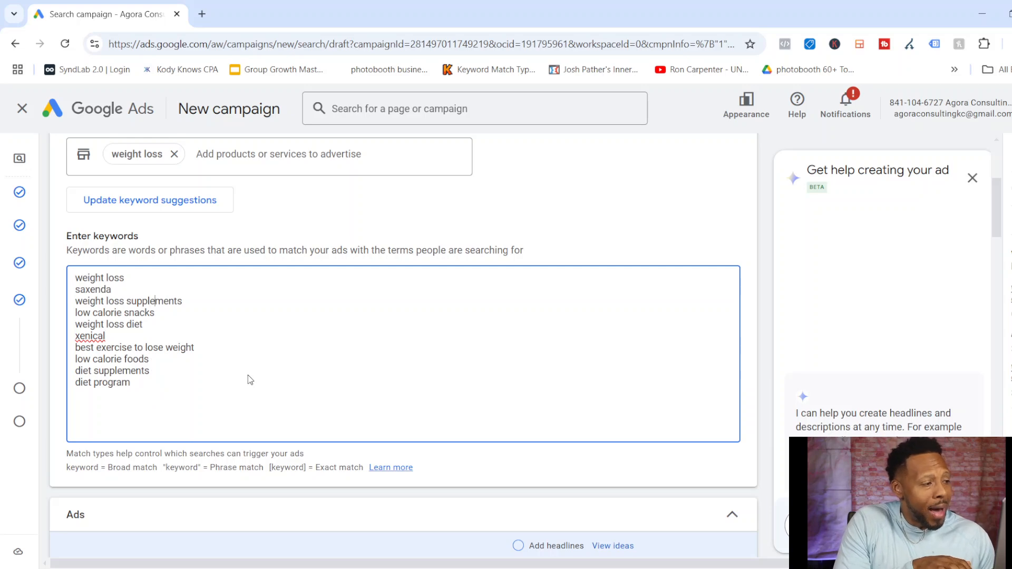
key("Right")
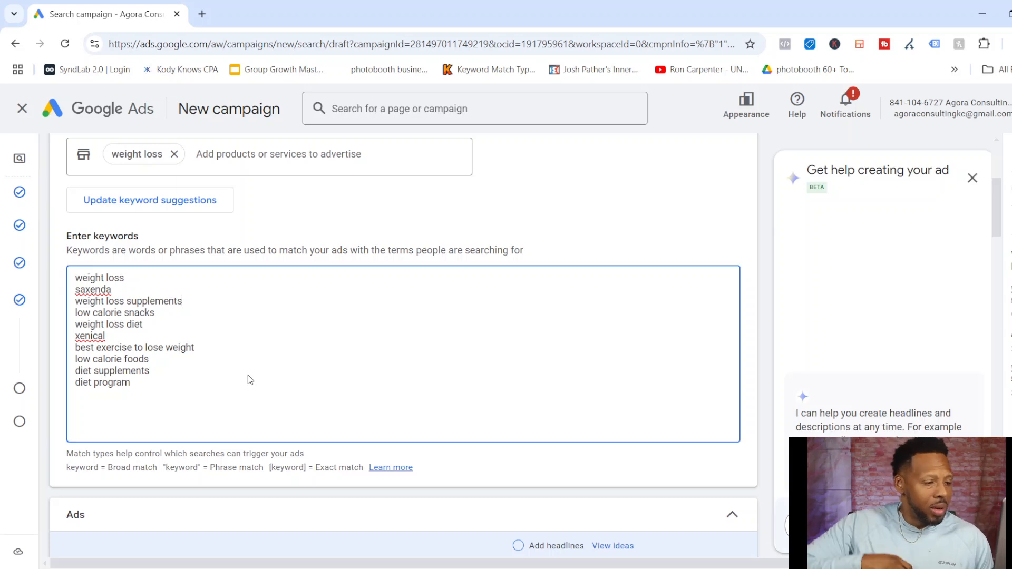
type("]")
key("BackSpace")
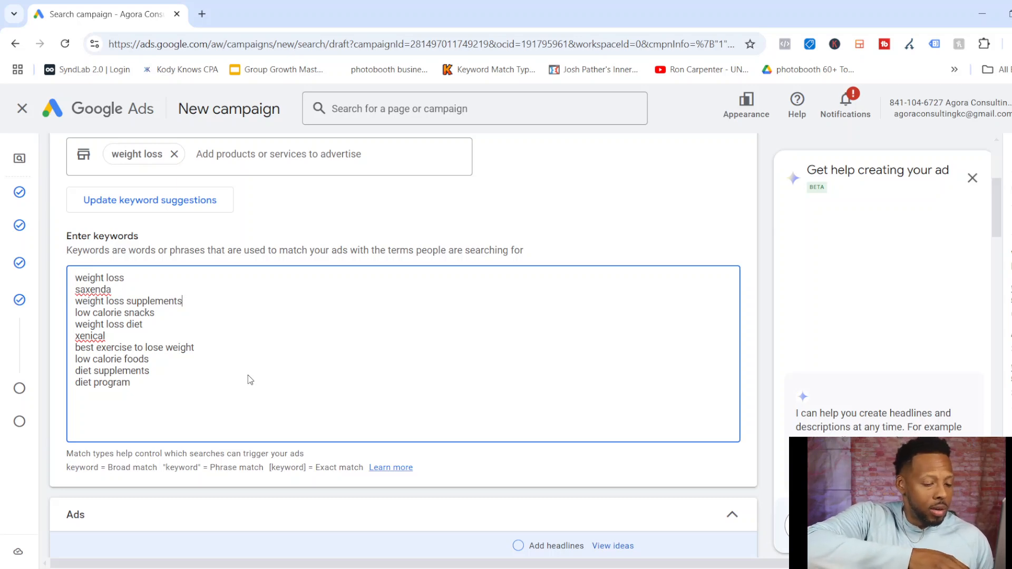
type("]")
key("Left")
key("Left")
key("Left")
key("Left")
key("Left")
key("Left")
key("Left")
key("Left")
key("Left")
key("Left")
key("Left")
key("Left")
key("Left")
key("Left")
key("Left")
key("Left")
key("Left")
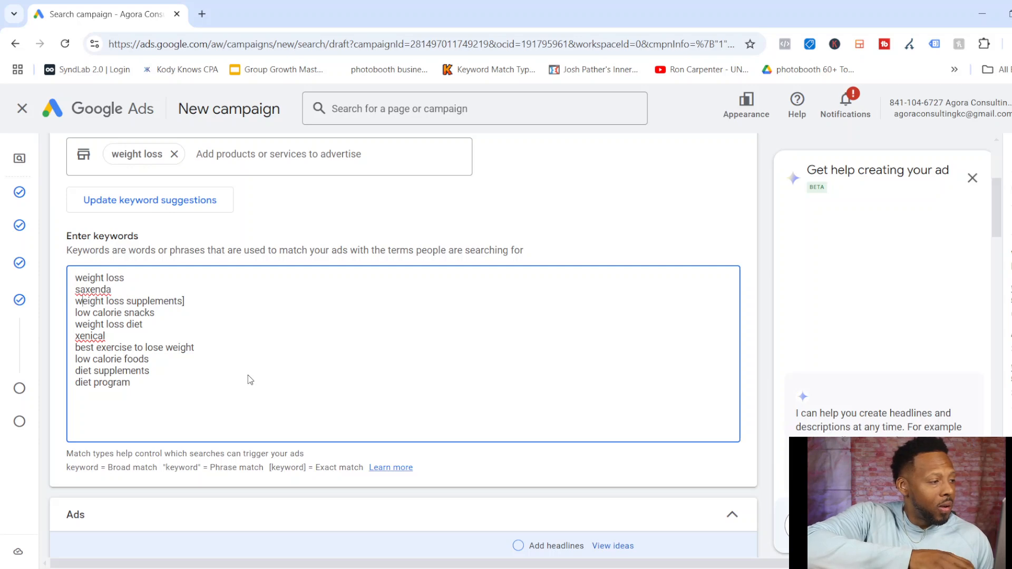
type("[")
key("Down")
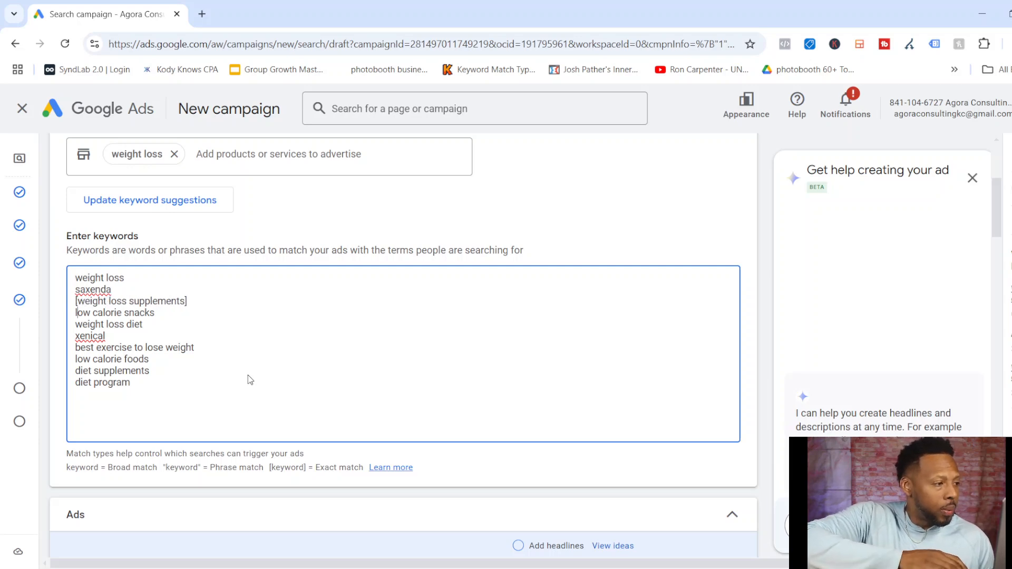
Step: Make "low calorie snacks" an exact match keyword by enclosing it in square brackets
type("[")
key("Right")
key("Right")
key("Right")
key("Right")
key("Right")
key("Right")
key("Right")
key("Right")
key("Right")
key("Right")
key("Right")
key("Right")
key("Right")
key("Right")
key("Right")
key("Right")
key("Right")
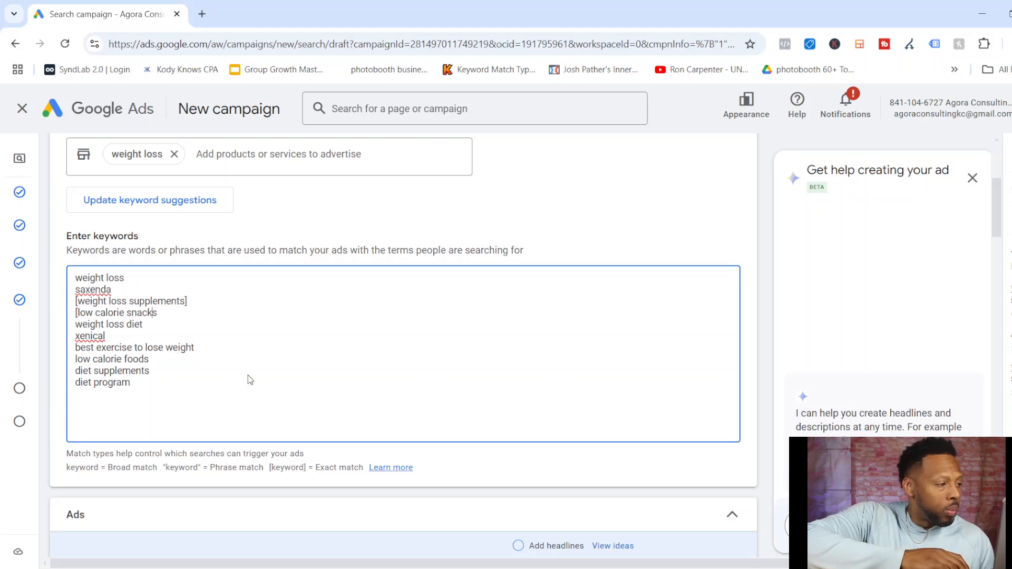
key("Left")
type("]")
key("Down")
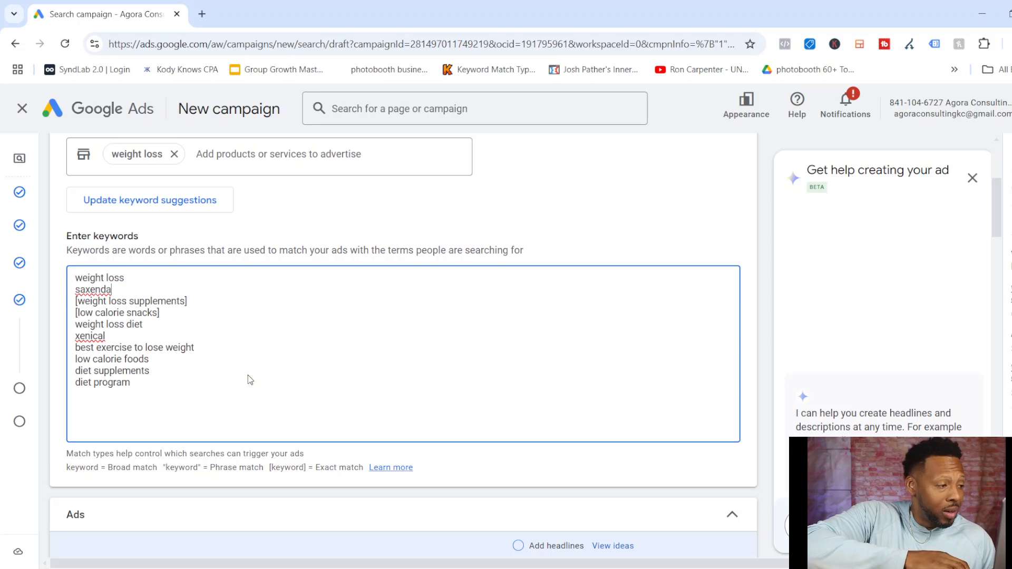
Step: Change "weight loss supplements" to a phrase match keyword by replacing its square brackets with quotation marks
key("Up")
key("Up")
key("Home")
key("Left")
key("BackSpace")
type("\"")
key("Down")
key("Left")
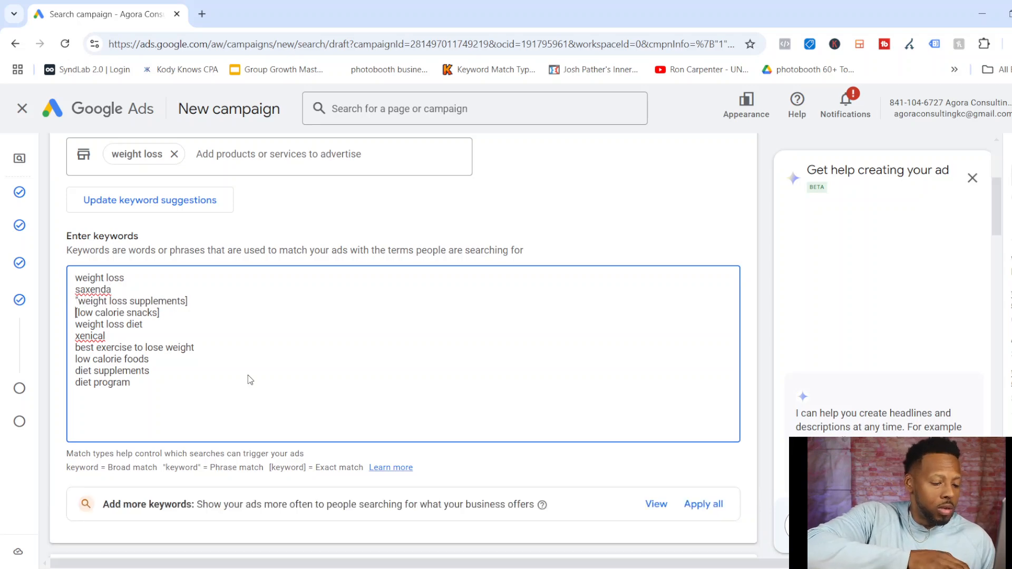
key("BackSpace")
type("\"")
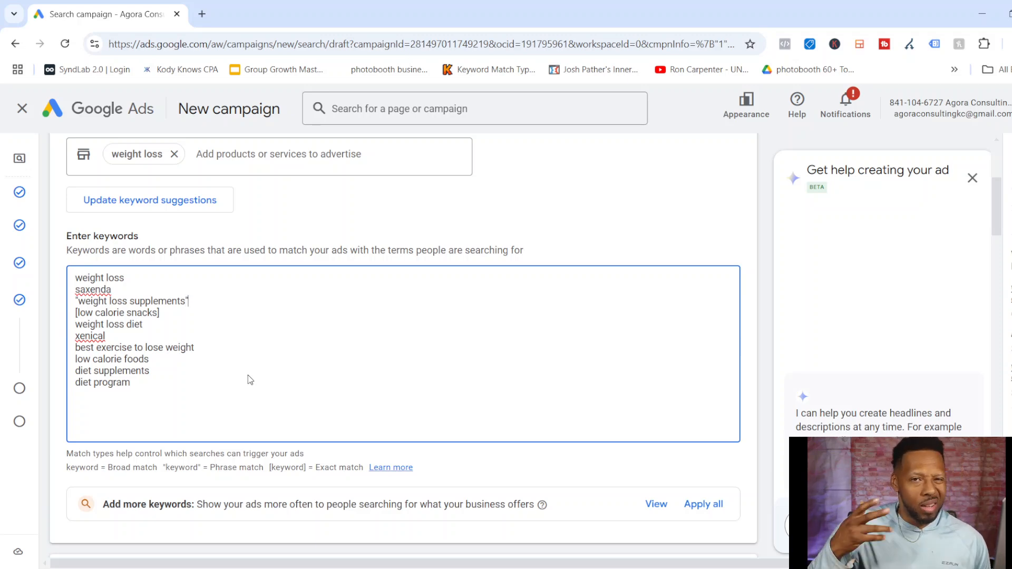
Step: Copy the entire keyword list and open the bookmarked Keyword Match Type Tool website in a new browser tab
key("ctrl+a")
key("ctrl+c")
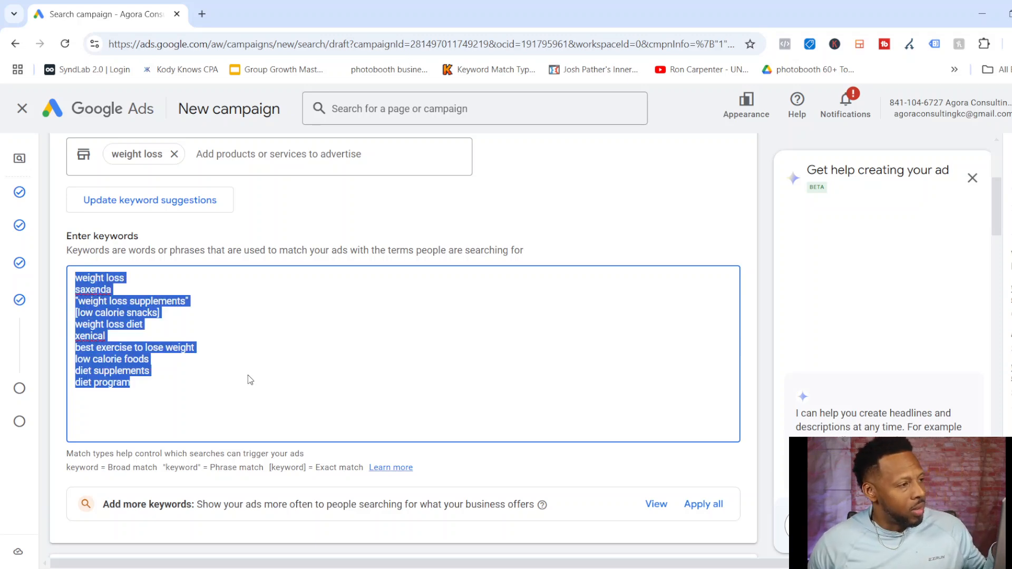
key("ctrl+t")
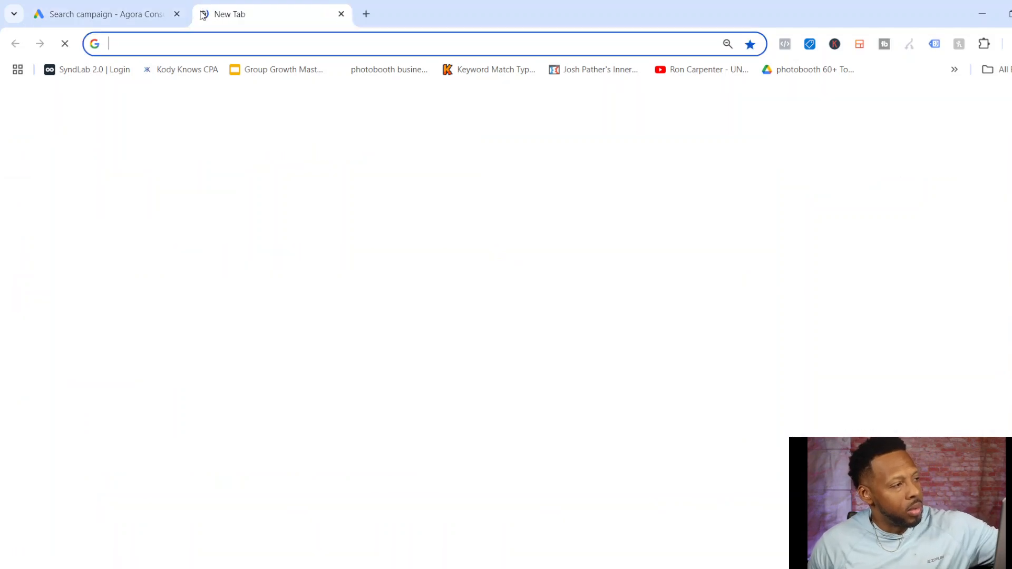
left_click(487, 73)
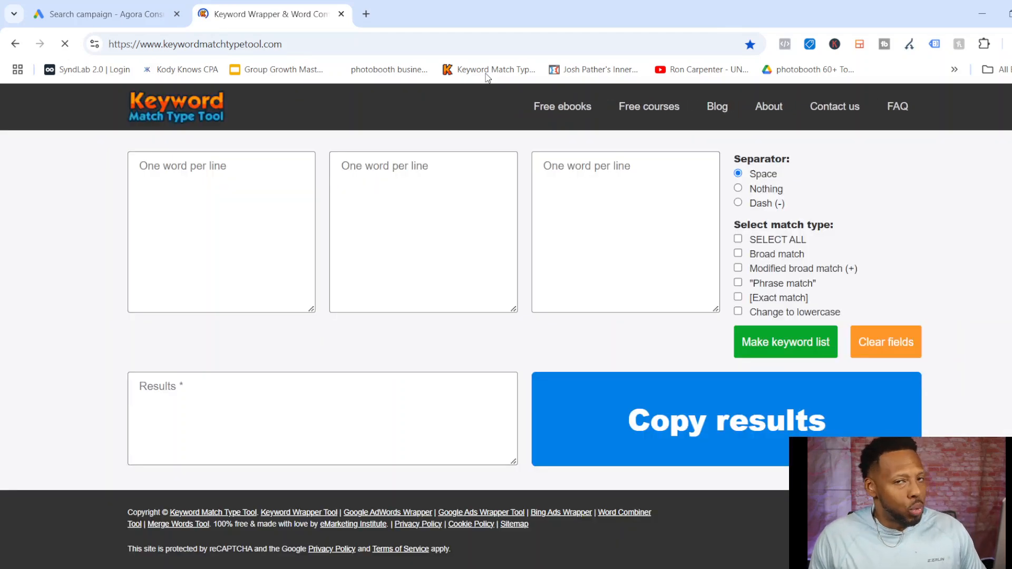
Step: Paste the copied keywords into the first word list and generate their phrase match and exact match versions
left_click(140, 165)
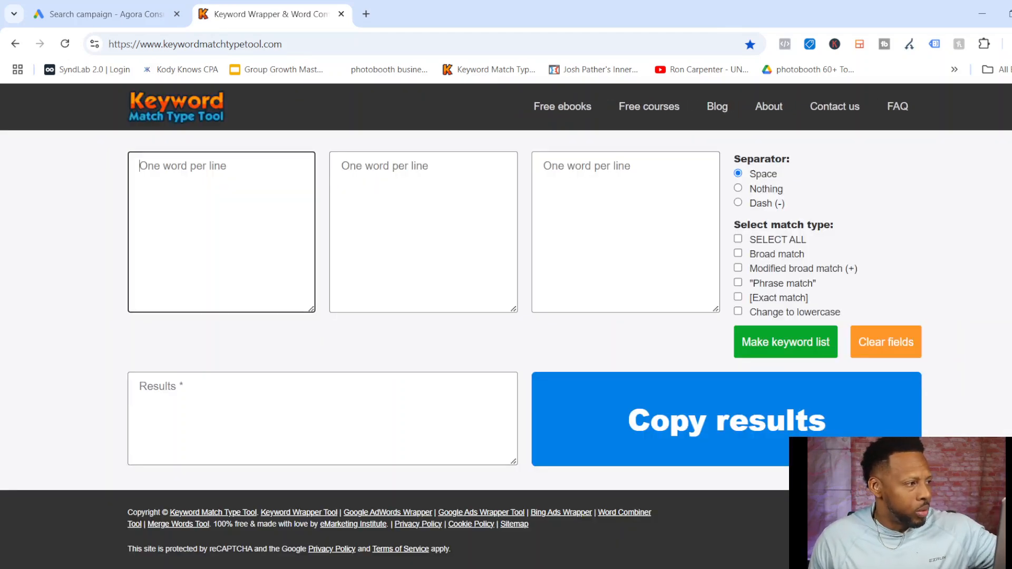
key("ctrl+v")
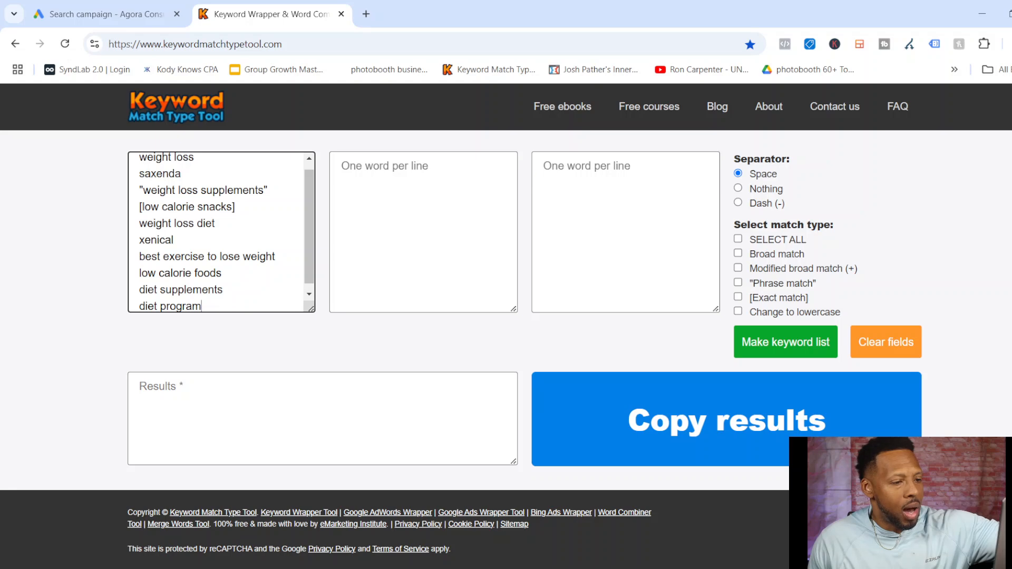
left_click(738, 297)
left_click(738, 282)
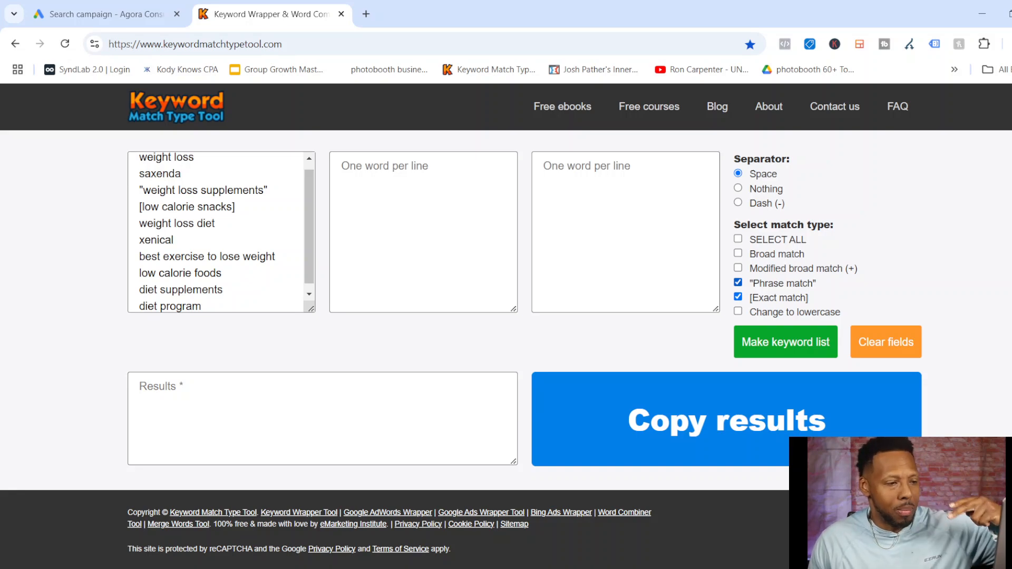
left_click(785, 342)
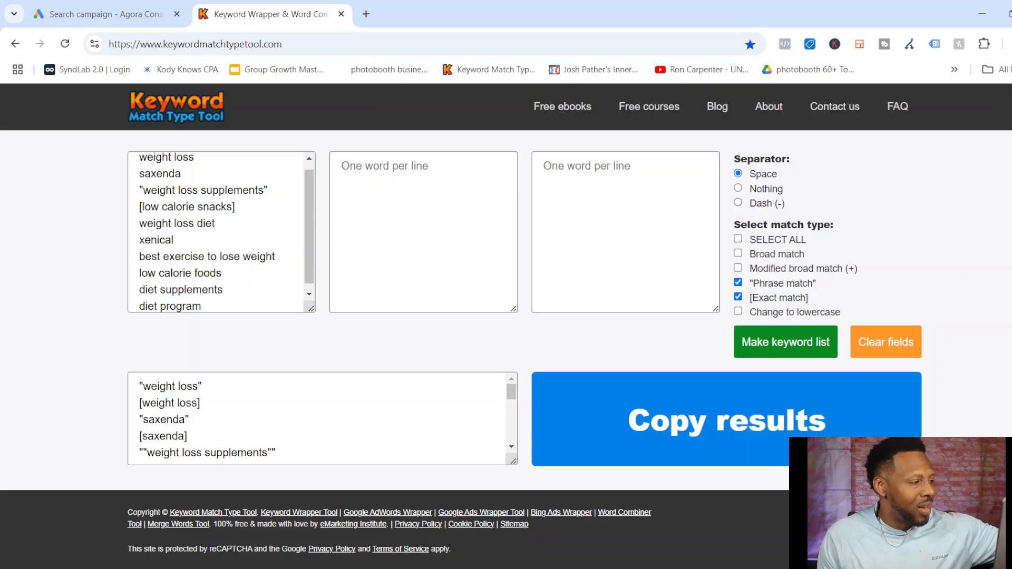
Step: Copy the generated keyword results and replace the keyword list in the Google Ads campaign with them
scroll(506, 316, "down", 1)
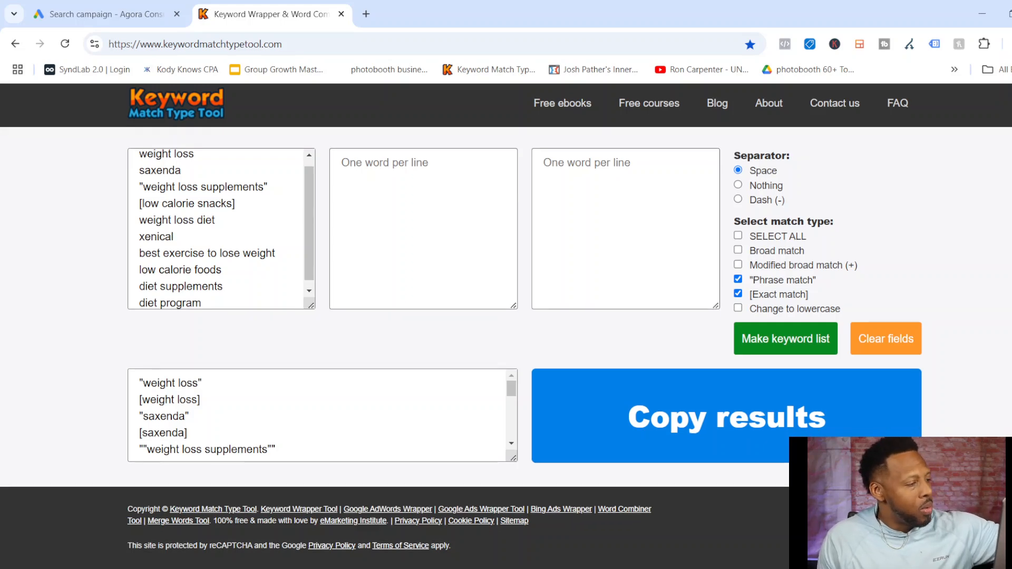
left_click(180, 434)
key("ctrl+a")
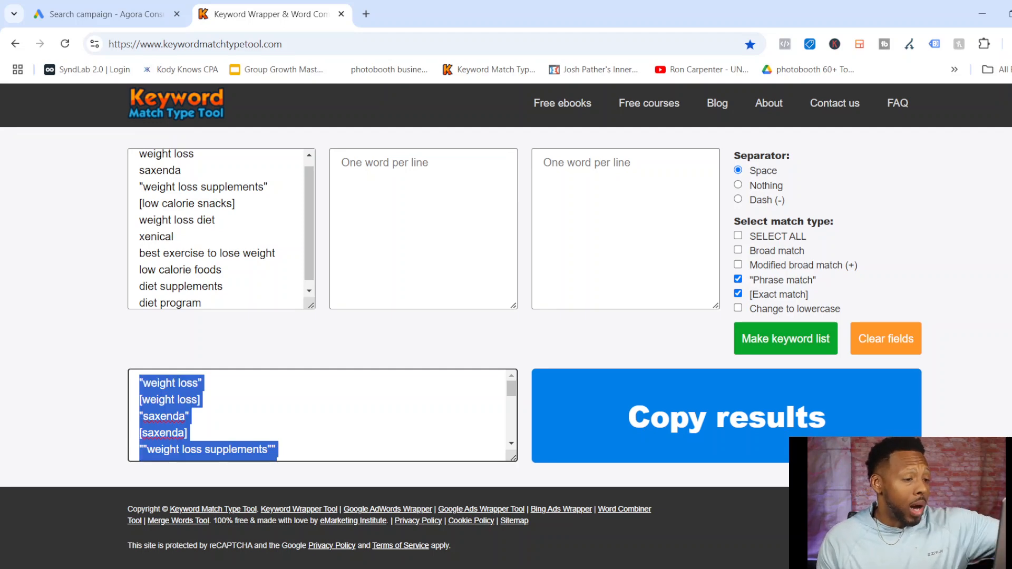
left_click(727, 417)
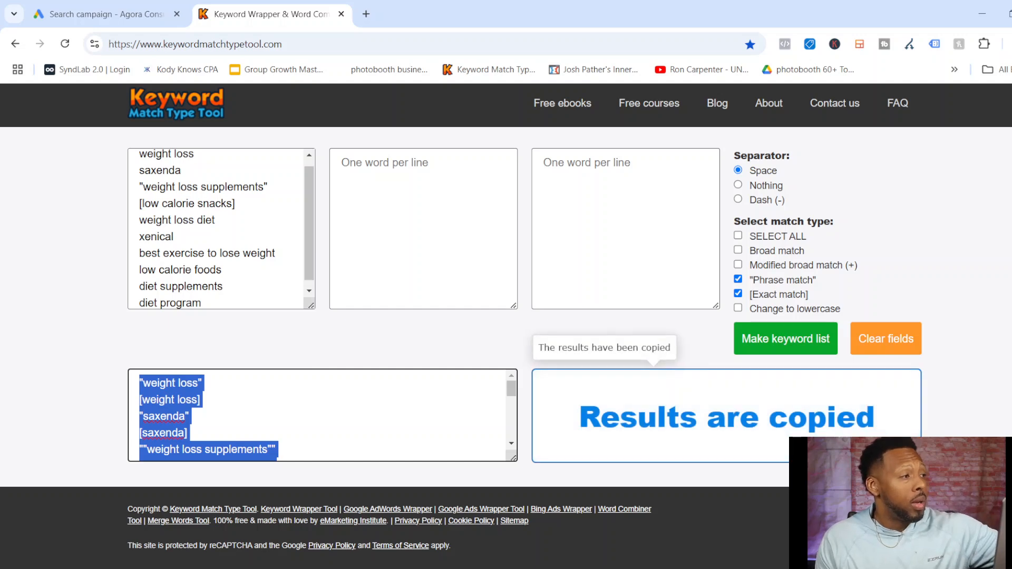
left_click(90, 19)
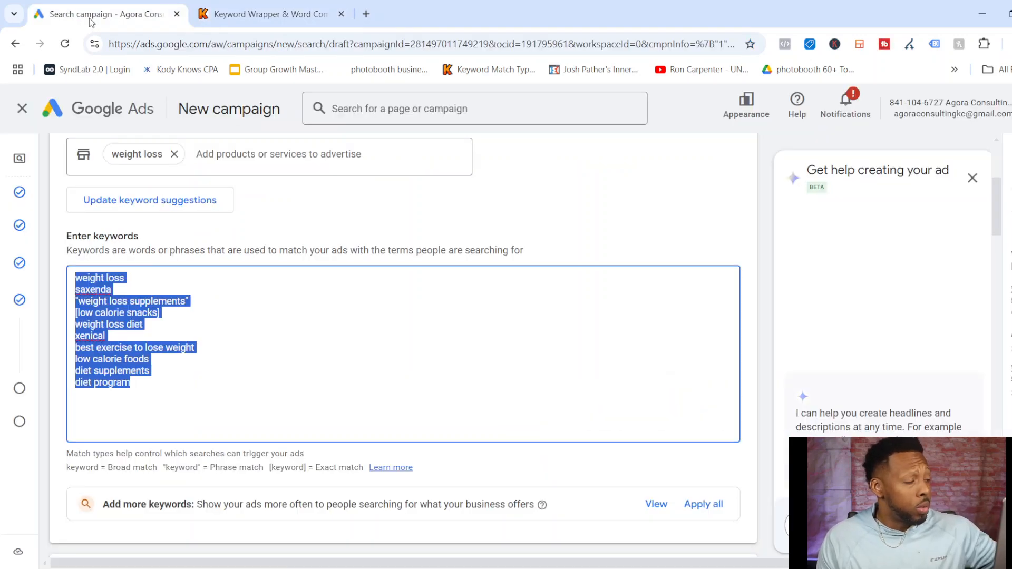
key("ctrl+v")
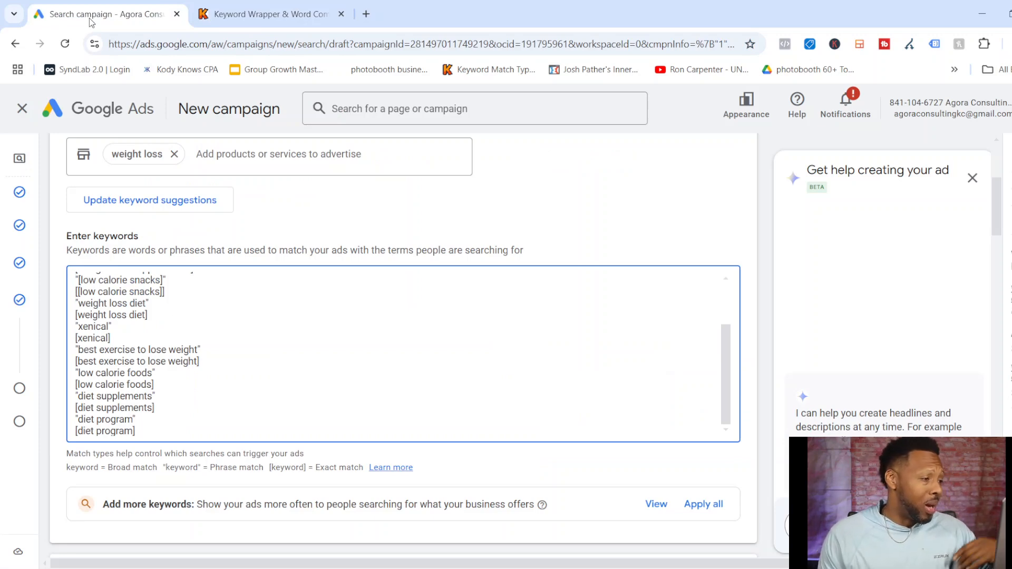
Step: Remove the extra pair of square brackets from the "[[low calorie snacks]]" keyword
left_click(165, 291)
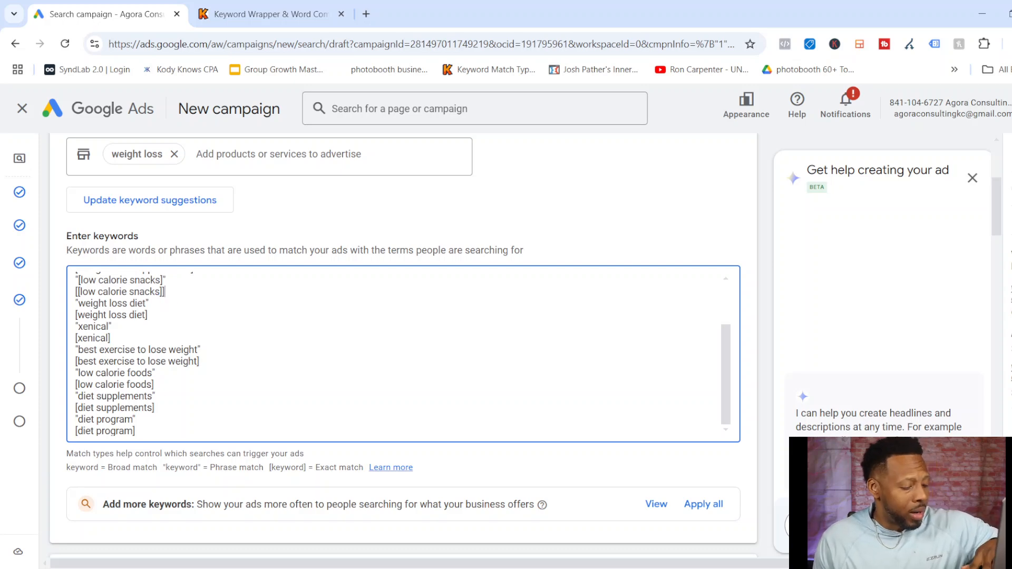
key("BackSpace")
key("Left")
key("Left")
key("Left")
key("Left")
key("Left")
key("Left")
key("Left")
key("Left")
key("Left")
key("Left")
key("Left")
key("Left")
key("Left")
key("Left")
key("Left")
key("Left")
key("Left")
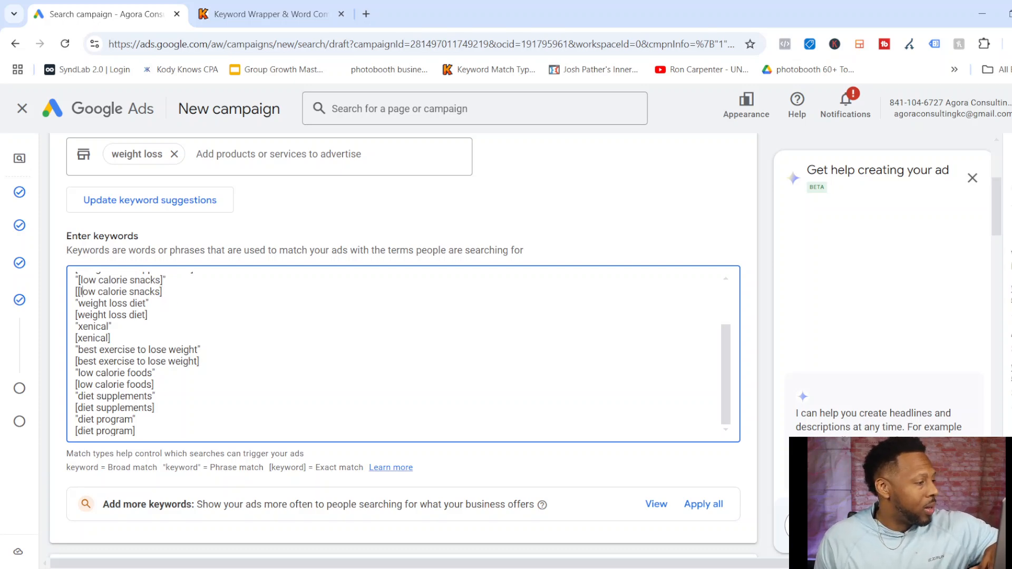
key("BackSpace")
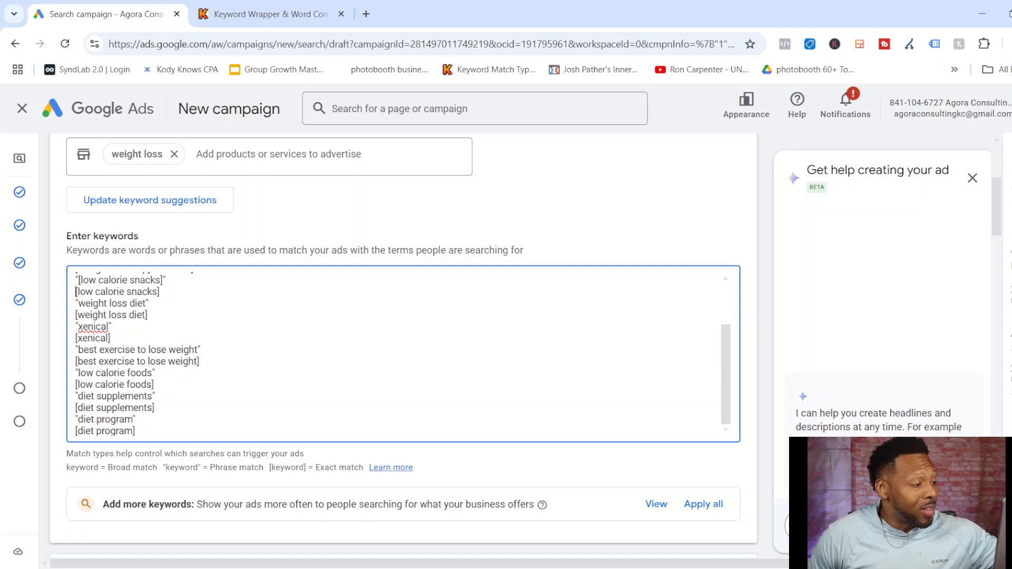
Step: Enter emancipationoccupation.com as the ad's final URL
scroll(403, 346, "down", 3)
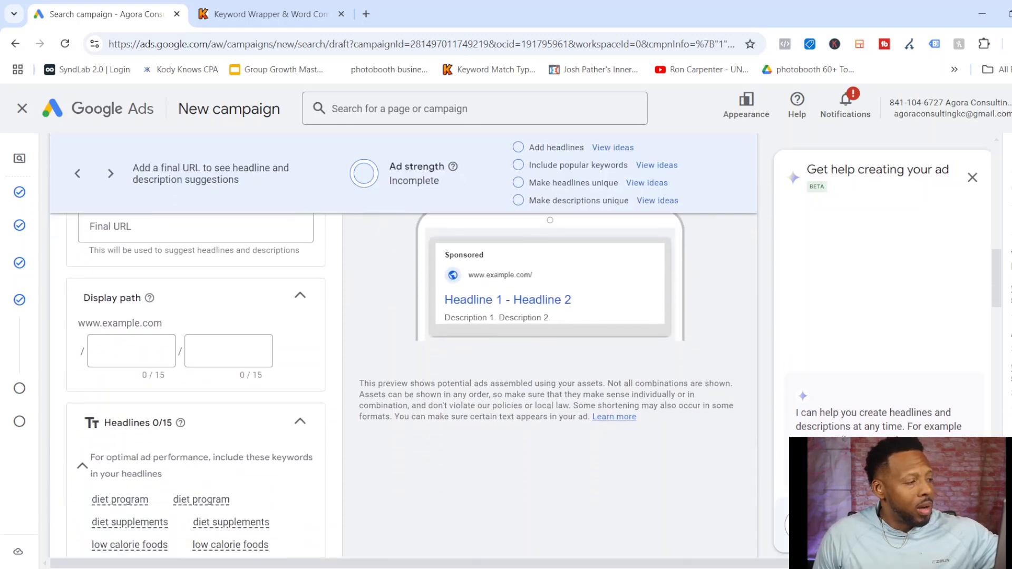
scroll(403, 345, "up", 1)
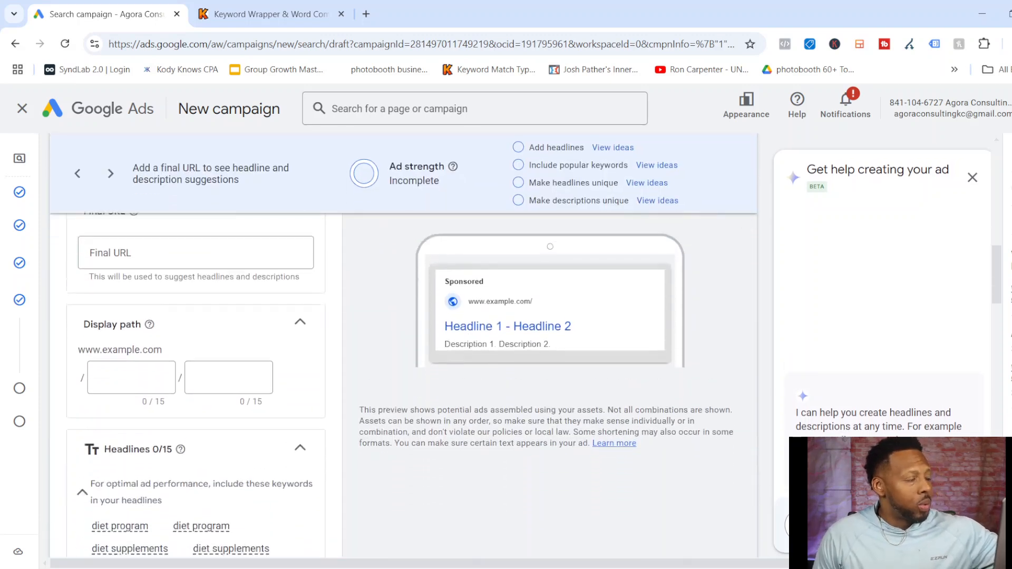
scroll(403, 345, "up", 2)
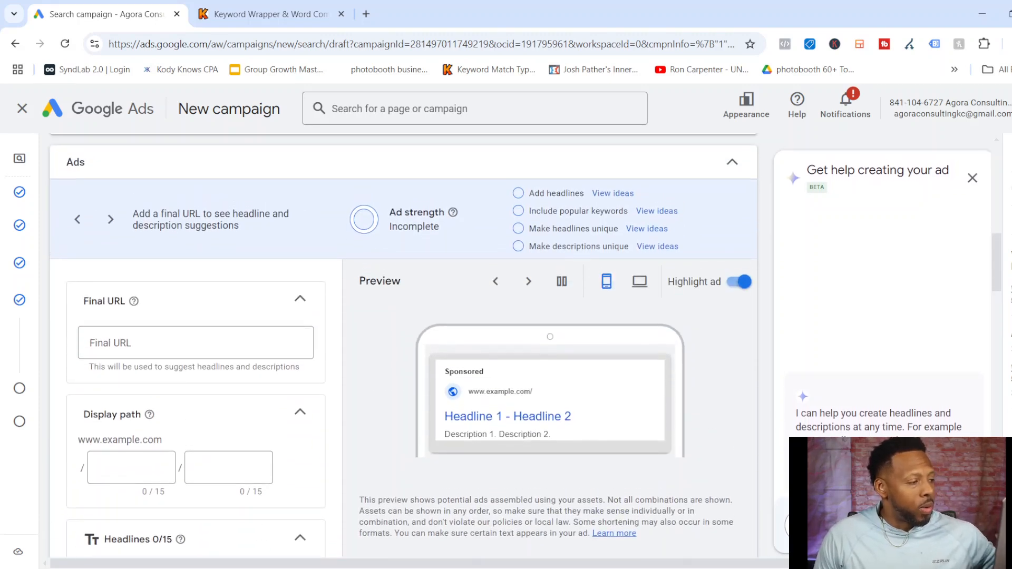
left_click(196, 343)
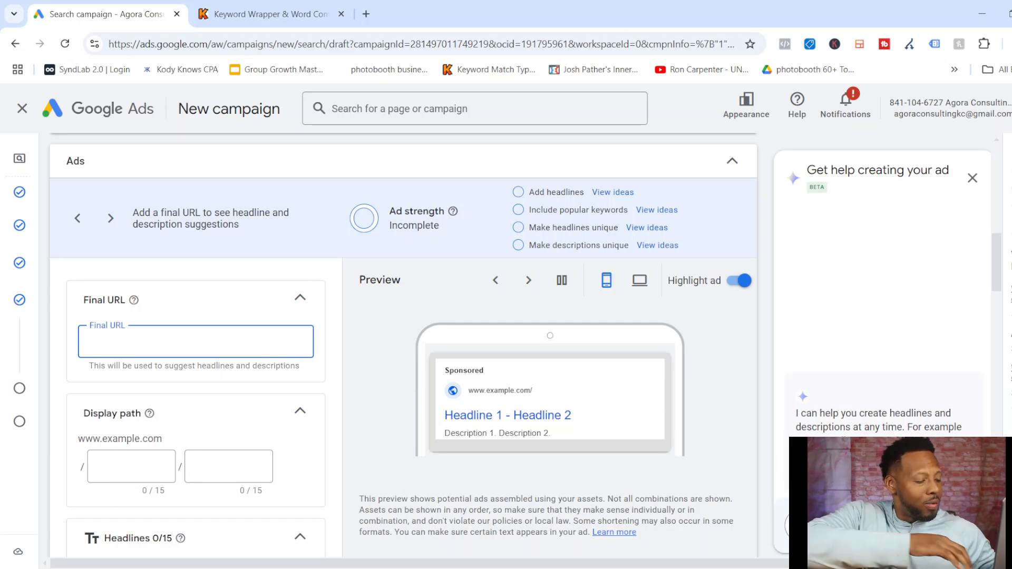
type("emancipation")
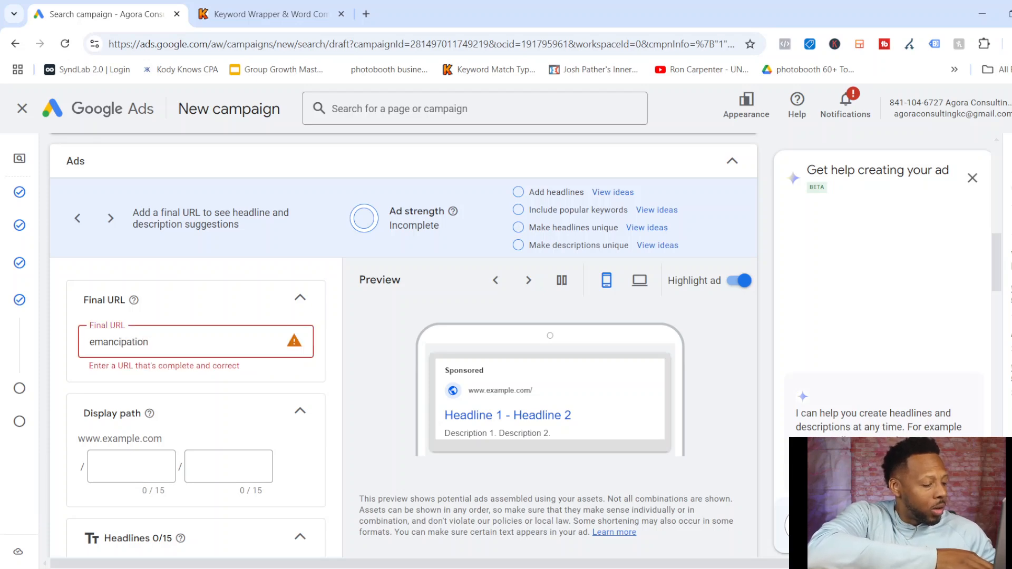
type("occupation.co")
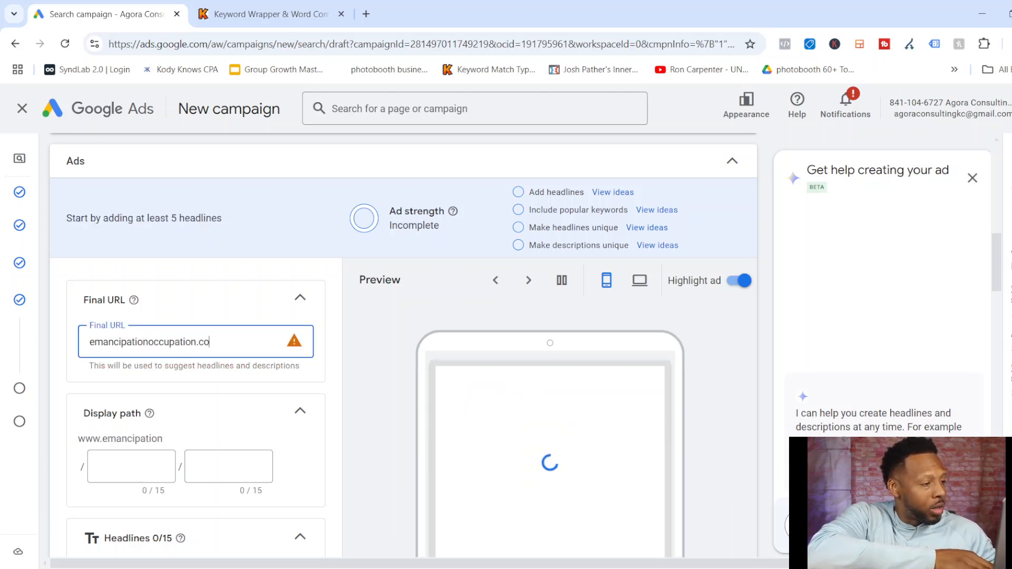
type("m")
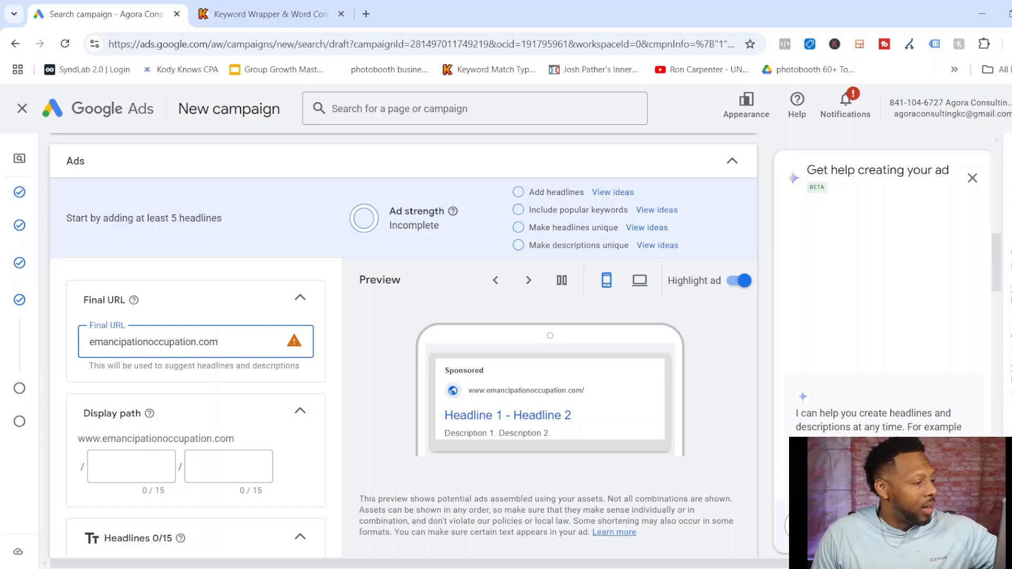
left_click(218, 342)
left_click(294, 341)
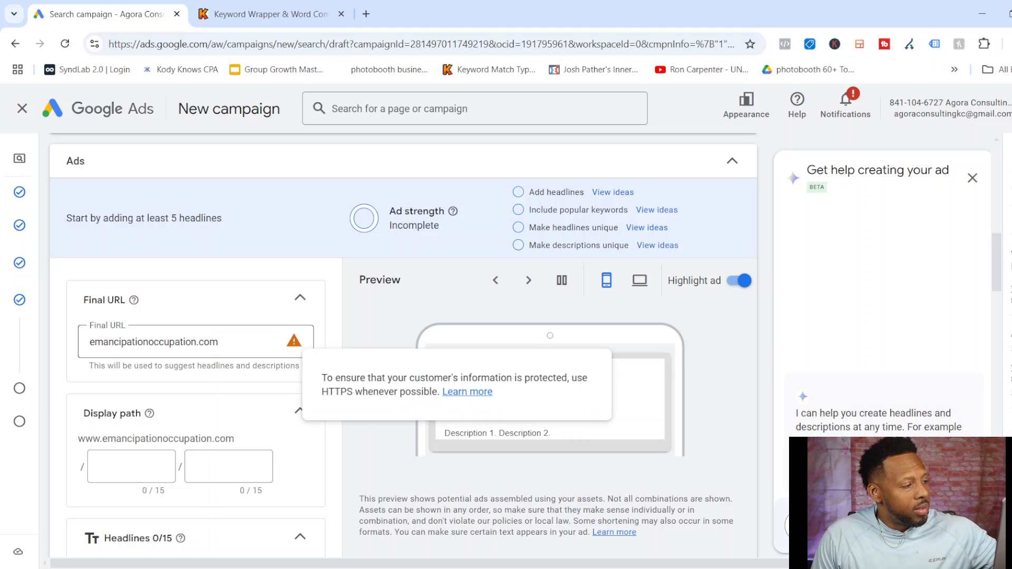
left_click(90, 342)
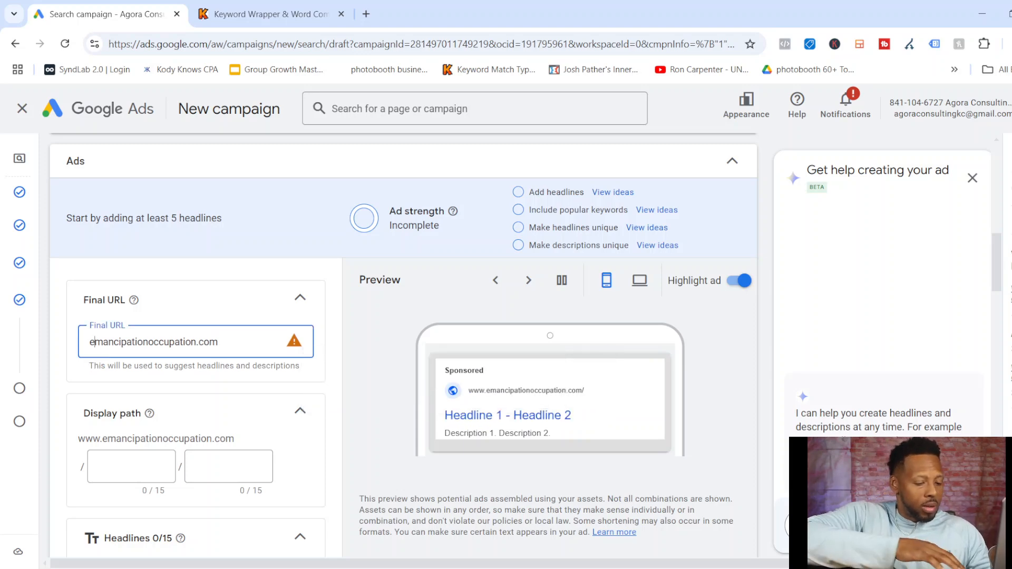
type("https://")
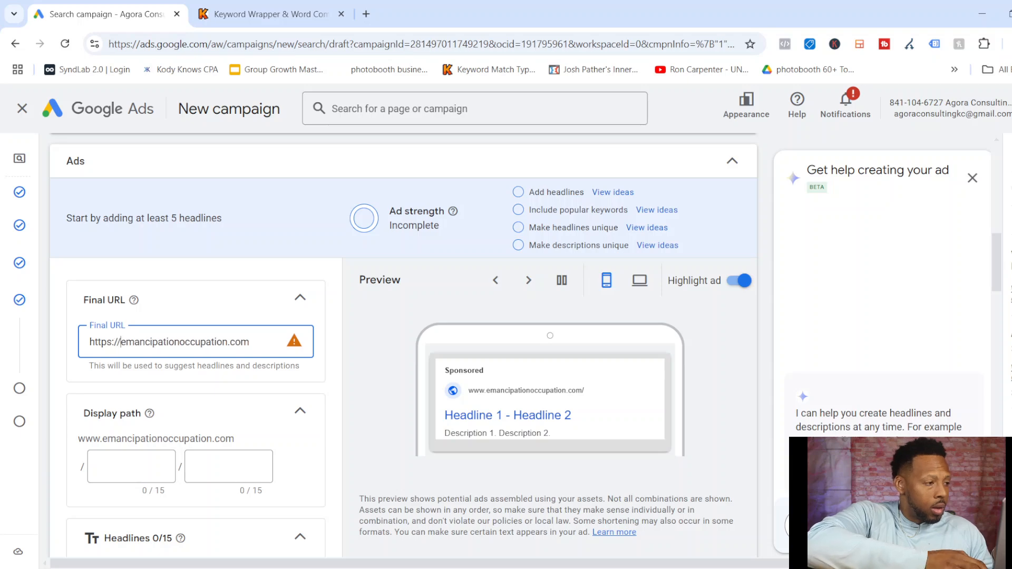
Step: Try "contactus" as the first part of the ad's display path and clear it again
left_click(131, 467)
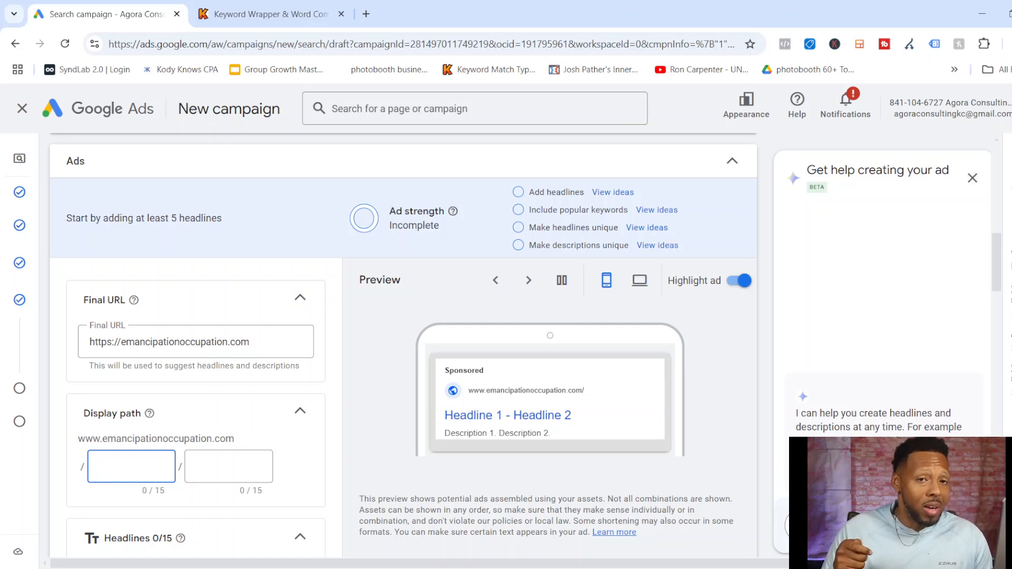
scroll(403, 369, "down", 4)
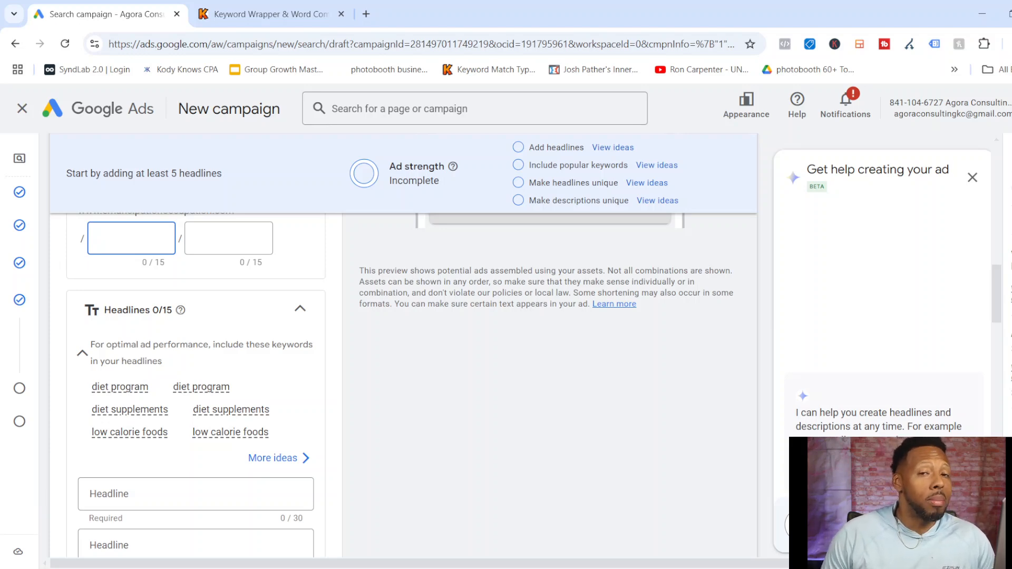
scroll(403, 369, "up", 3)
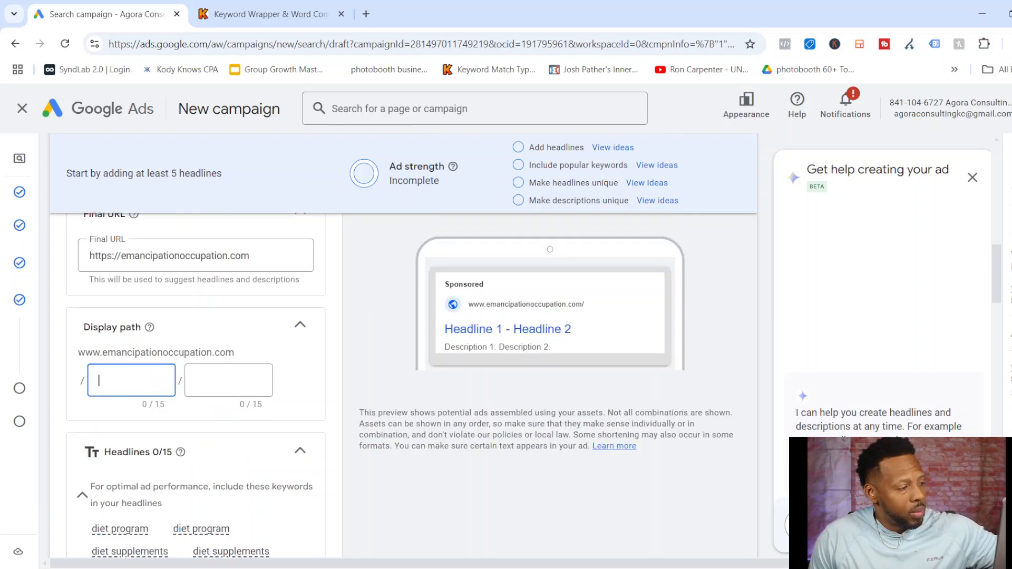
scroll(533, 361, "down", 1)
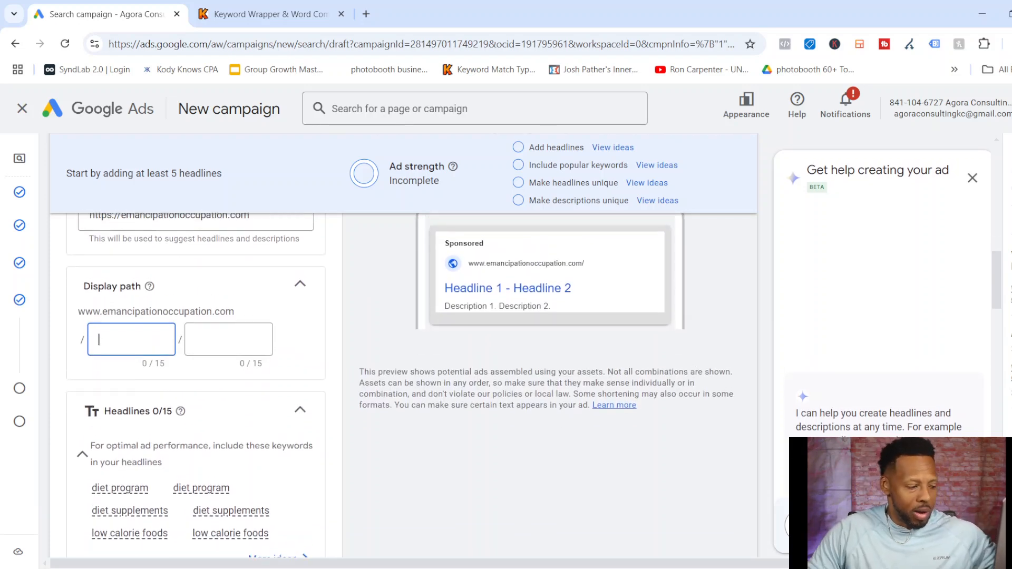
type("contactus")
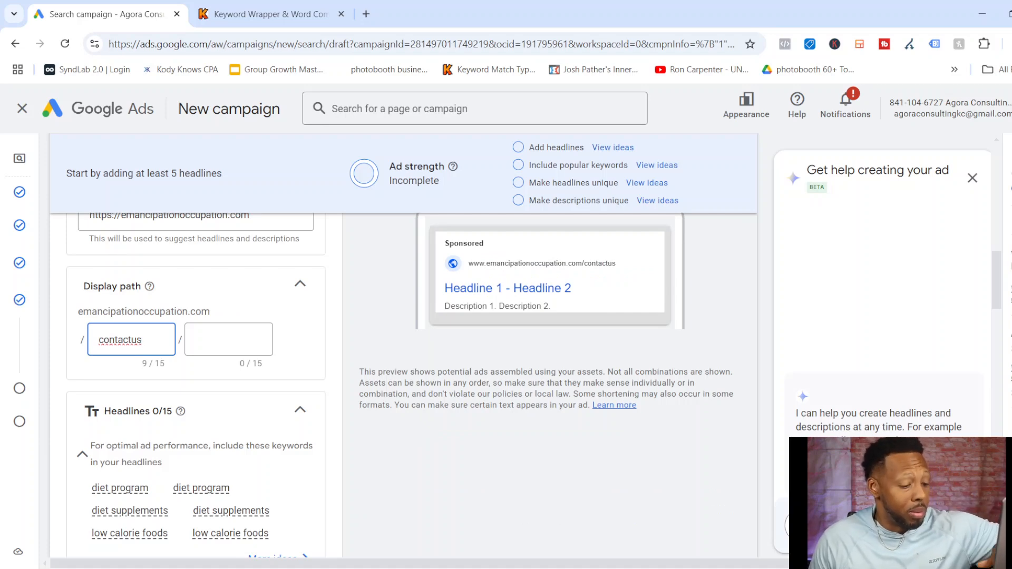
key("BackSpace")
key("BackSpace")
key("BackSpace")
key("BackSpace")
key("BackSpace")
key("BackSpace")
key("BackSpace")
key("BackSpace")
key("BackSpace")
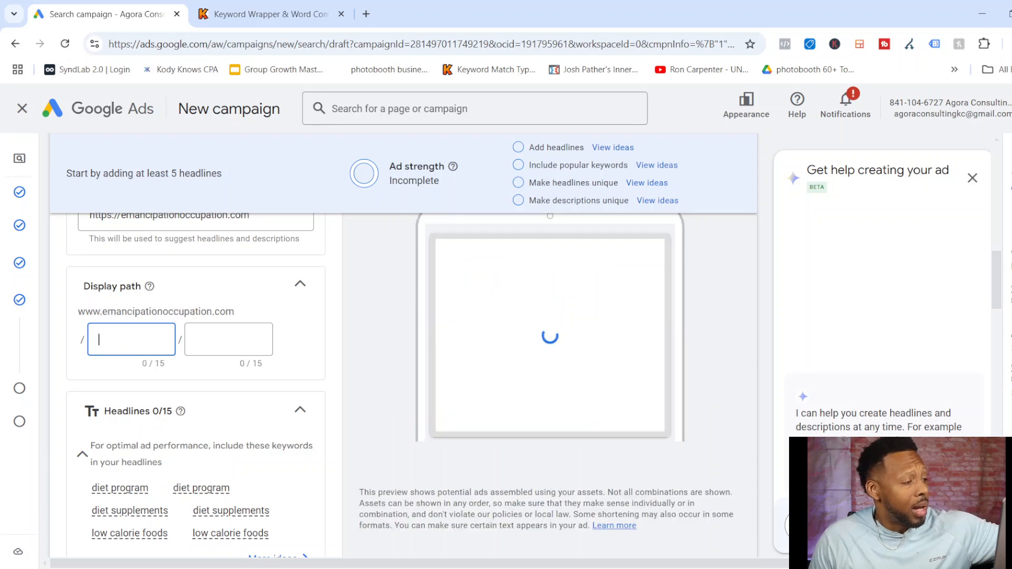
Step: Enter "diet program" as the ad's first headline
scroll(195, 369, "down", 4)
left_click(195, 363)
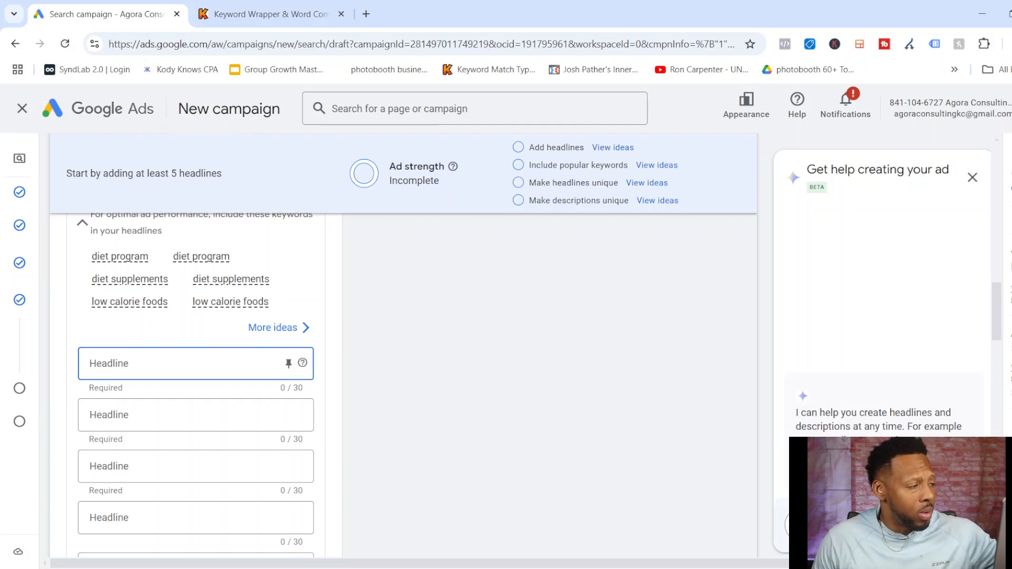
scroll(195, 364, "up", 2)
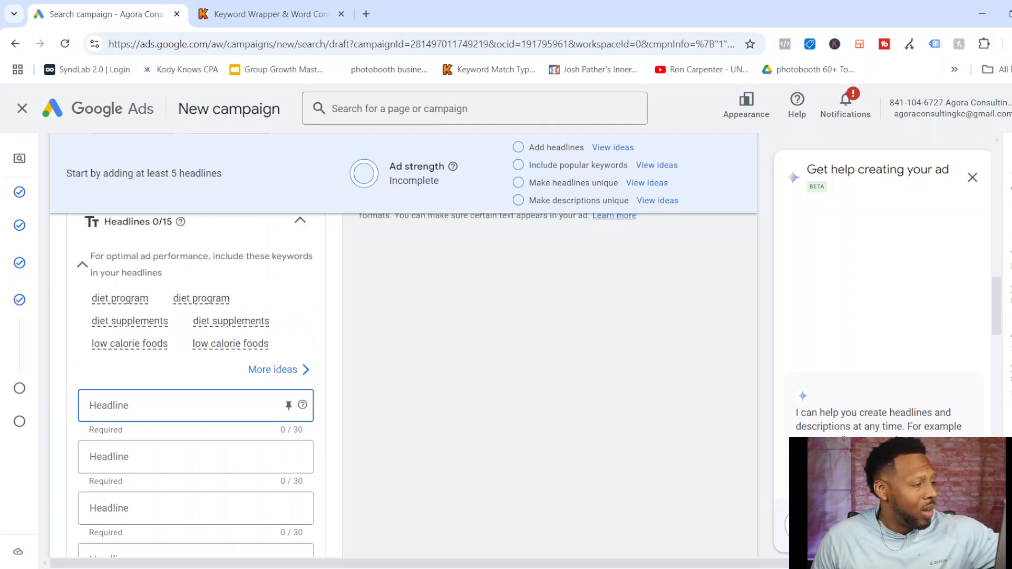
scroll(195, 363, "down", 1)
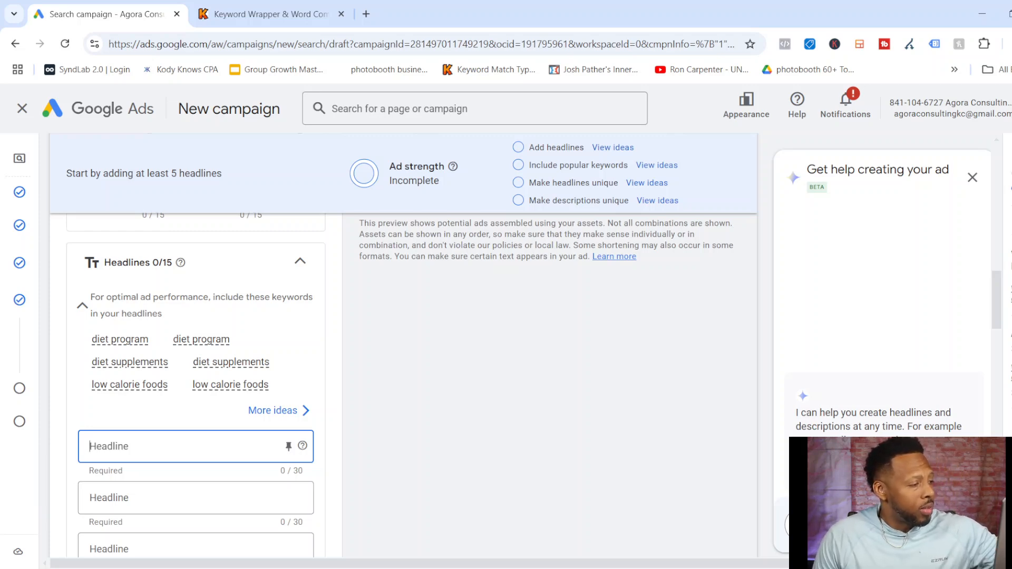
left_click(186, 446)
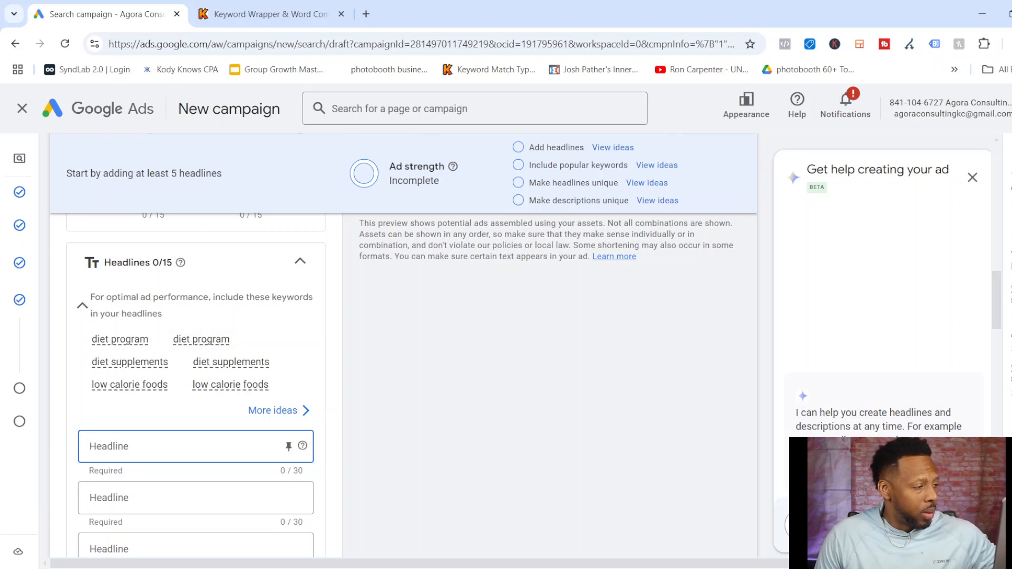
type("diet h")
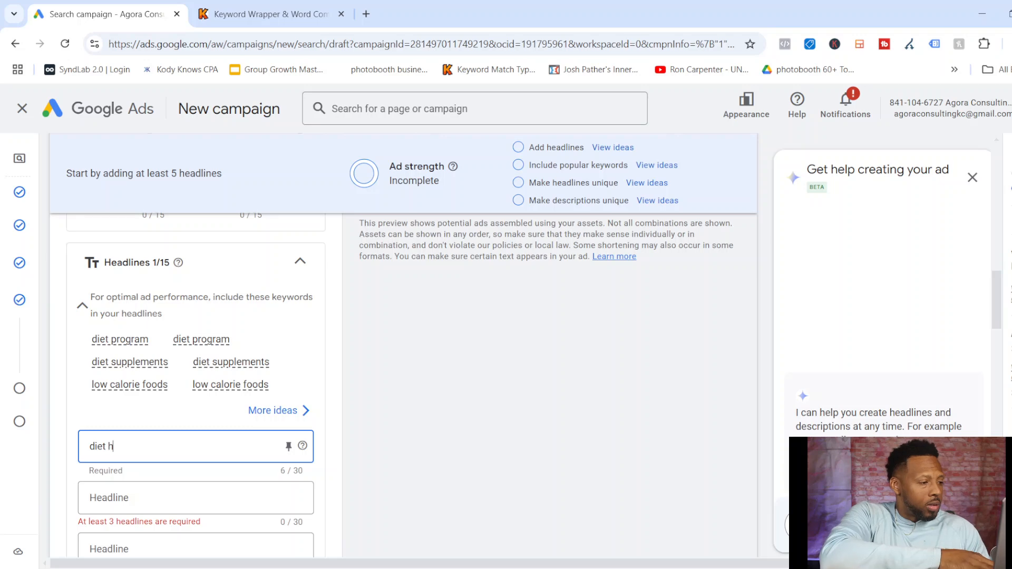
key("BackSpace")
type("prog")
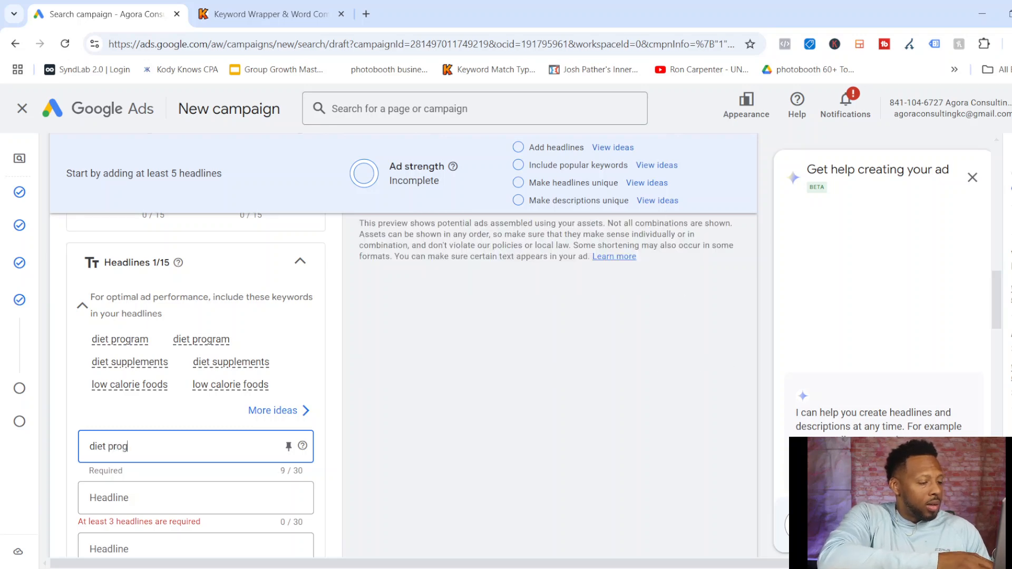
type("ram")
key("Tab")
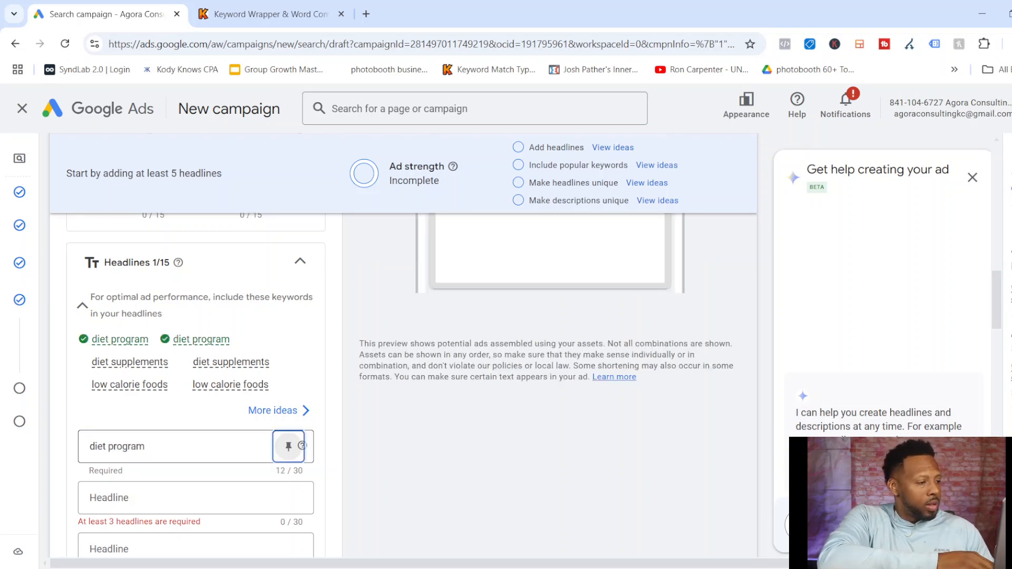
Step: Enter "the best diet program" as the ad's second headline
key("Tab")
type("the best di")
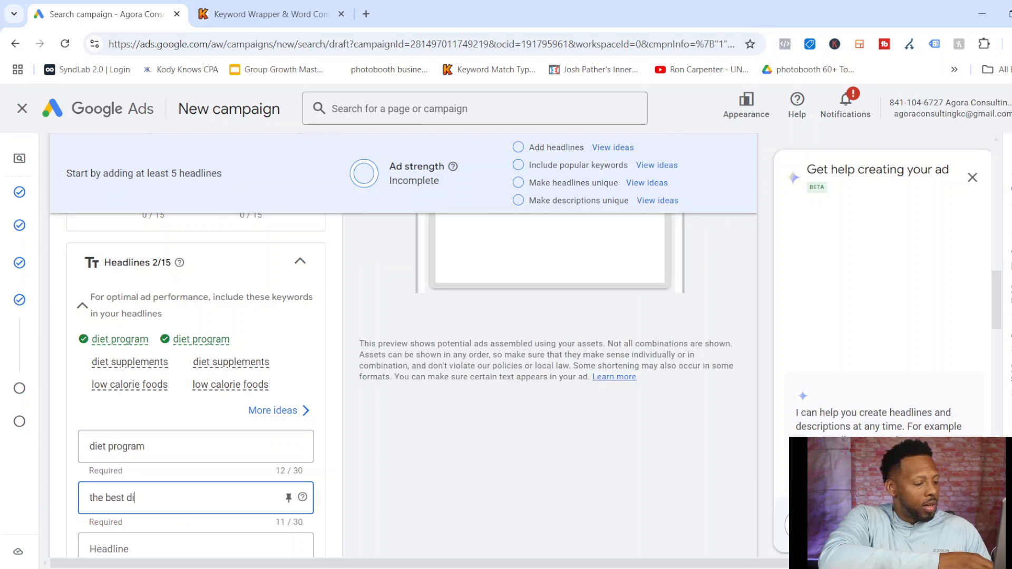
type("et program")
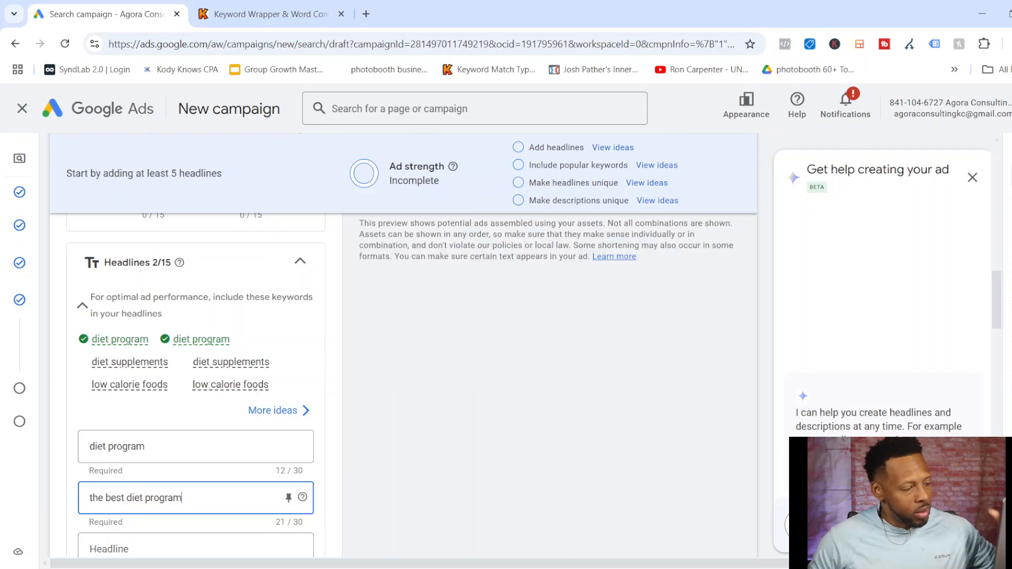
Step: Enter "Only 5 exercises for 15 days" as the ad's third headline, with a capital O
scroll(195, 384, "down", 2)
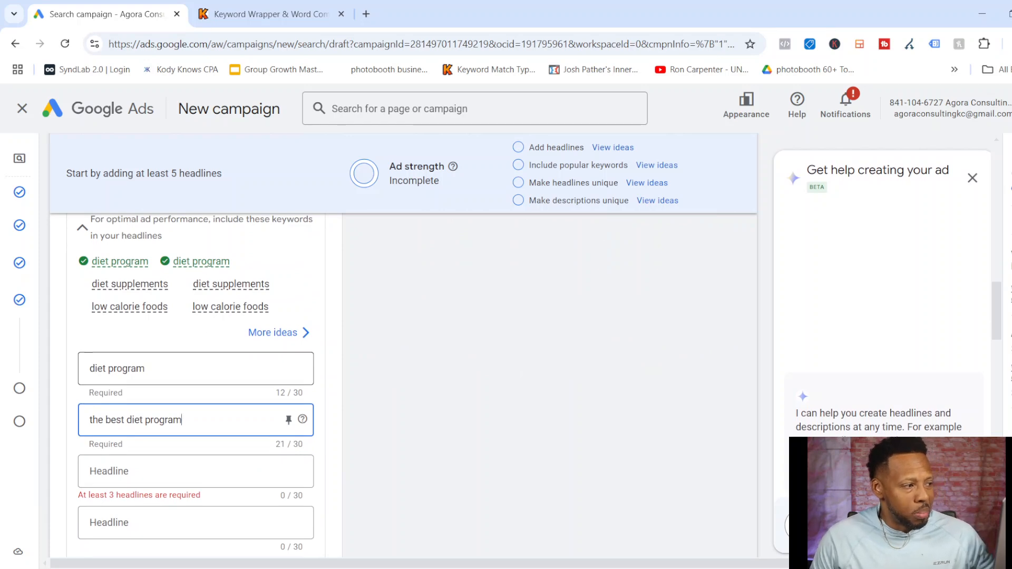
left_click(196, 471)
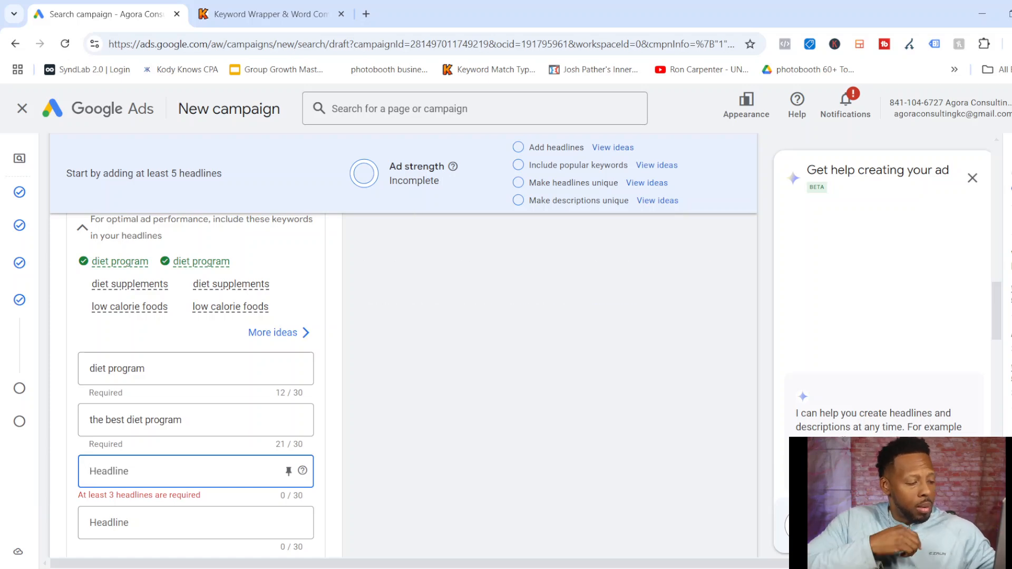
type("only")
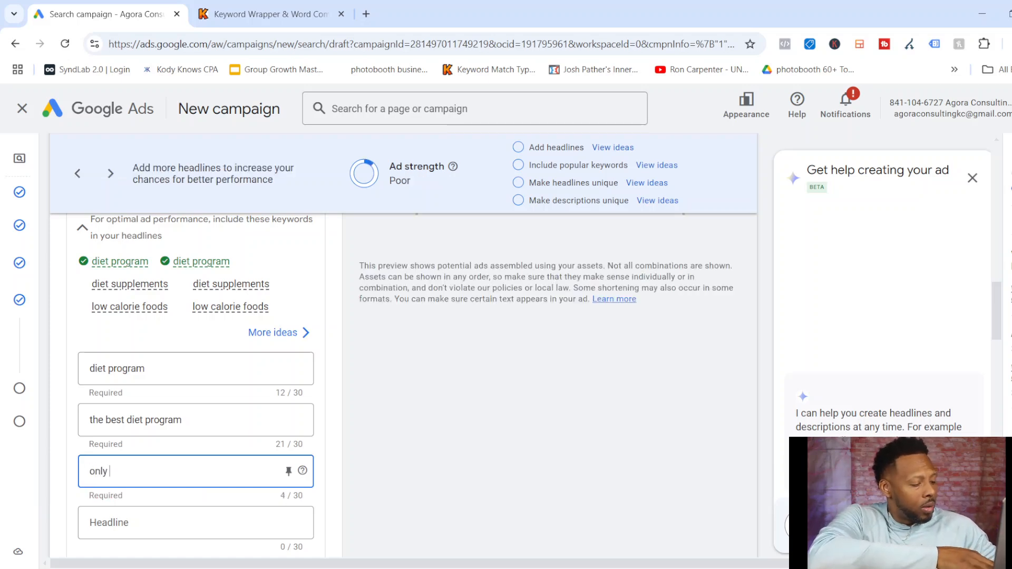
type(" 5 exerc")
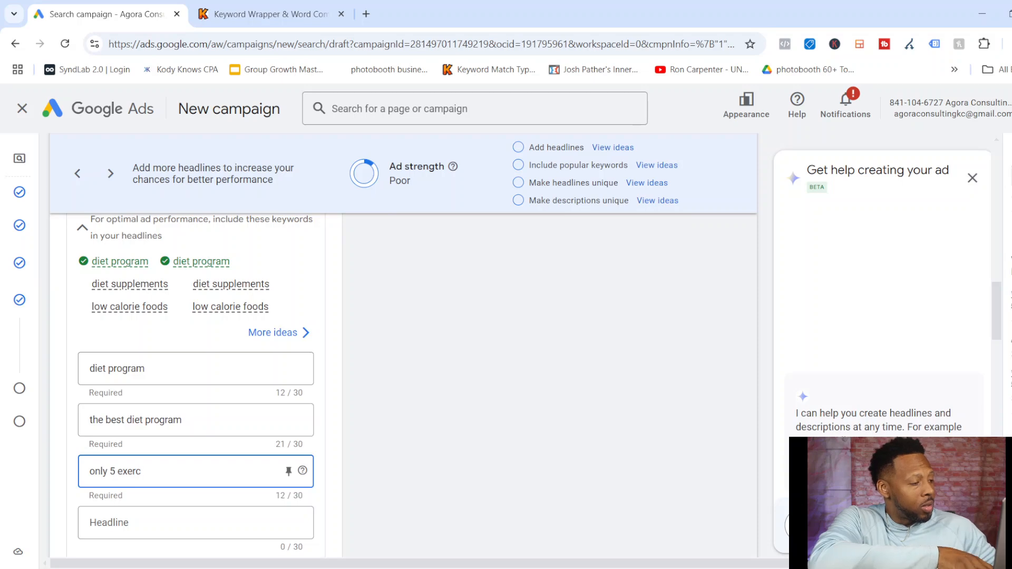
type("iises for 15 days")
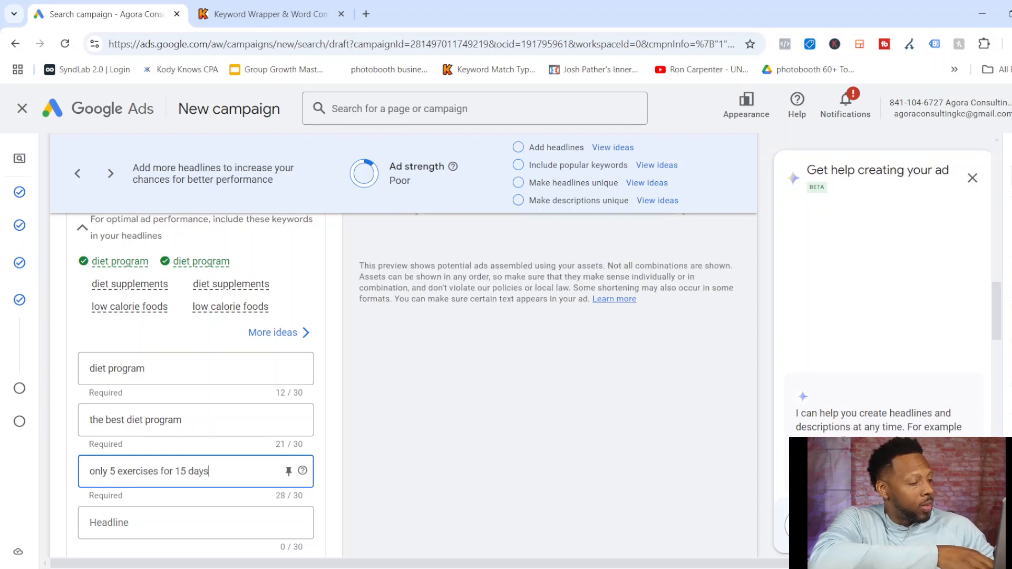
left_click(91, 472)
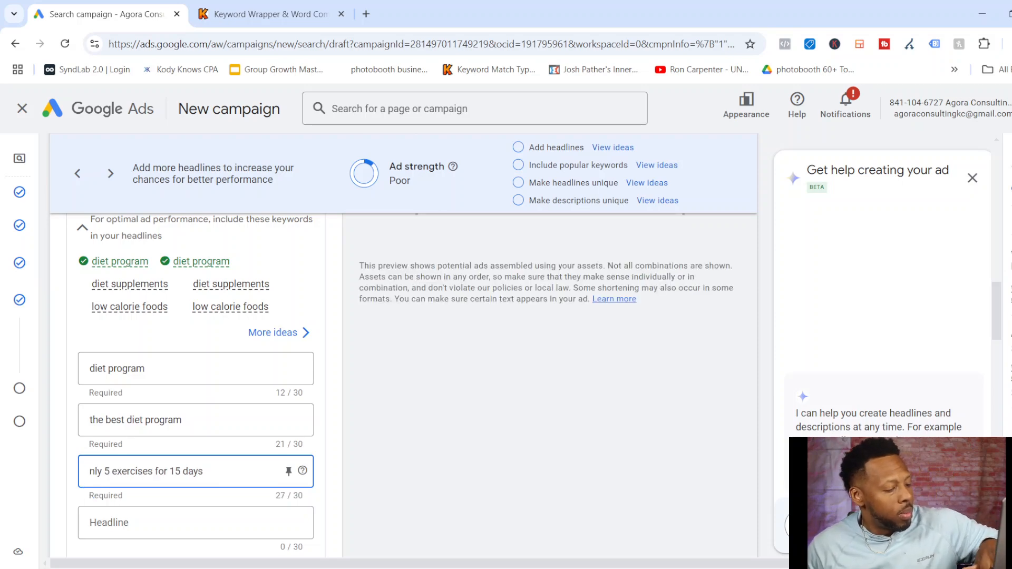
type("O")
key("Delete")
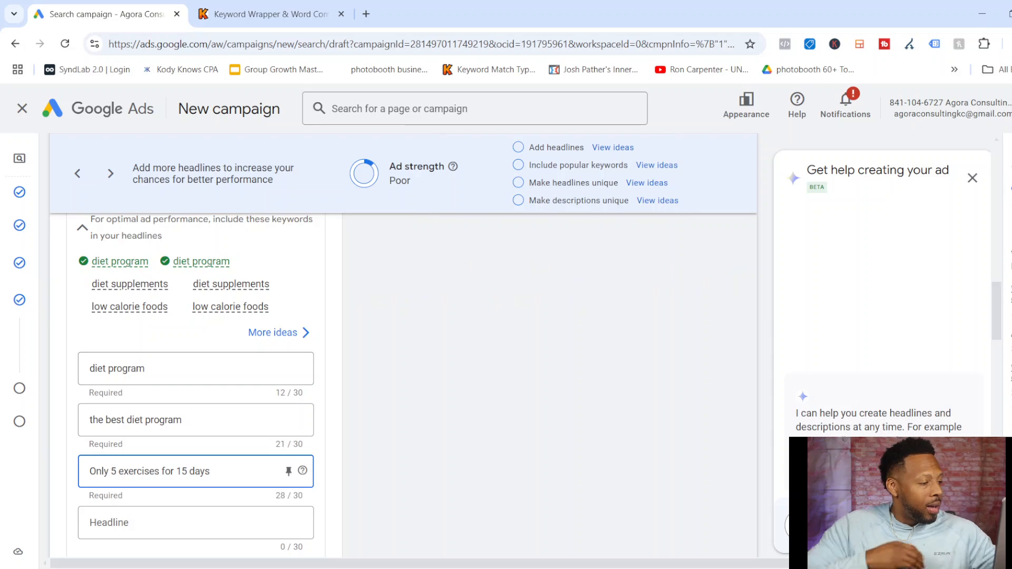
Step: Enter "Drink this tea fast results" as the ad's fourth headline, within the 30-character limit
left_click(195, 523)
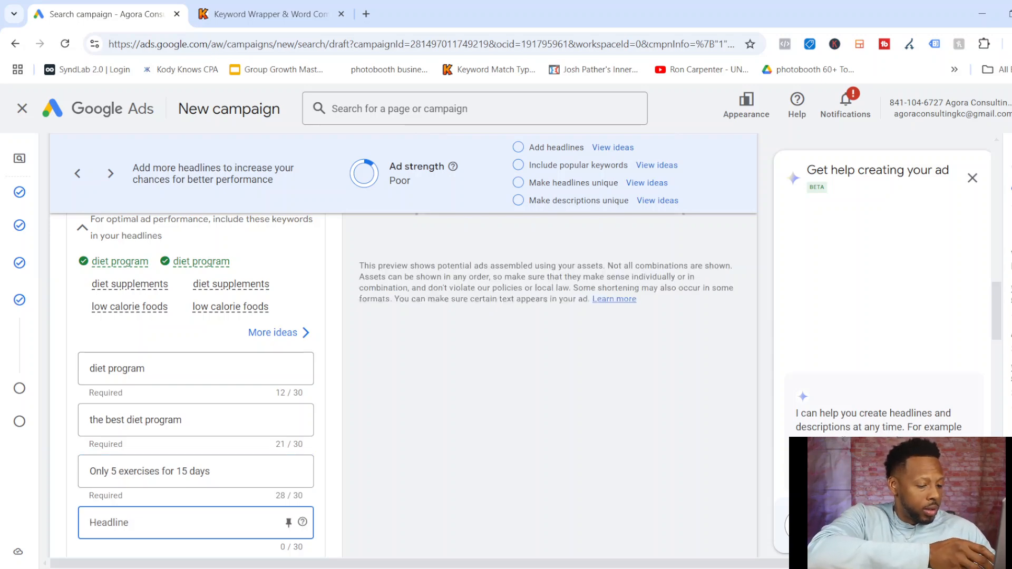
type("Drink this tea")
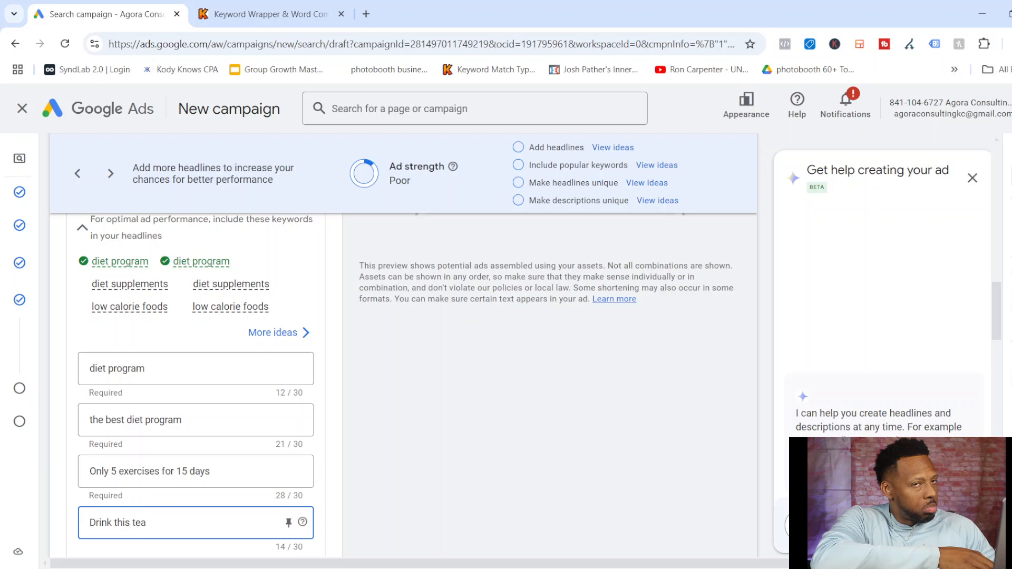
type(" for ")
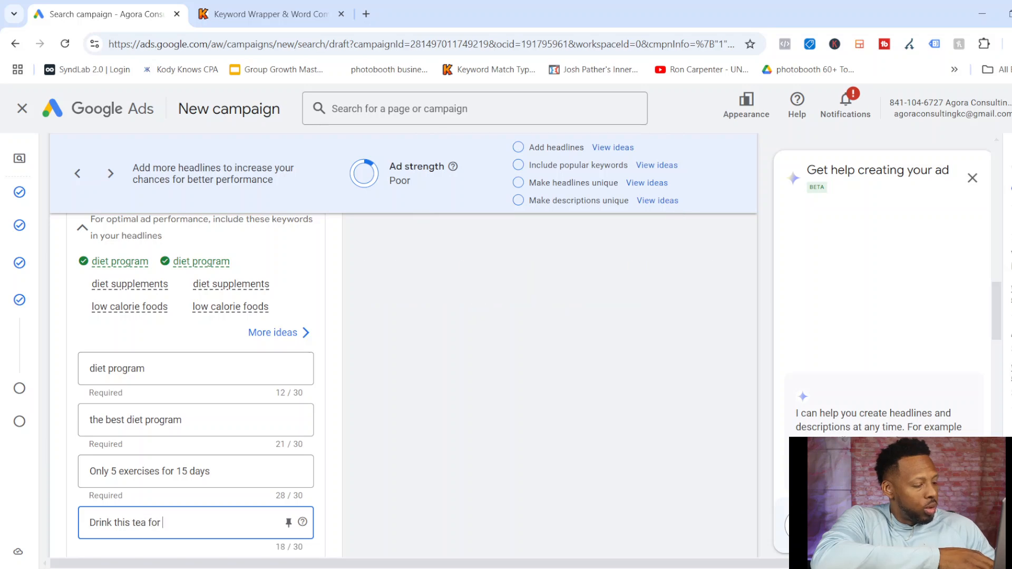
type("fast results")
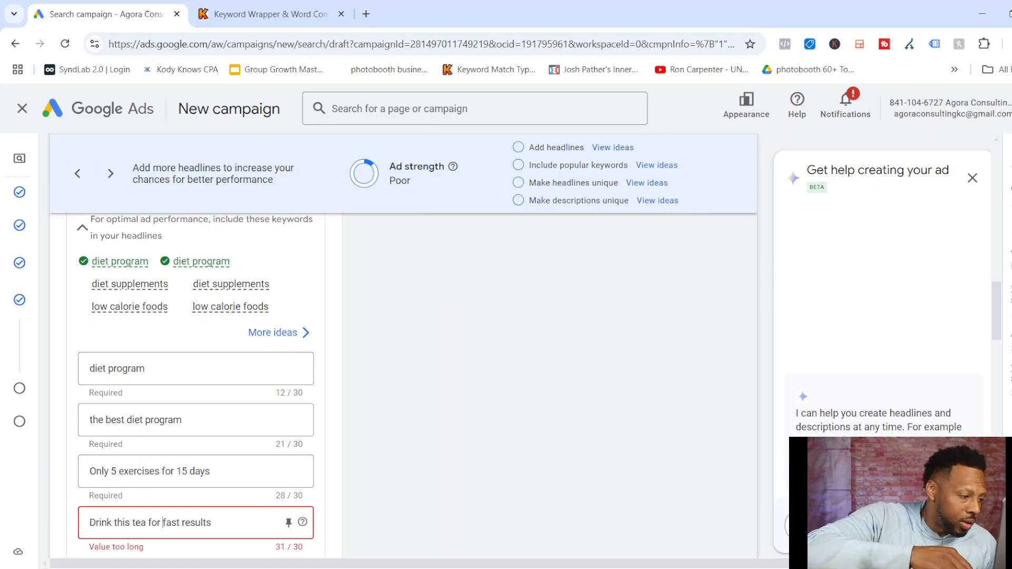
left_click(161, 523)
key("BackSpace")
key("BackSpace")
key("BackSpace")
key("BackSpace")
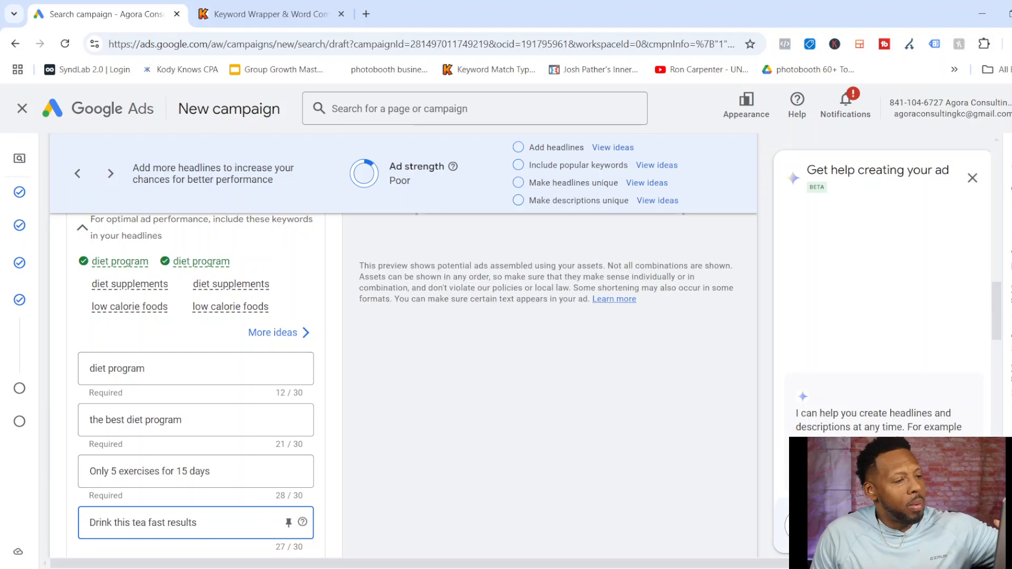
Step: Enter "15min video shows tea secret" as the ad's fifth headline
scroll(196, 385, "down", 3)
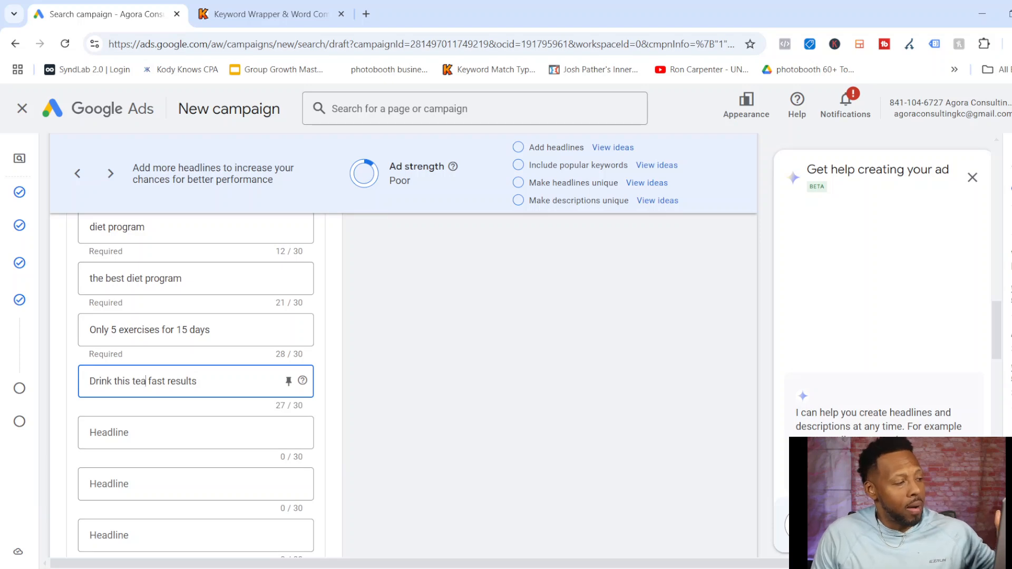
left_click(195, 433)
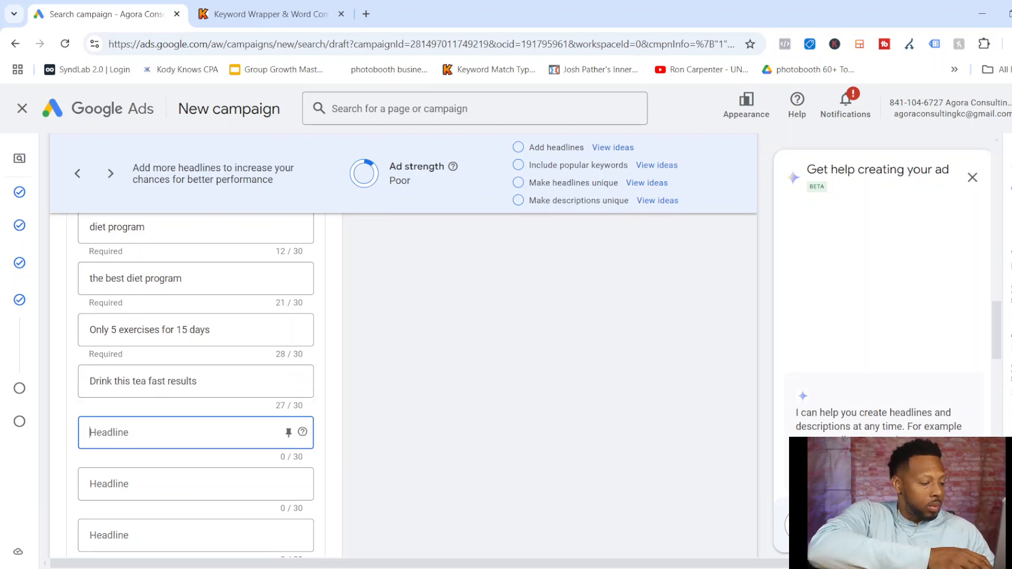
type("15min")
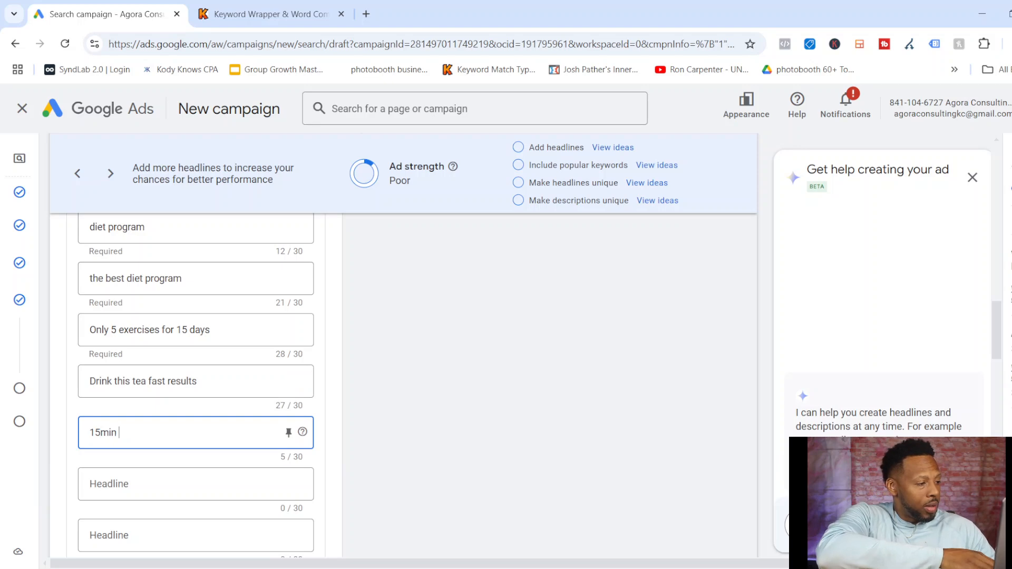
type(" video shows ")
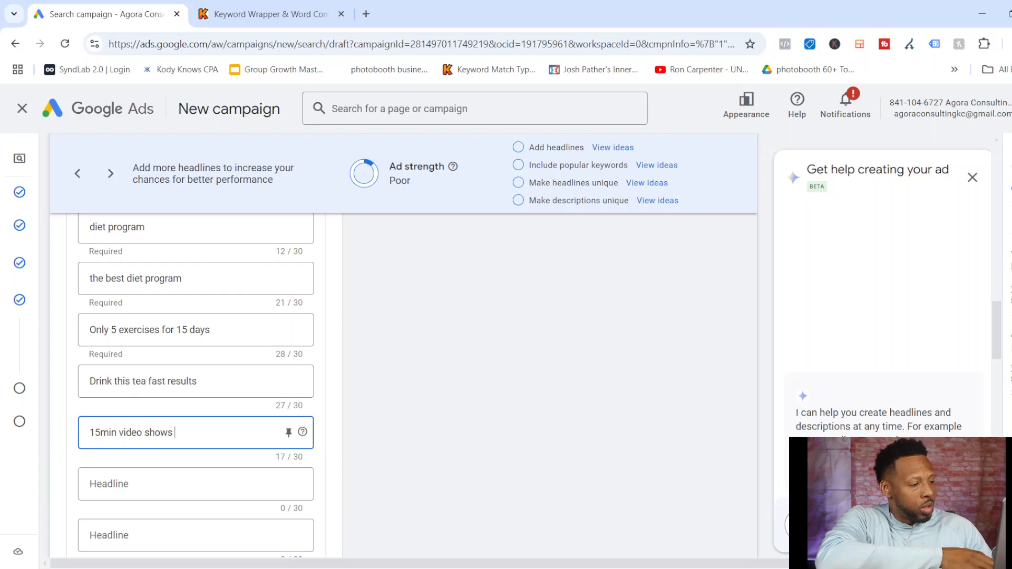
type(" tea se")
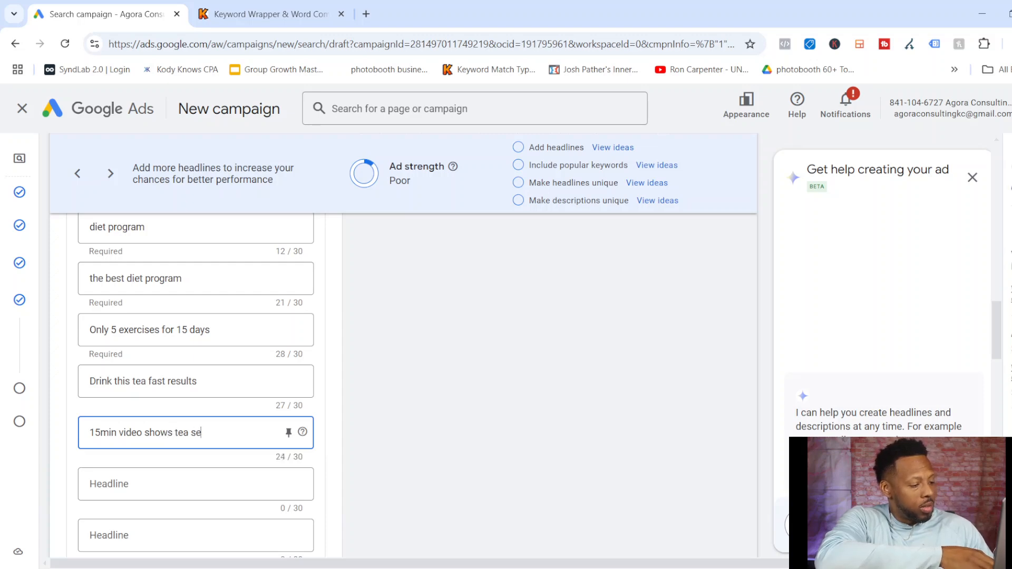
type("cret")
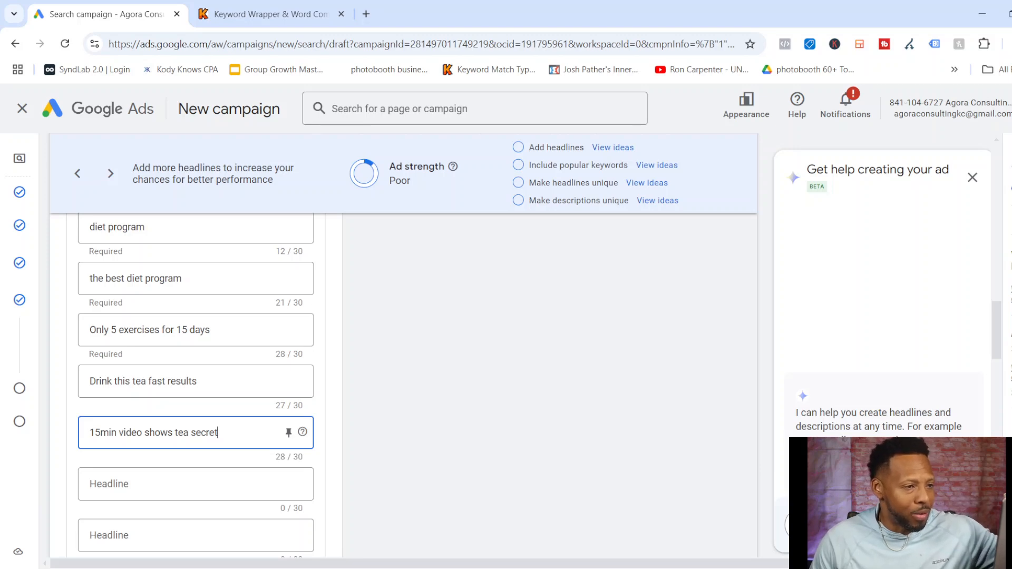
Step: Review the entered headlines and check how they combine in the ad's mobile preview
scroll(195, 369, "up", 4)
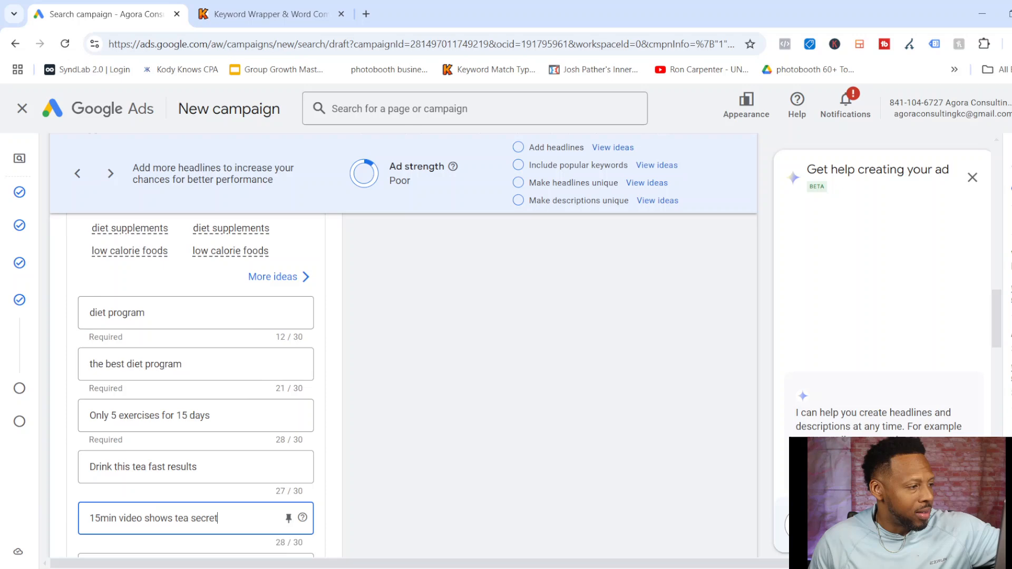
scroll(195, 369, "down", 2)
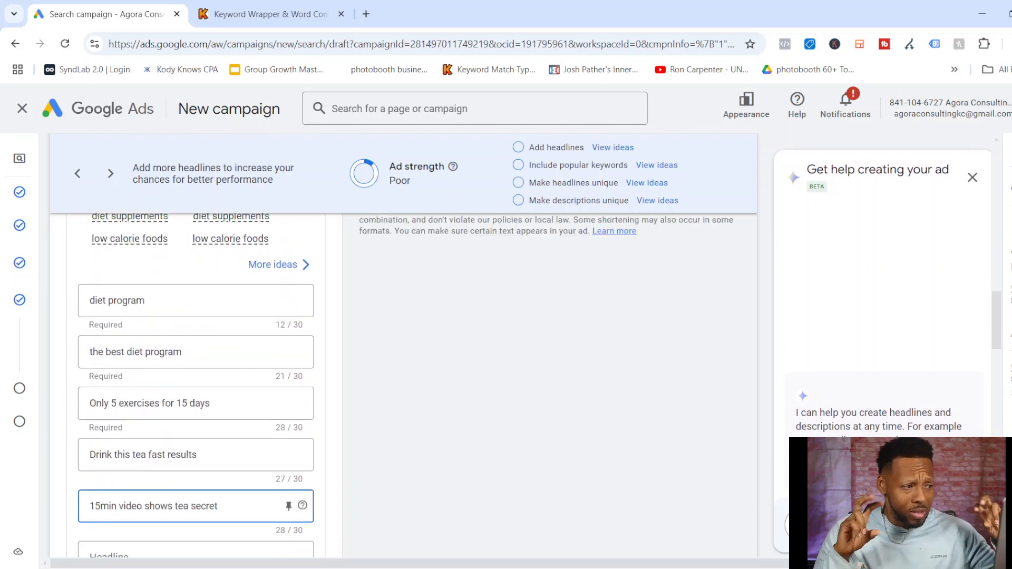
scroll(195, 384, "down", 4)
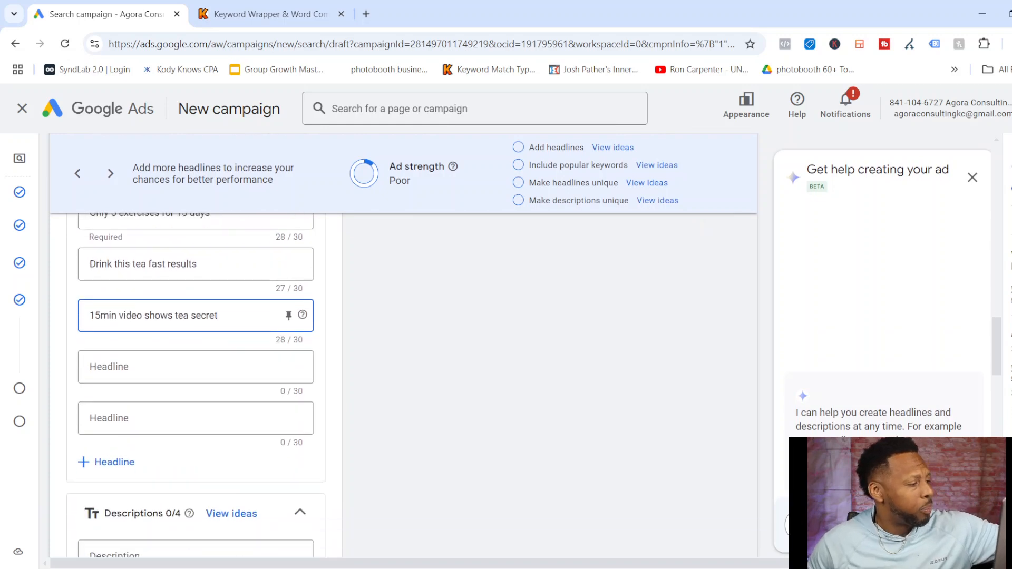
scroll(195, 385, "down", 1)
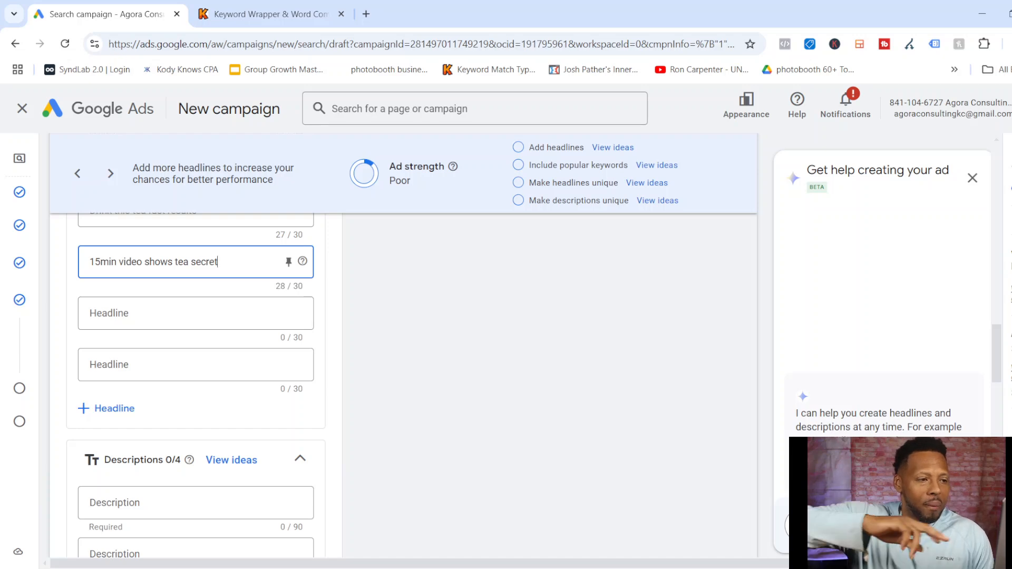
scroll(195, 369, "up", 4)
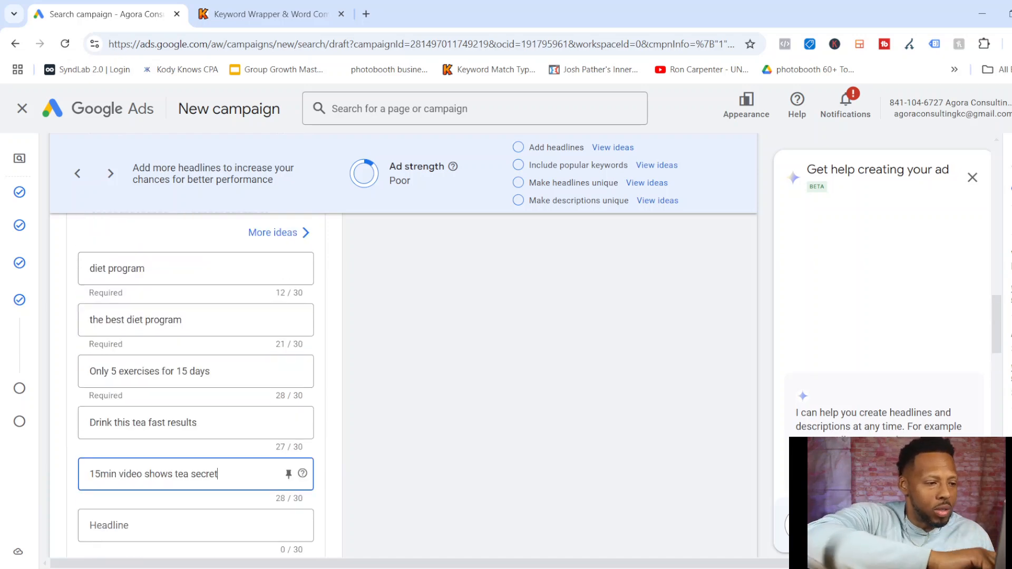
scroll(195, 369, "up", 10)
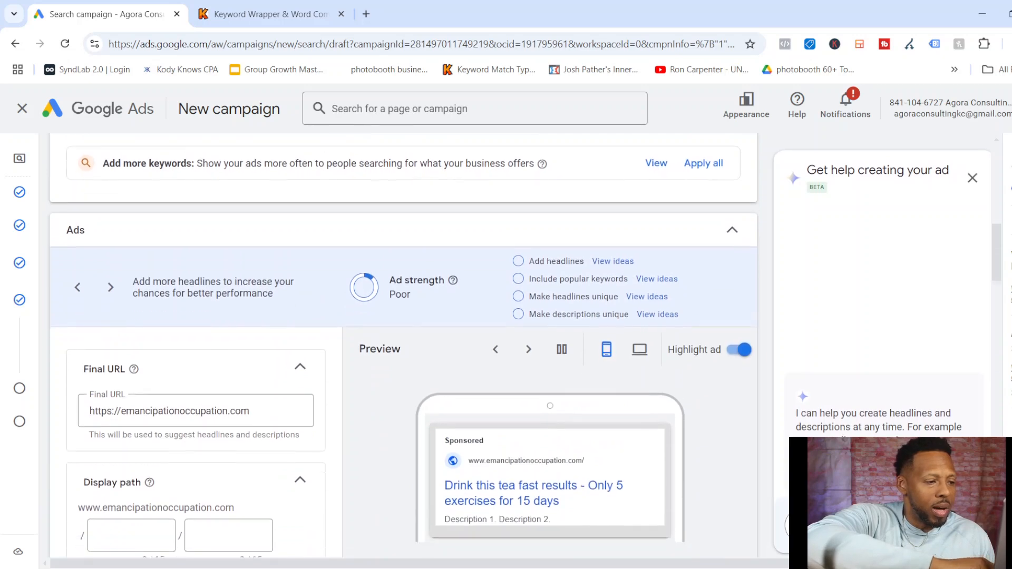
scroll(195, 369, "down", 1)
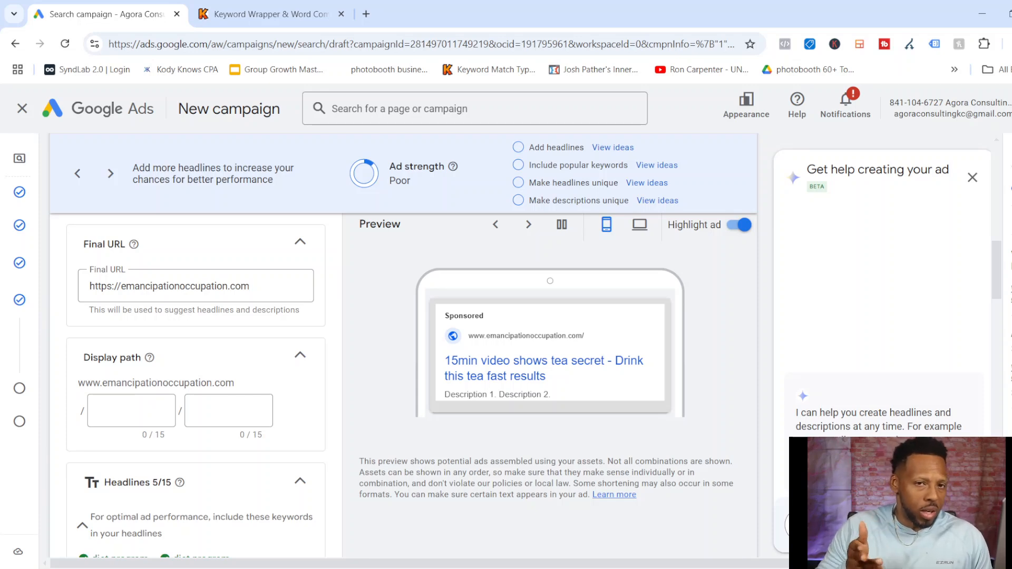
Step: Enter "This is the best product for weight loss, not in stores" as the ad's first description
scroll(195, 369, "down", 15)
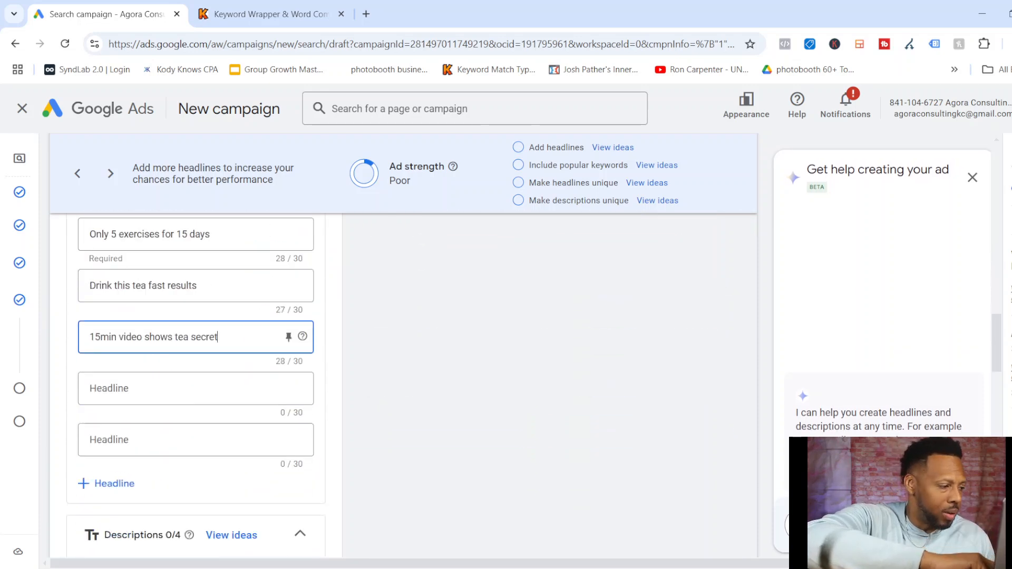
left_click(196, 284)
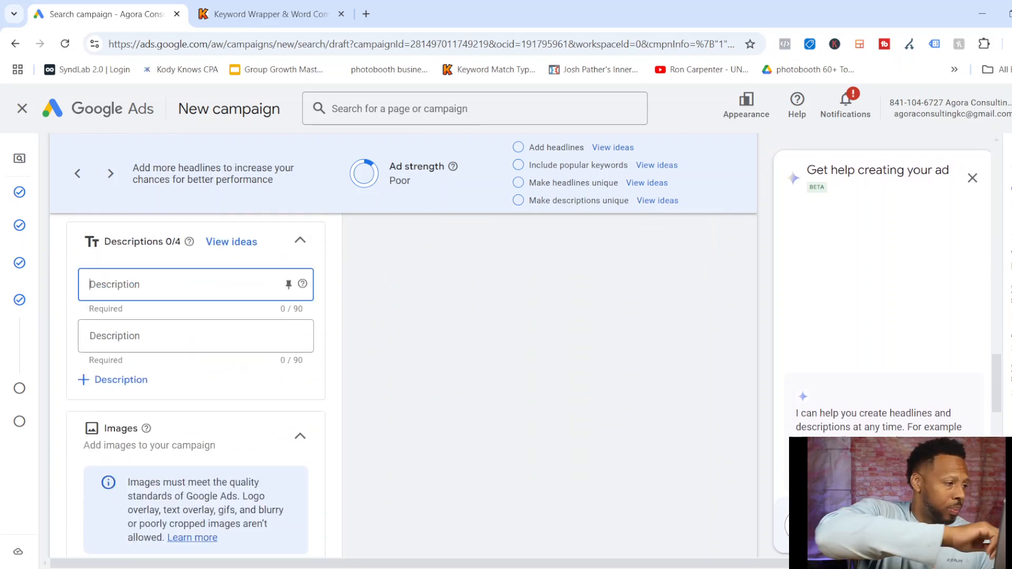
type("This is ")
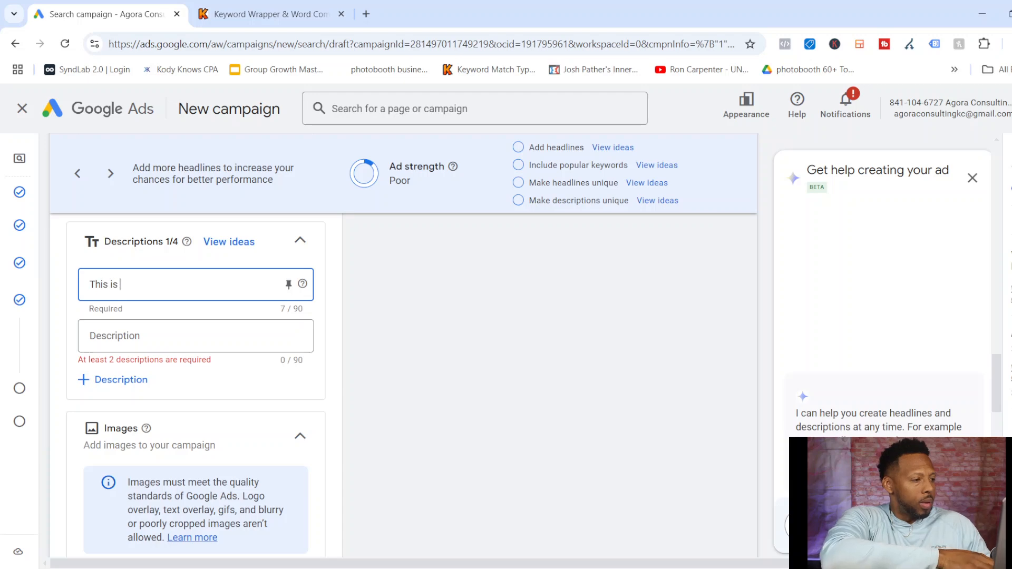
type("the best produc")
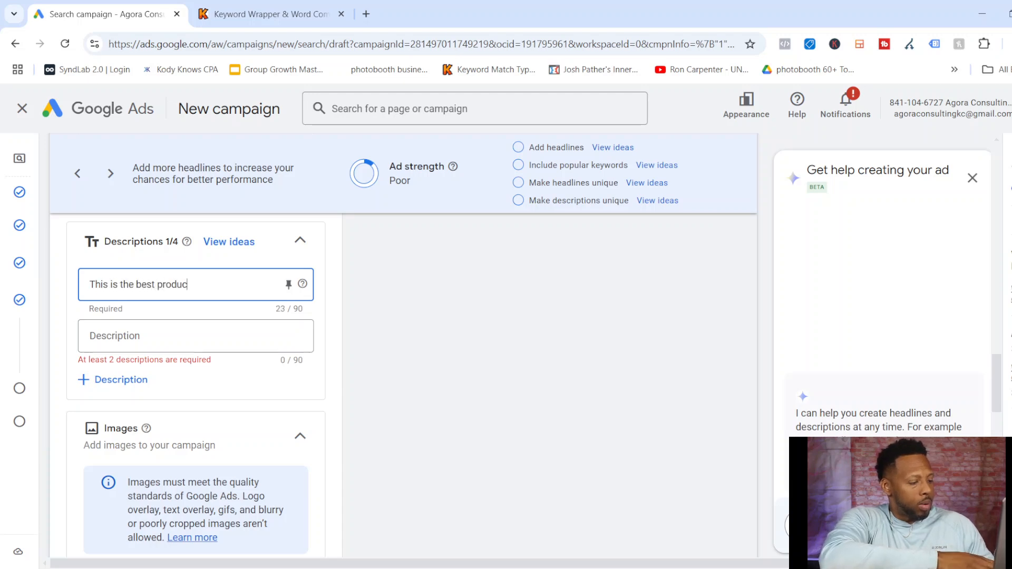
type("t for weight ")
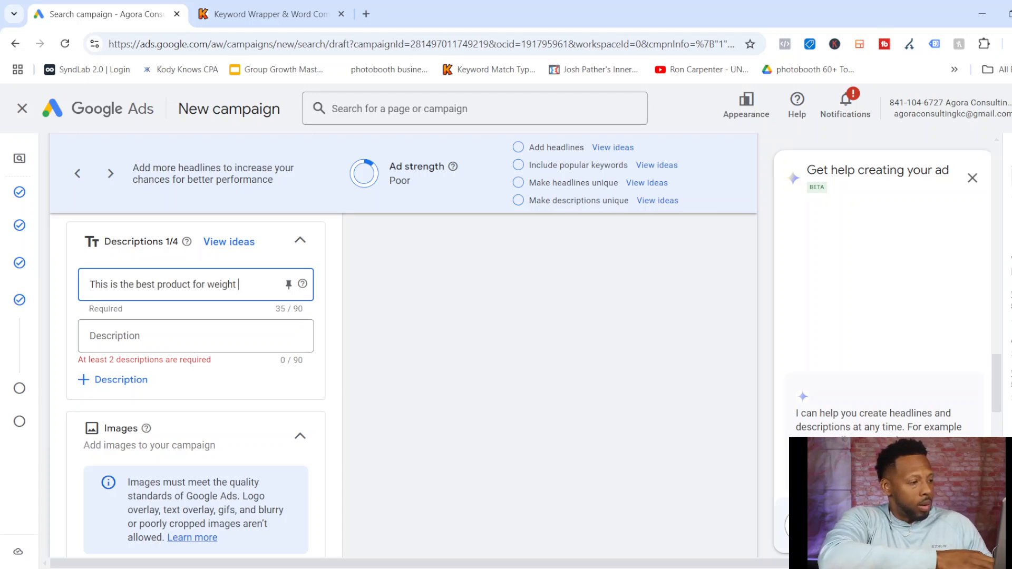
type("loss no")
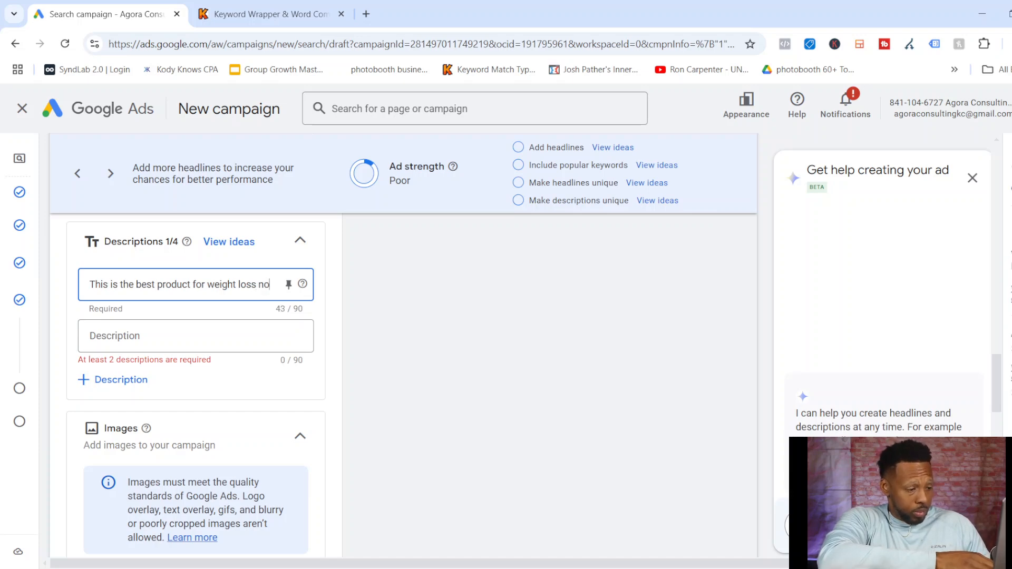
key("BackSpace")
key("BackSpace")
key("BackSpace")
type(", not in stor")
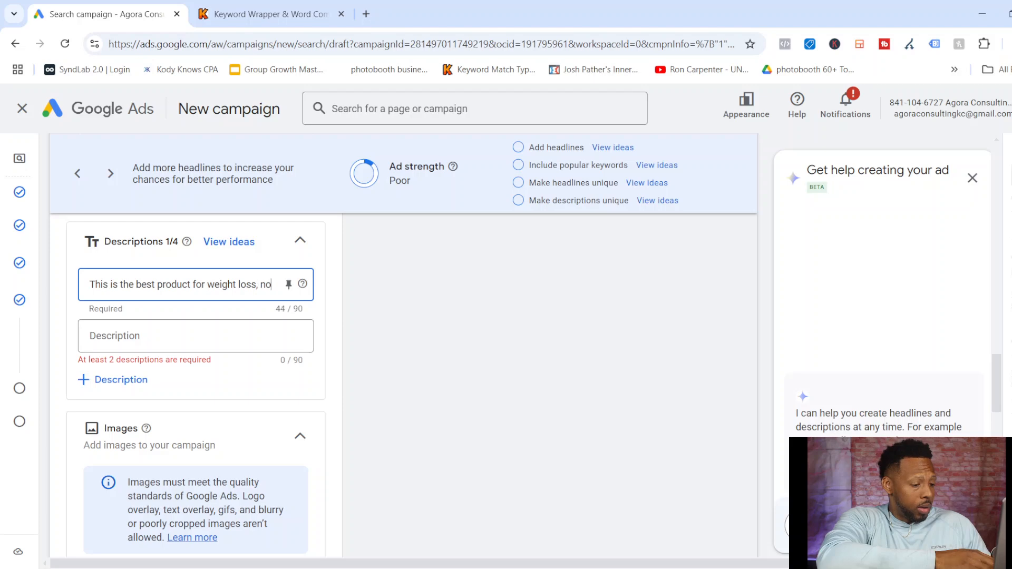
type("stores")
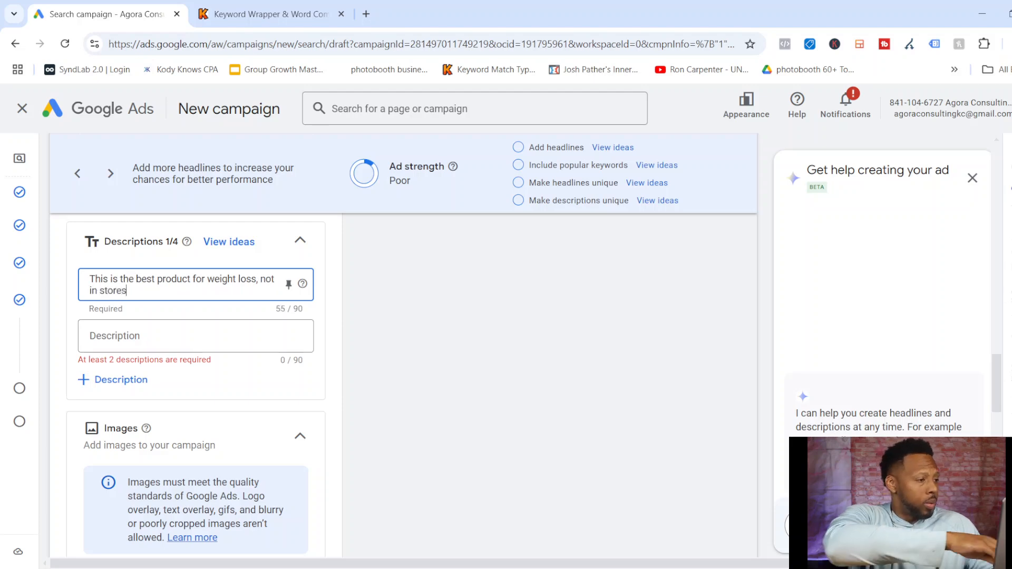
Step: Enter "Huge discount with this video to not be found anywhere else" as the ad's second description
left_click(196, 336)
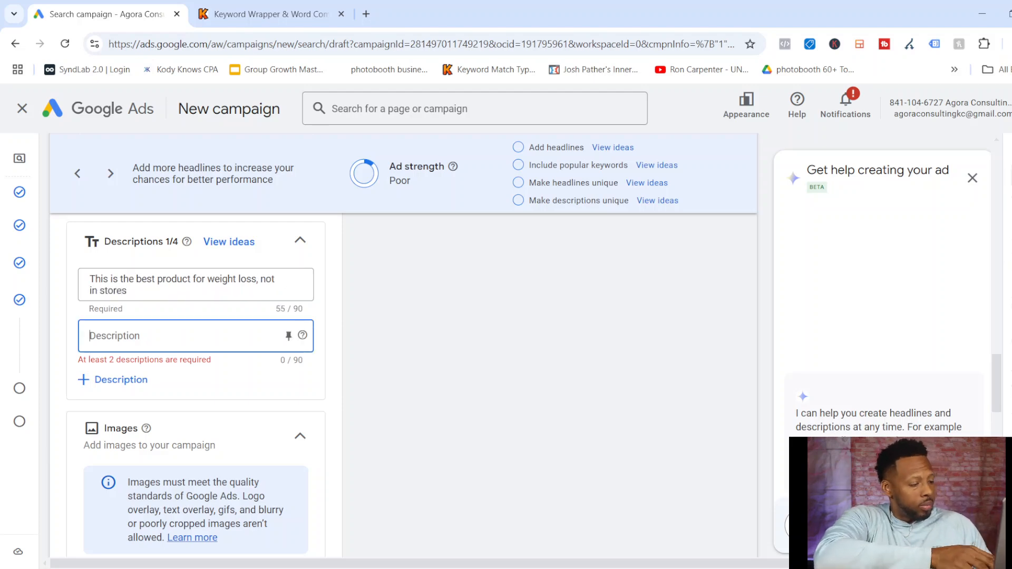
type("Huge di")
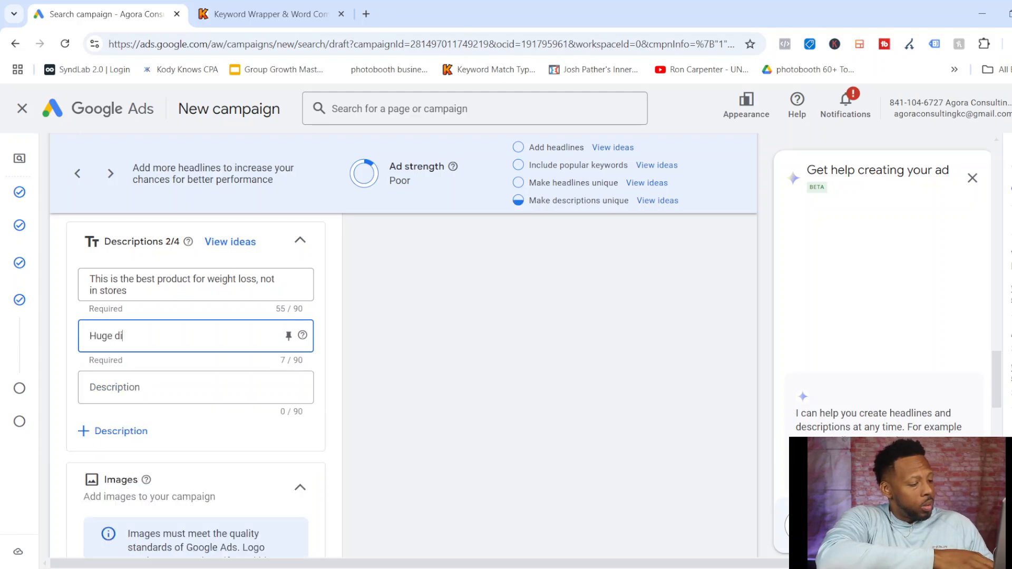
type("scount")
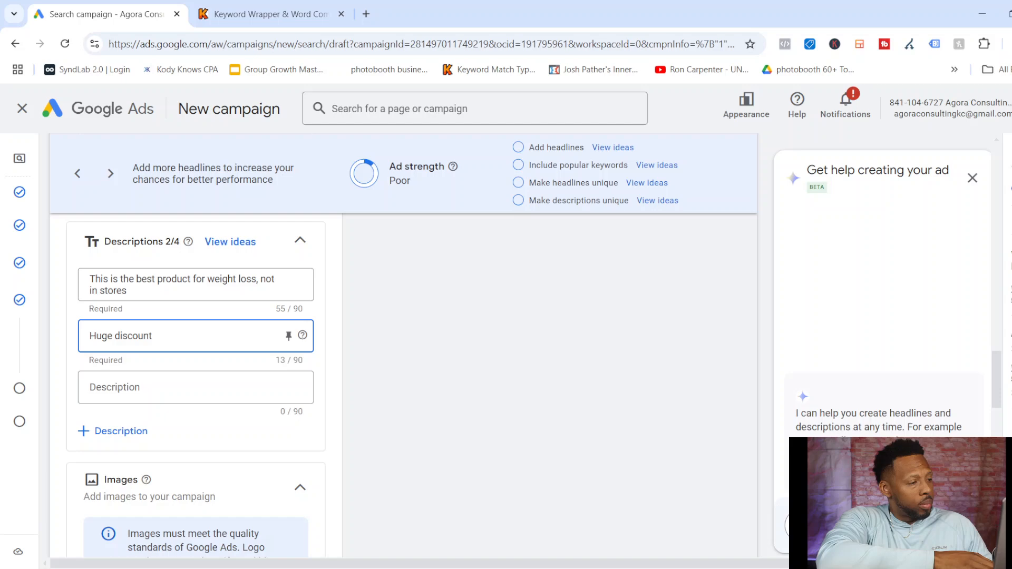
type(" with this ")
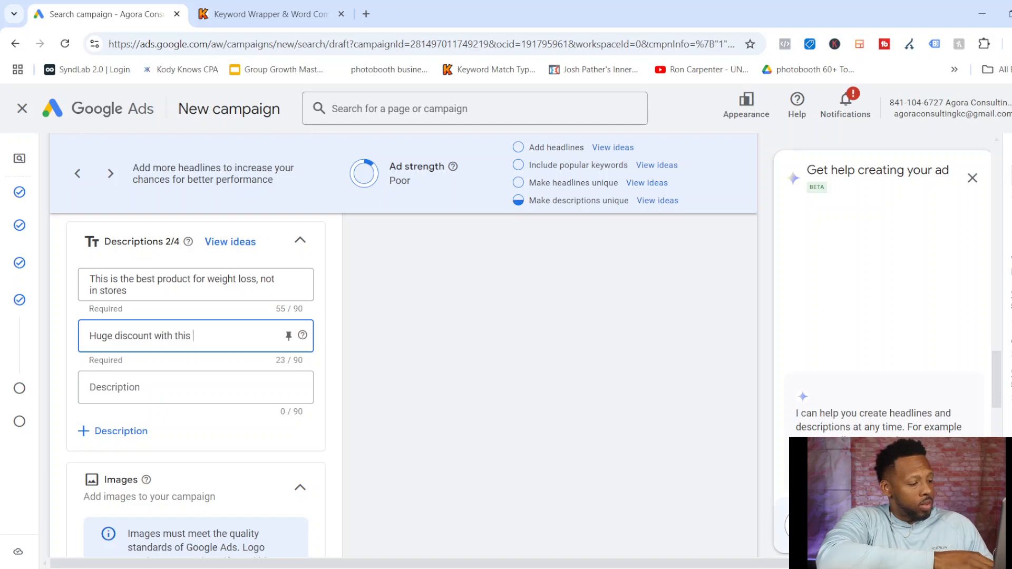
type("video")
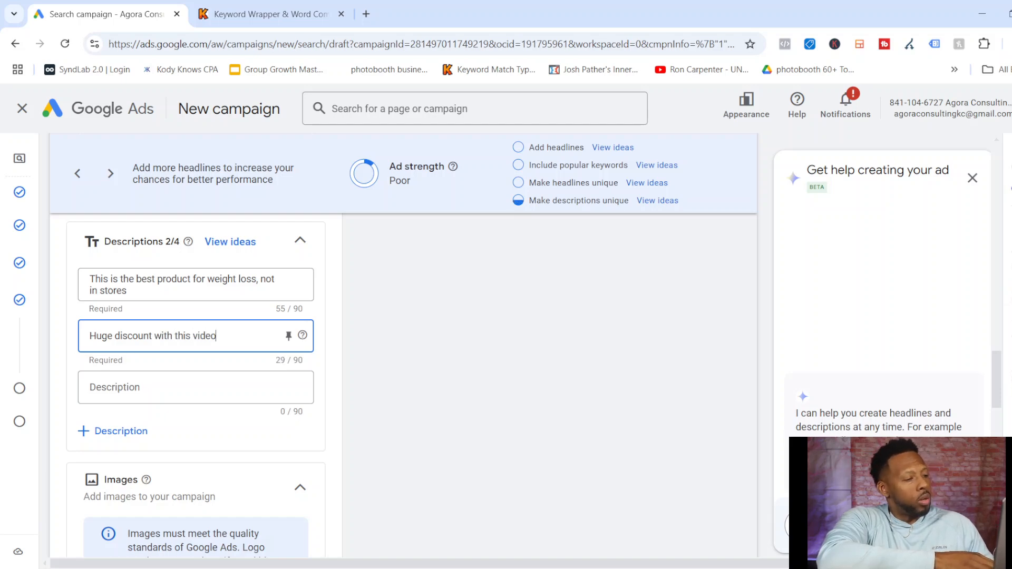
type(" to not be ")
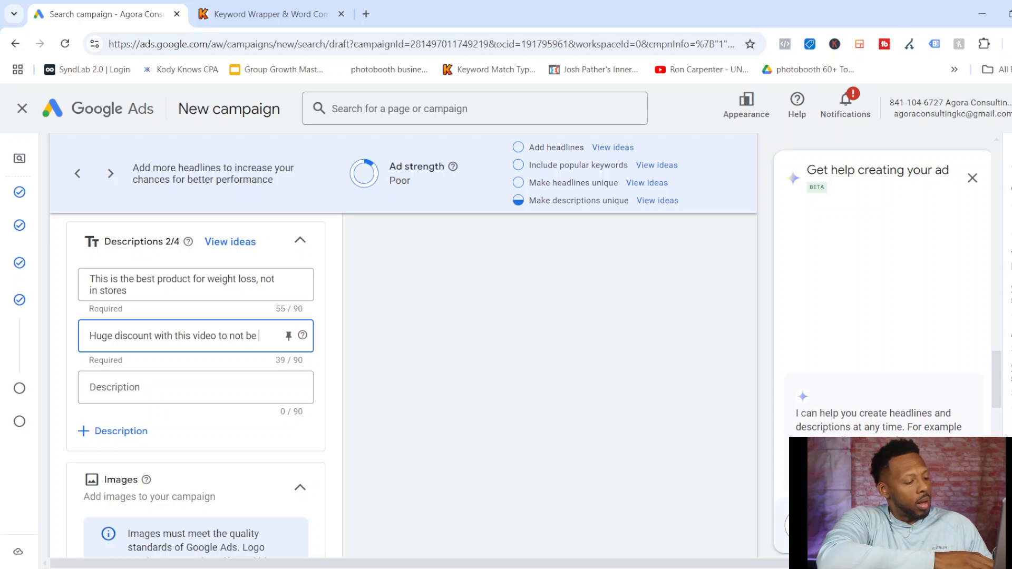
type("found anywhere else")
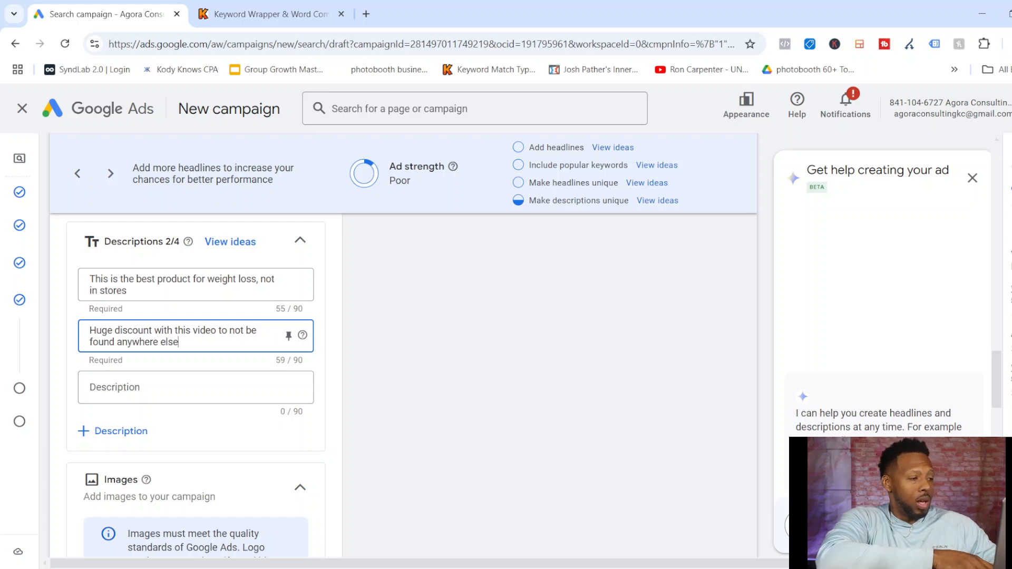
Step: Enter "Watch the video for this ancient tea hack that skips workouts for 6 weeks" as the ad's third description
left_click(196, 387)
type("Wat")
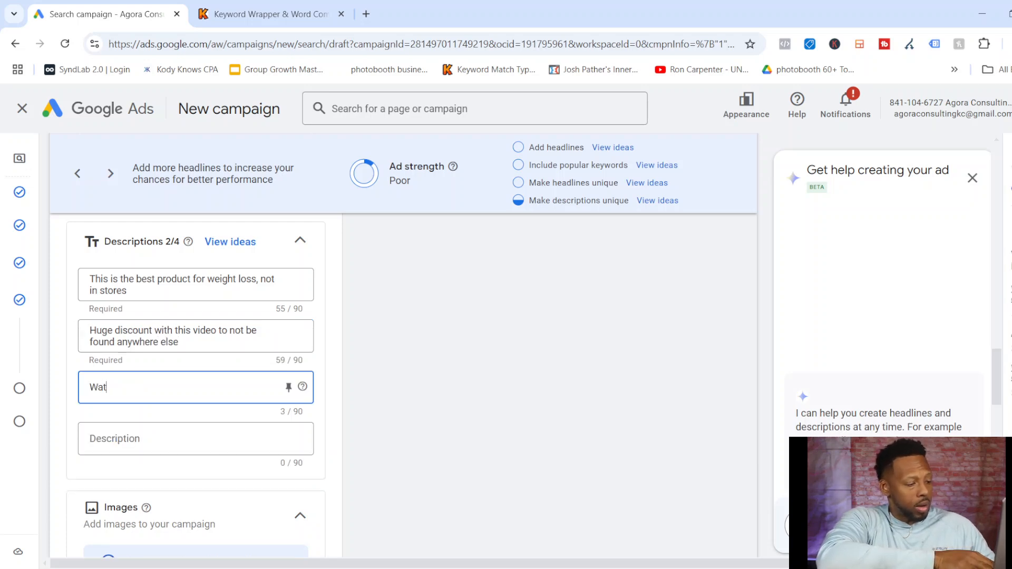
type("ch the video ")
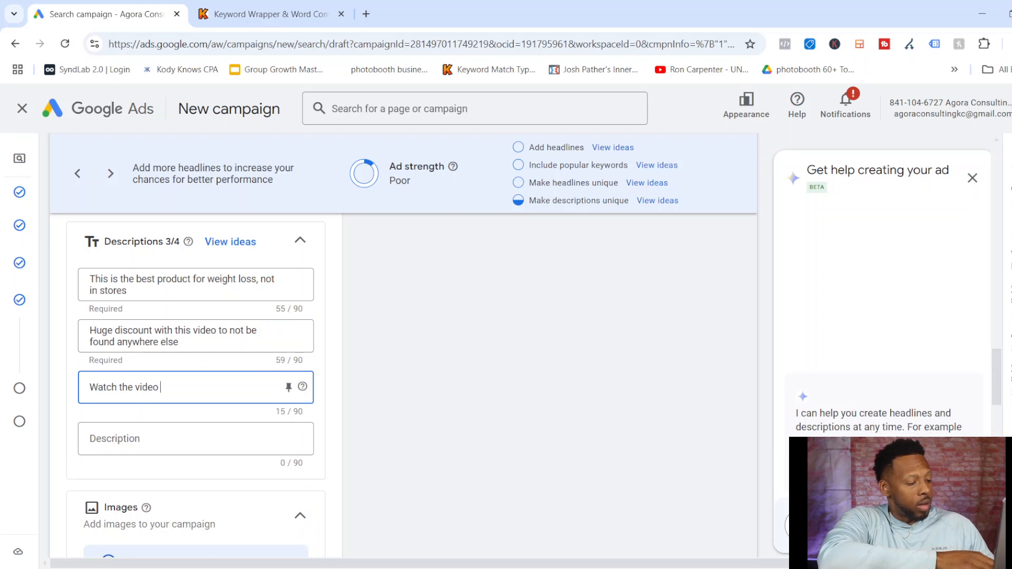
type("for this ")
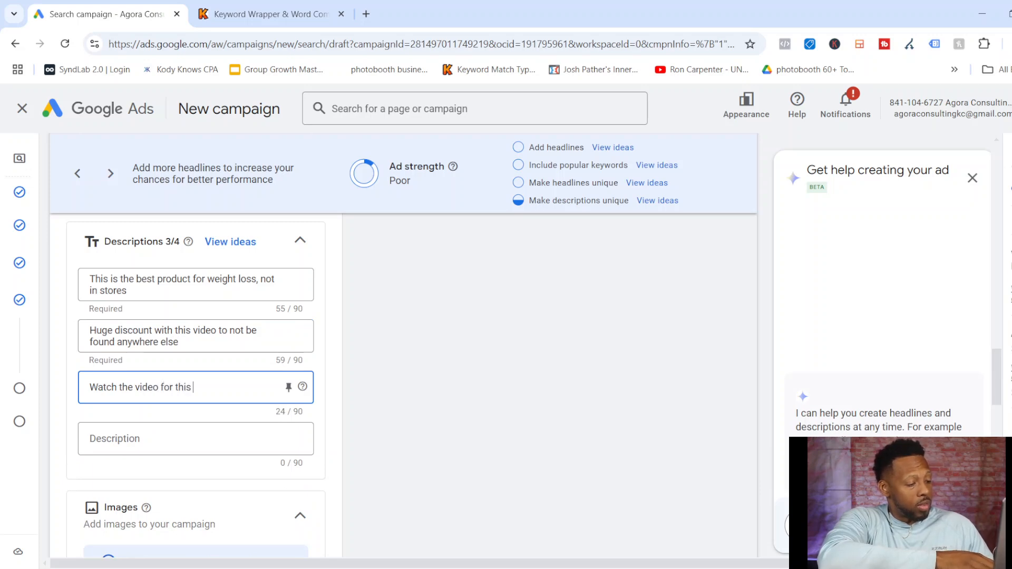
type("ancient ")
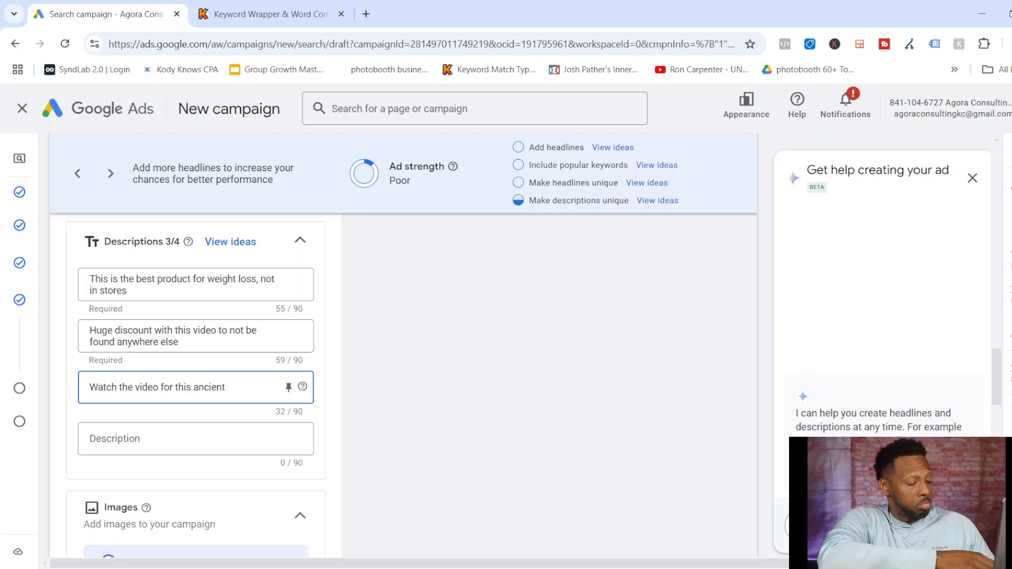
type("tea")
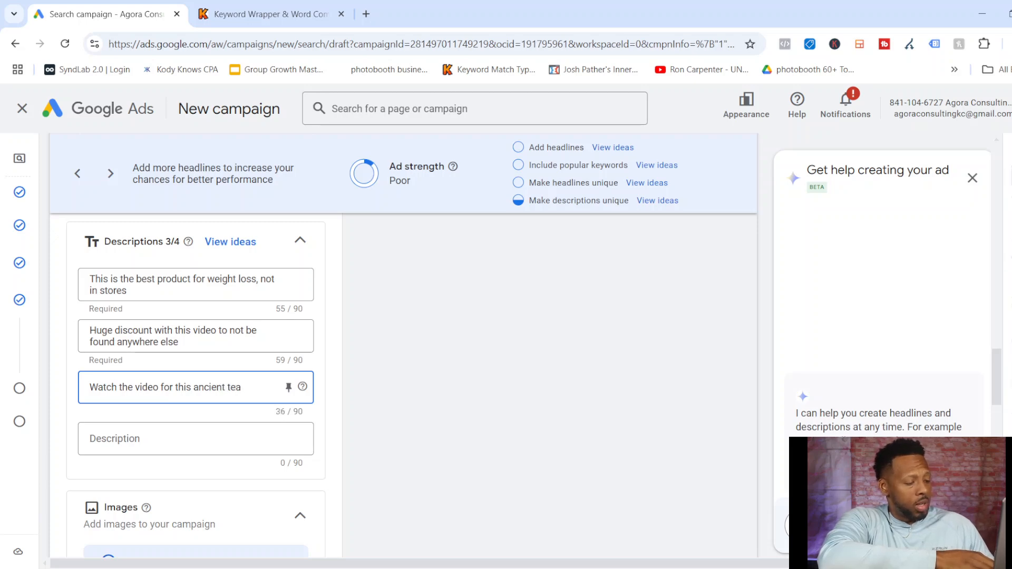
type(" hack th")
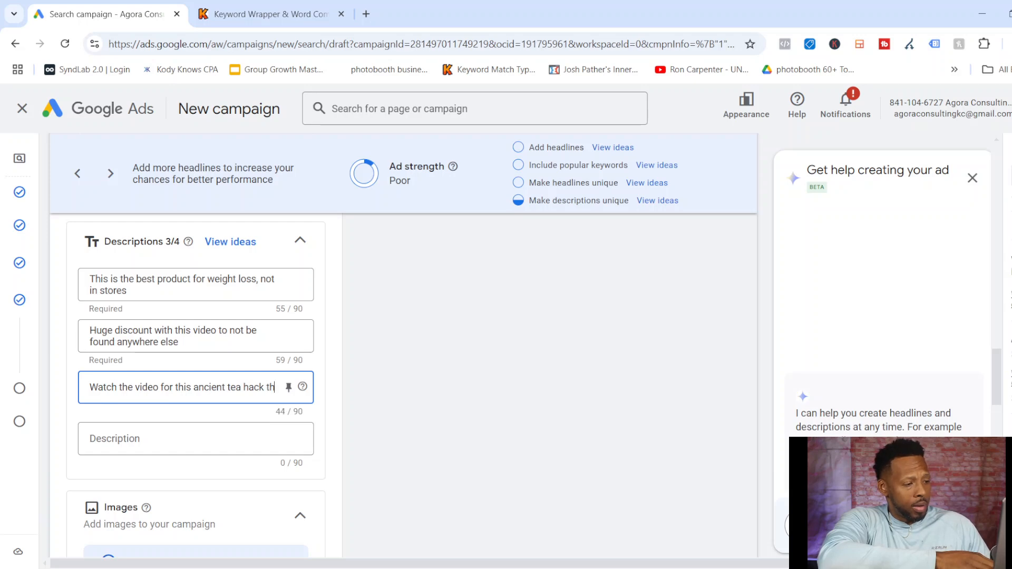
type("at skips")
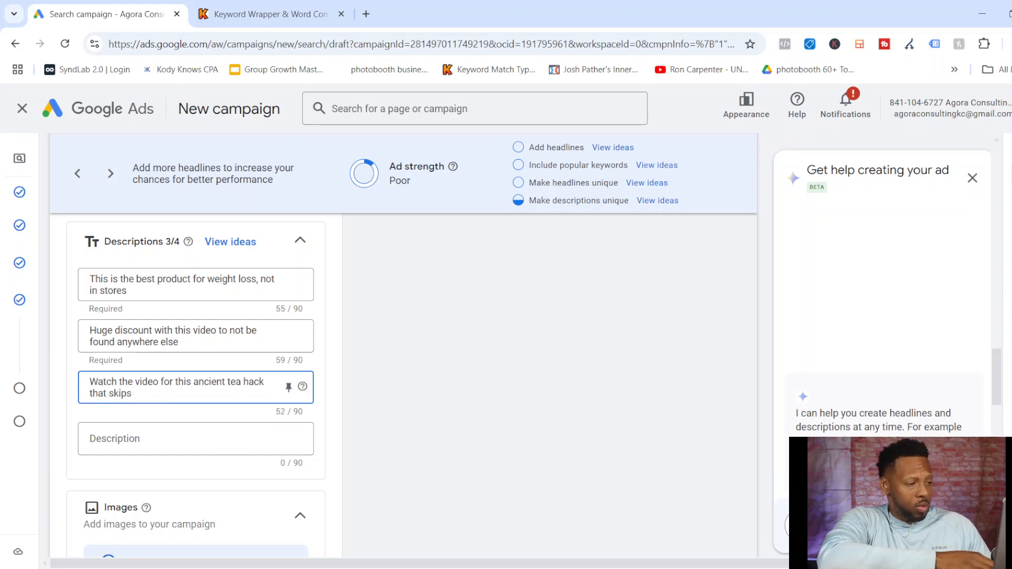
type(" wo")
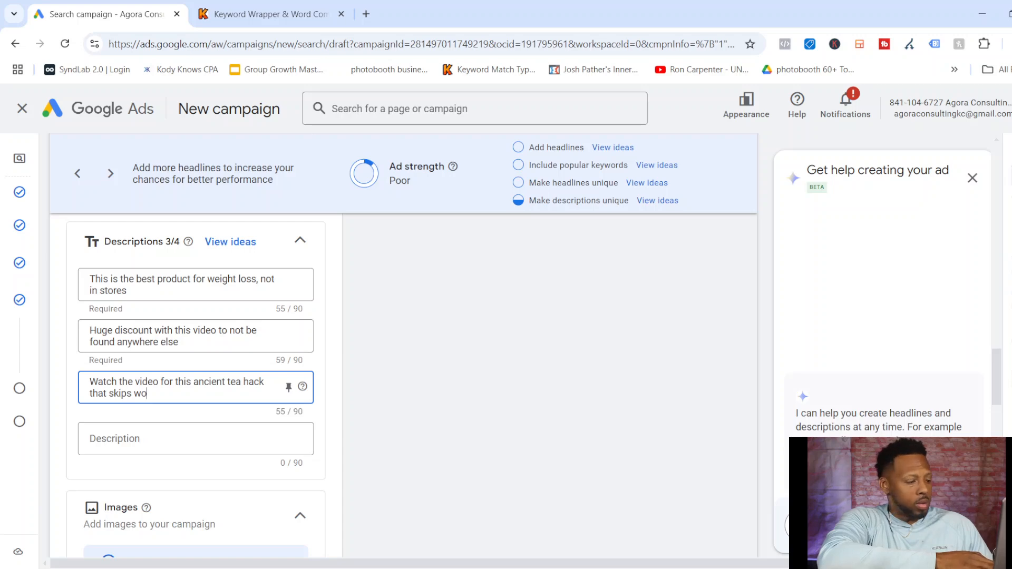
type("rkouts for ")
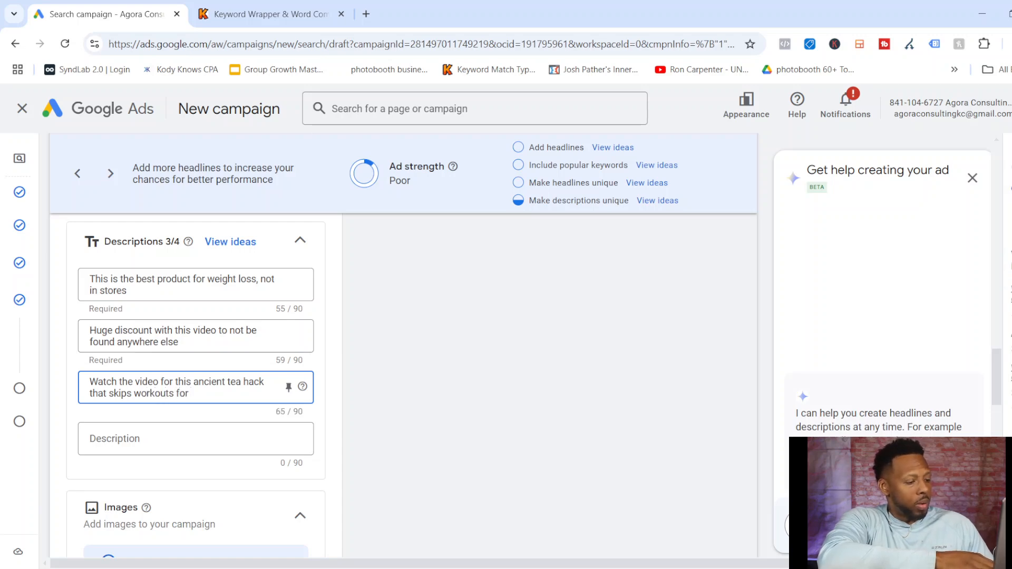
type("6 weeks")
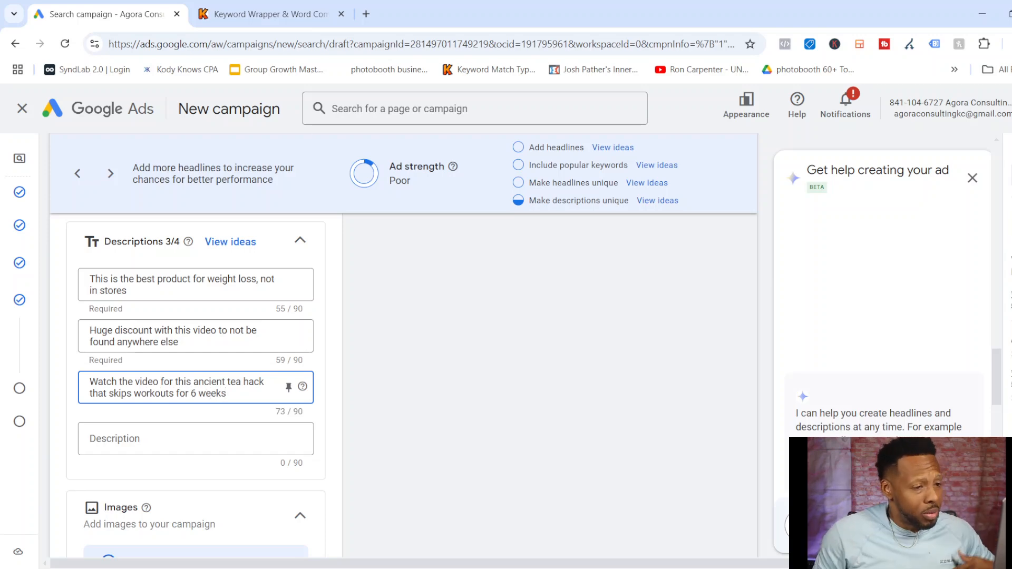
Step: Check the ad preview and pin the headline "Only 5 exercises for 15 days" to show only in position 1
scroll(196, 384, "up", 10)
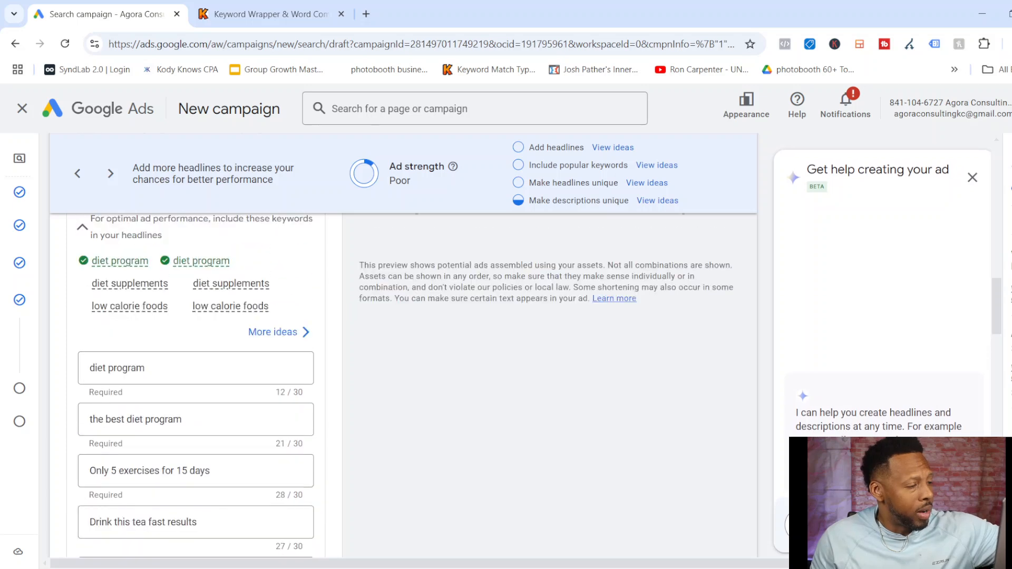
scroll(196, 384, "up", 3)
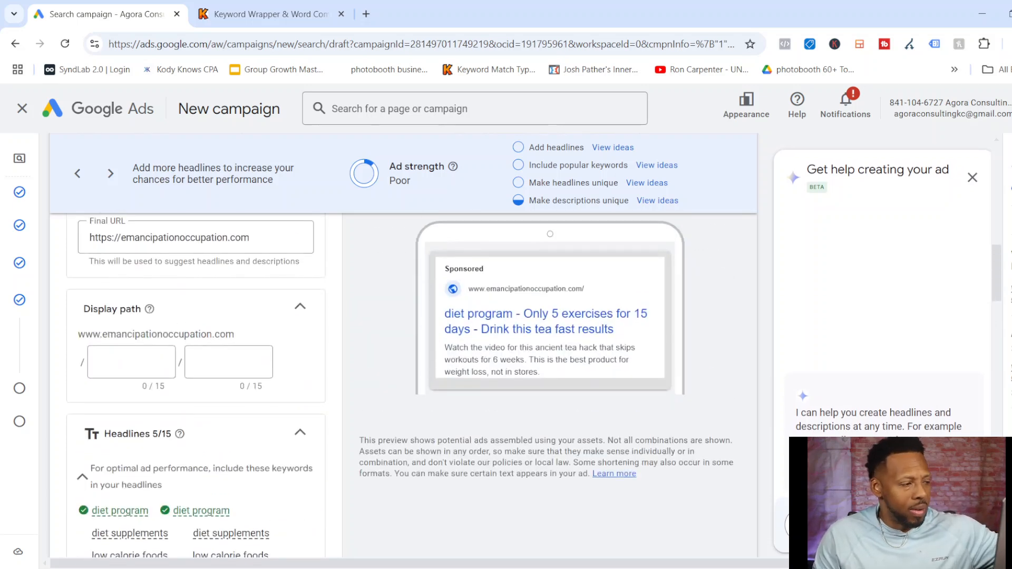
scroll(197, 385, "down", 5)
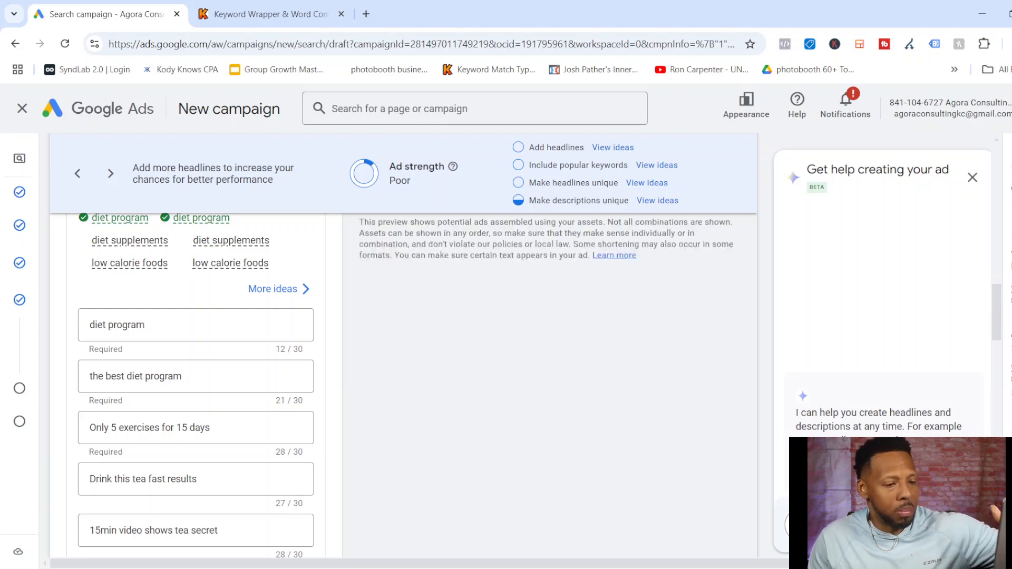
scroll(197, 385, "down", 1)
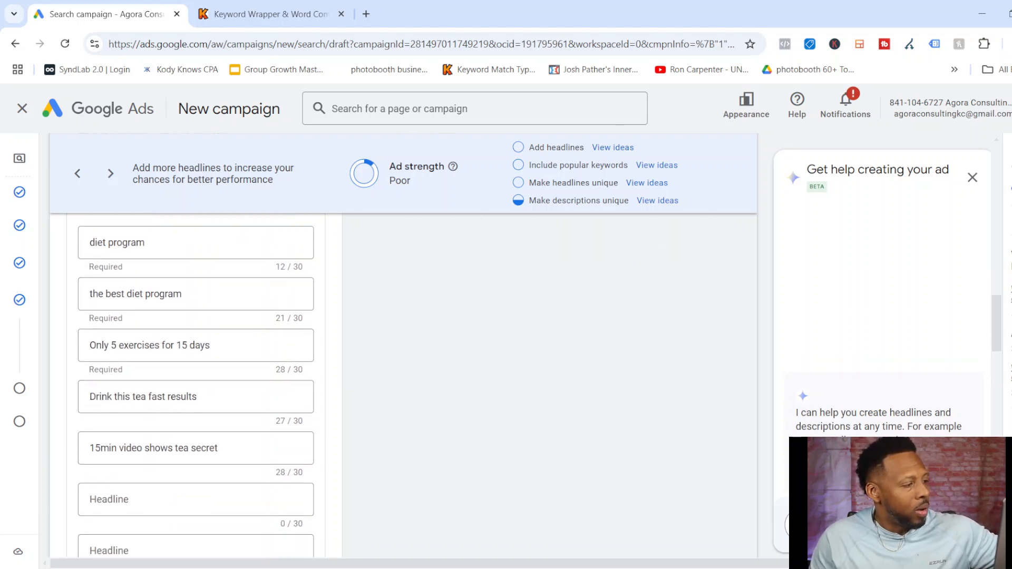
left_click(195, 346)
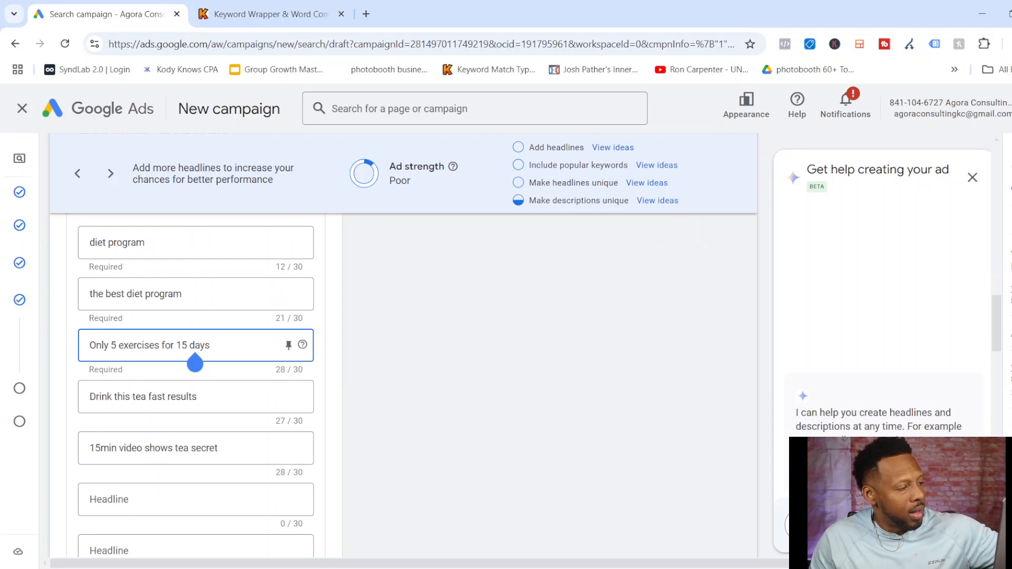
left_click(289, 346)
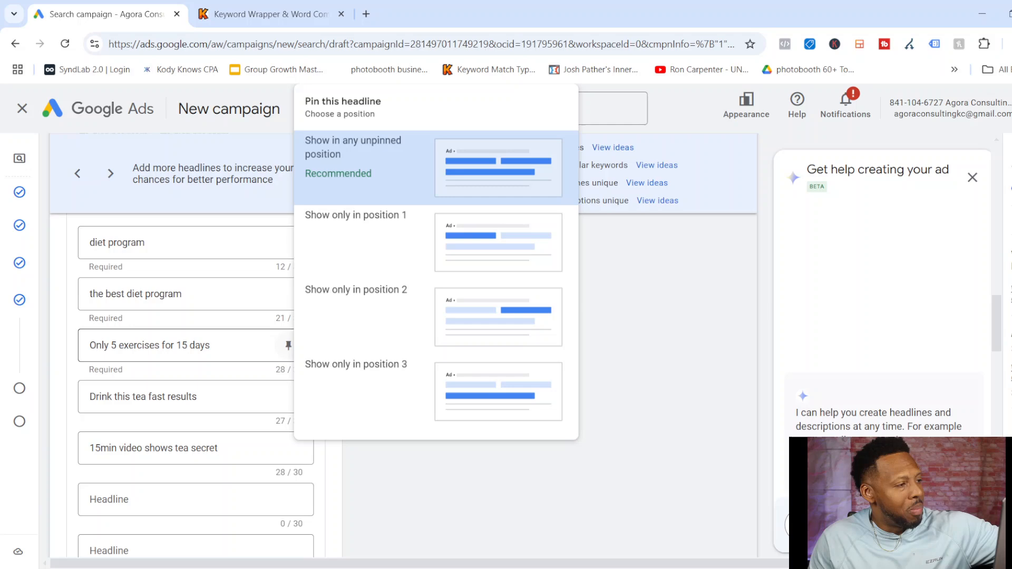
key("Escape")
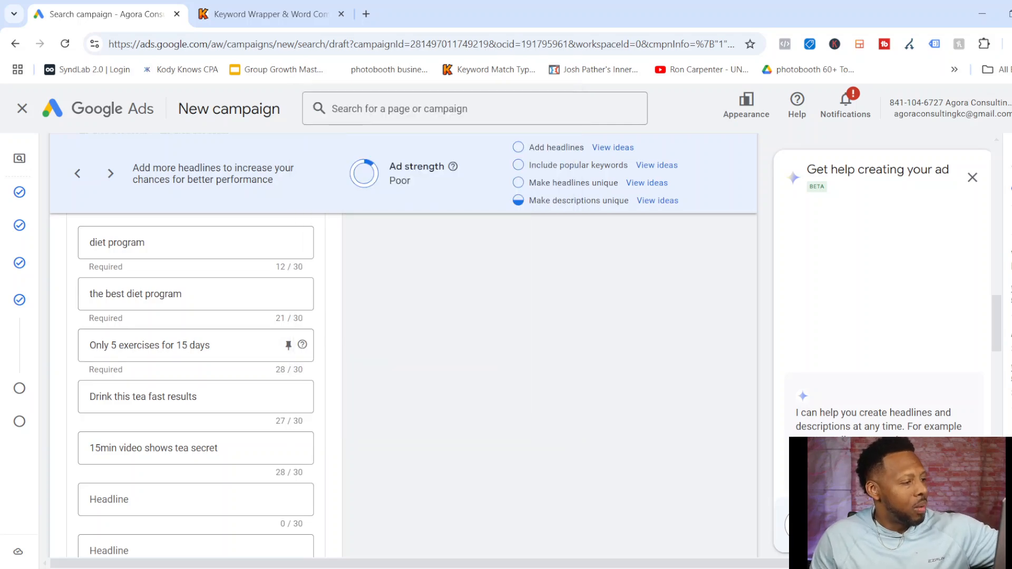
left_click(288, 345)
left_click(355, 215)
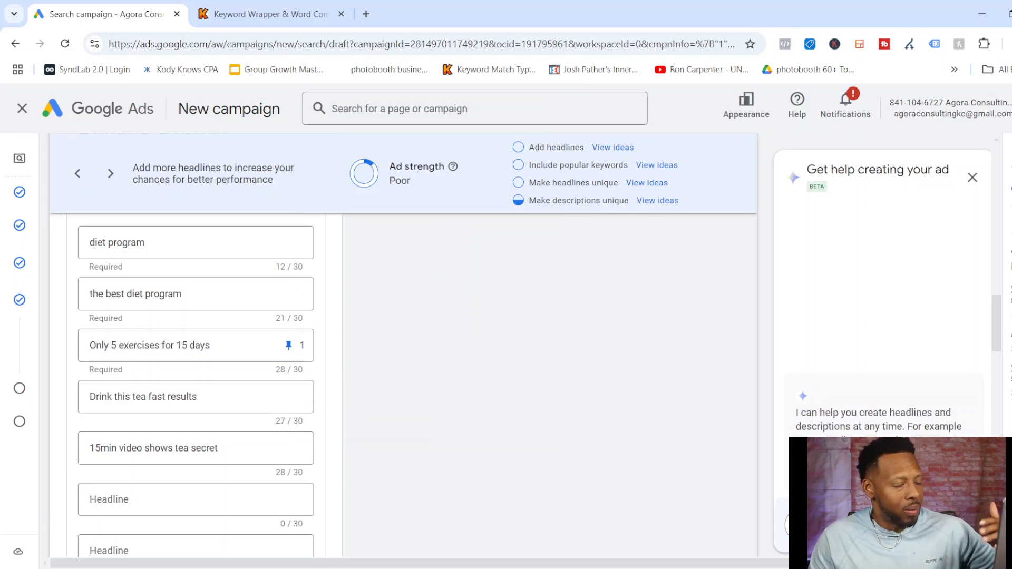
Step: Skip the optional images, business name, logo, sitelinks and callouts, and continue to the campaign's budget settings
scroll(196, 385, "down", 8)
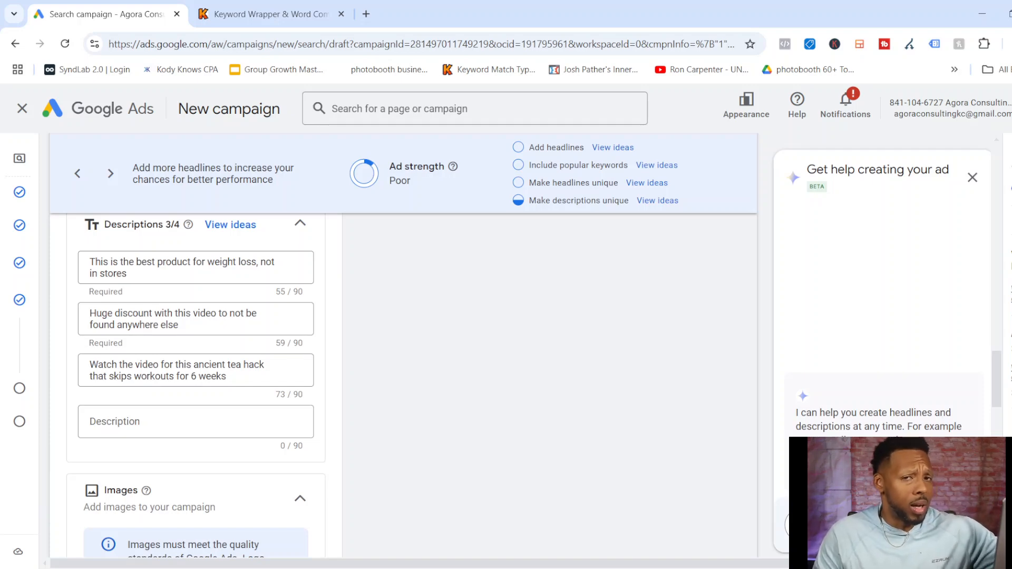
scroll(196, 384, "down", 4)
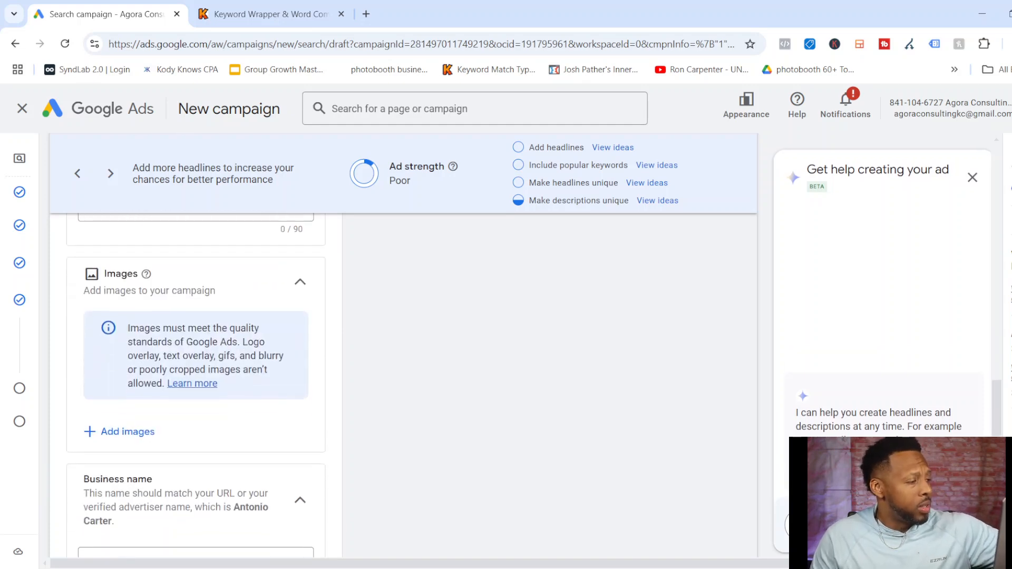
scroll(196, 385, "down", 3)
scroll(196, 385, "down", 3)
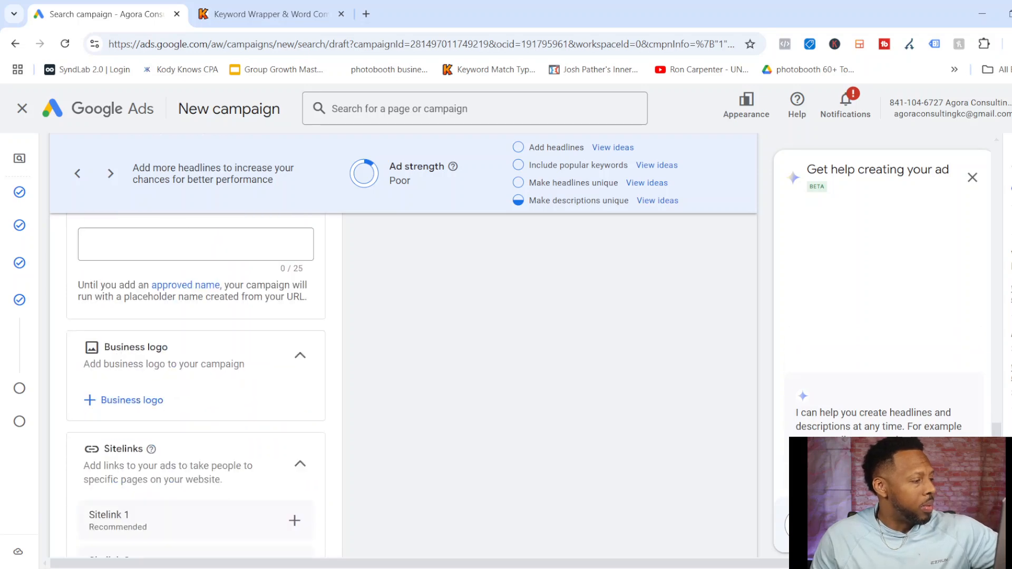
scroll(196, 385, "down", 3)
scroll(196, 385, "down", 2)
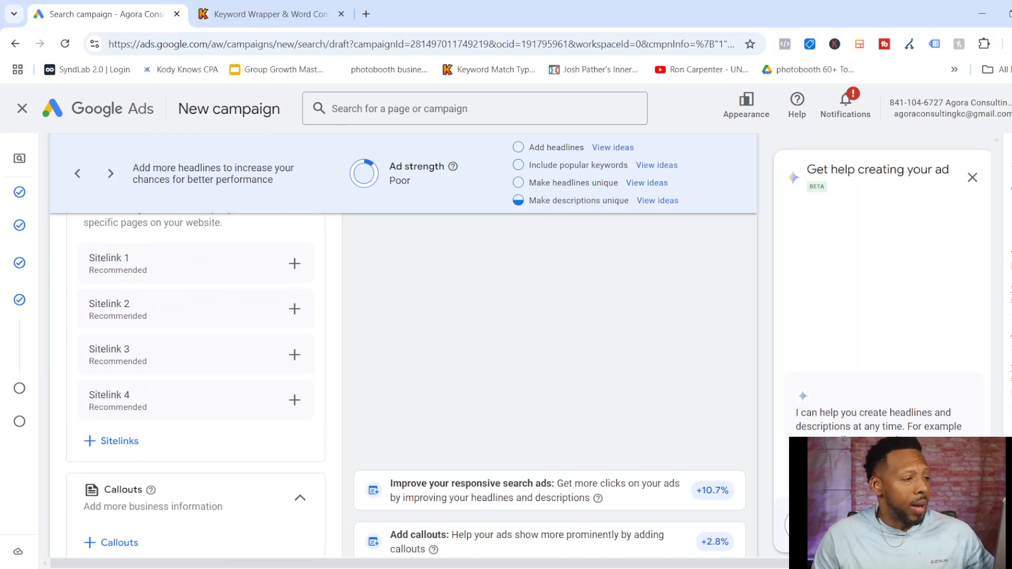
scroll(196, 385, "down", 5)
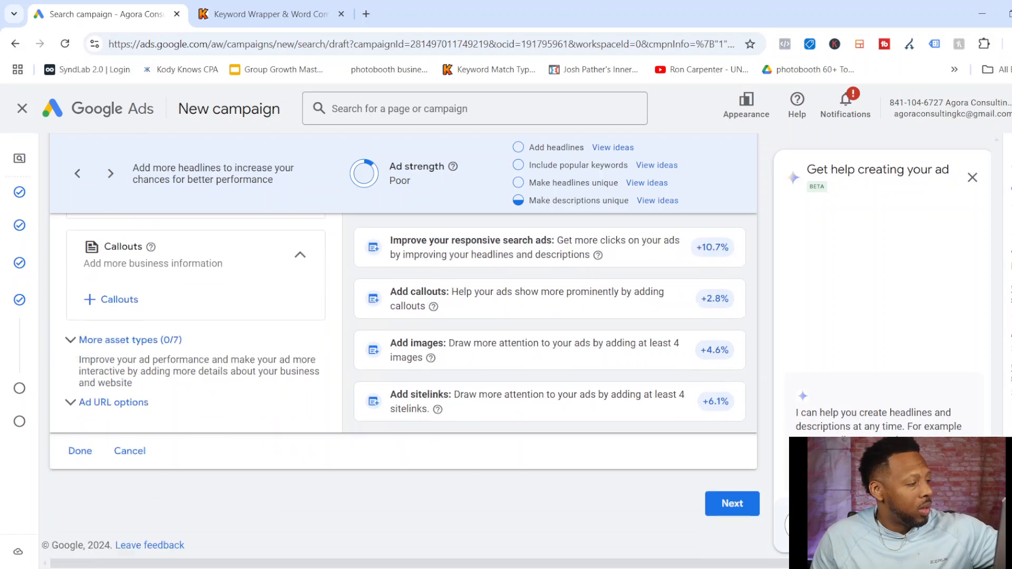
left_click(732, 504)
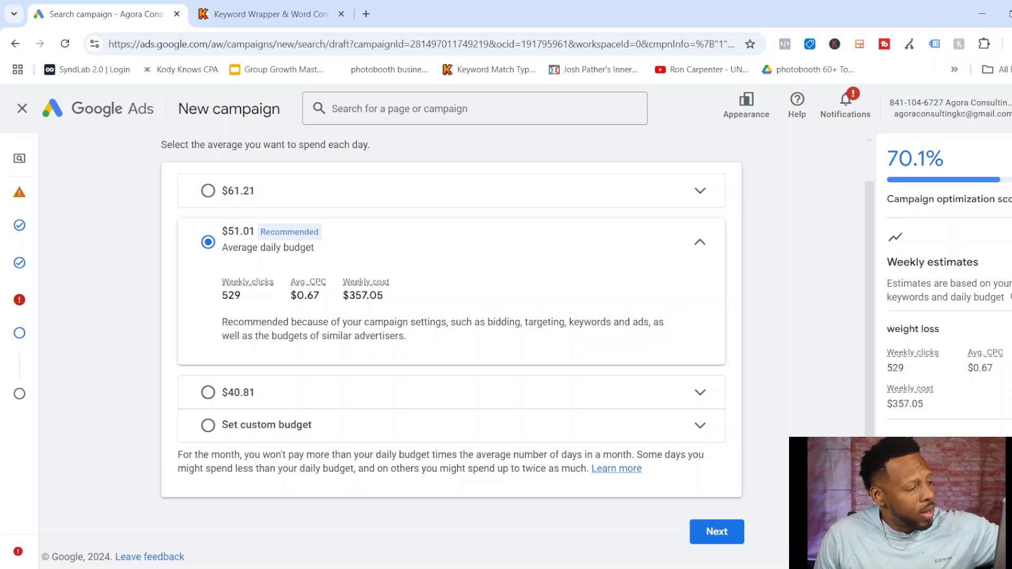
Step: Set a custom average daily budget of $15 for the campaign and continue to the campaign review
left_click(208, 425)
left_click(263, 369)
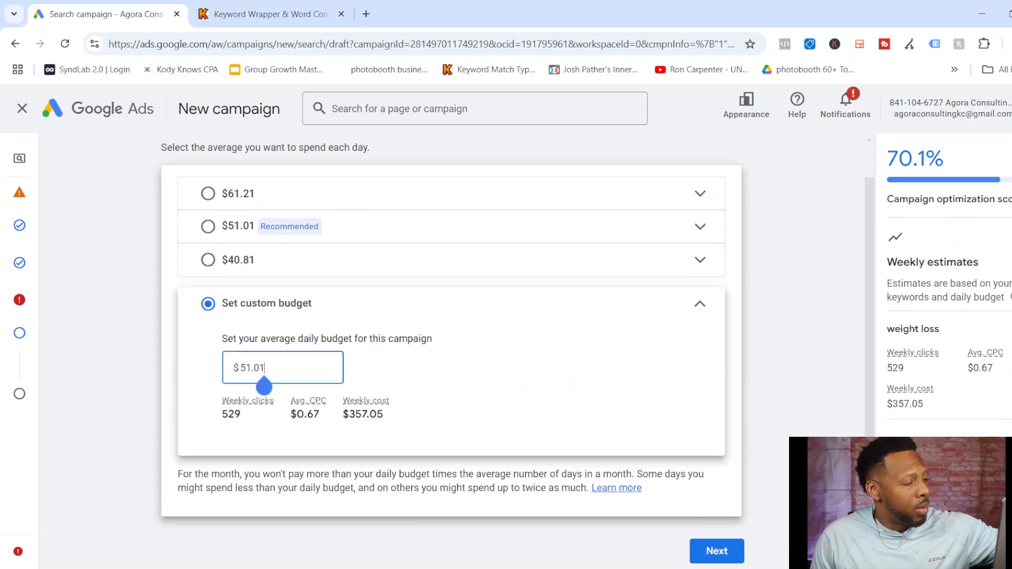
key("BackSpace")
key("BackSpace")
key("BackSpace")
key("BackSpace")
key("BackSpace")
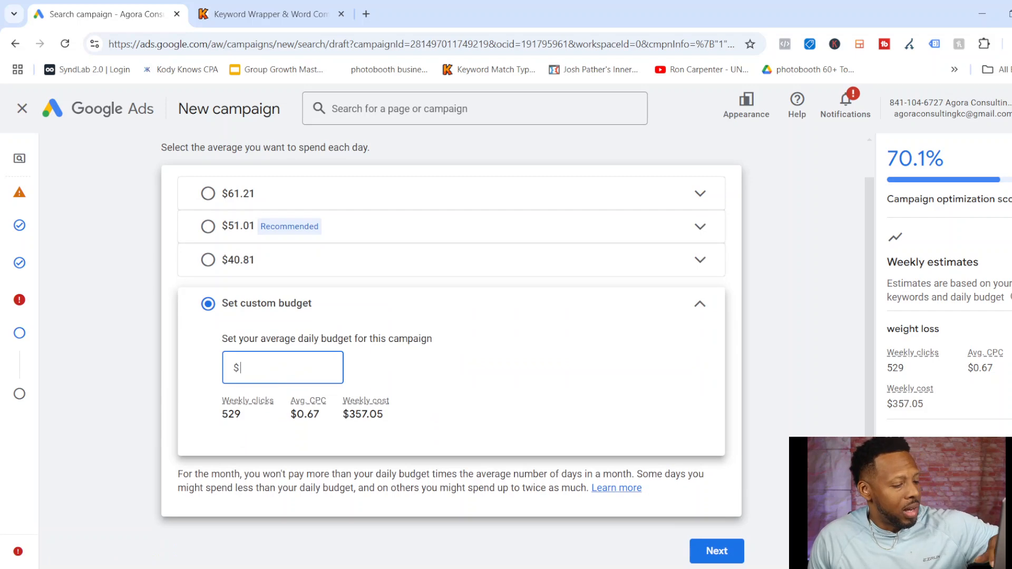
type("15")
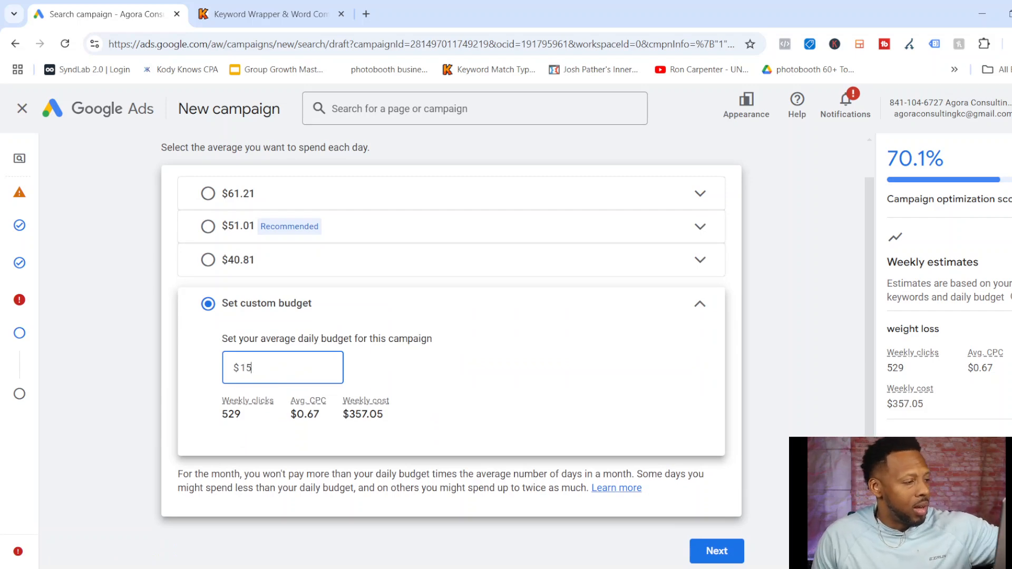
key("Tab")
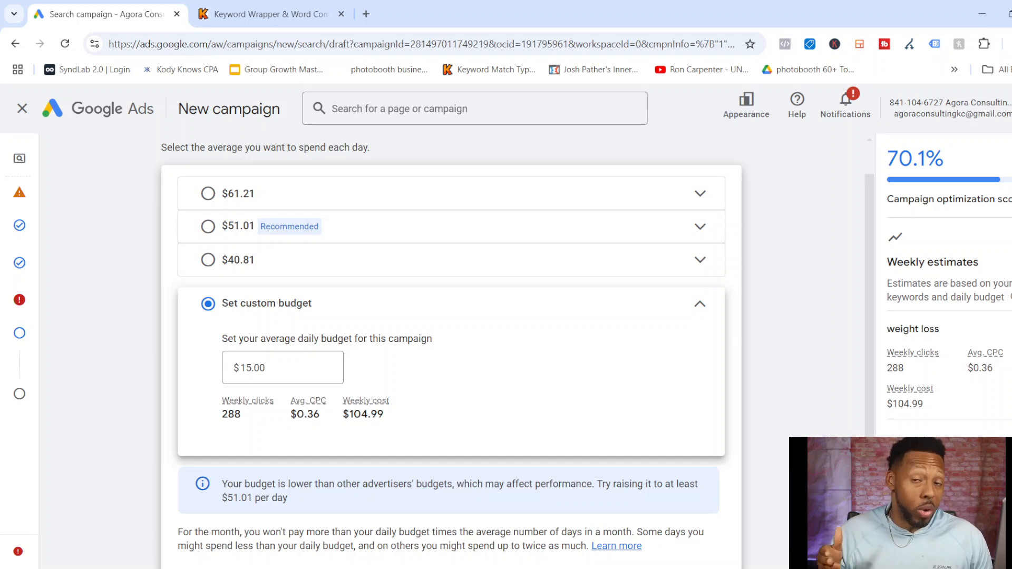
scroll(451, 348, "down", 2)
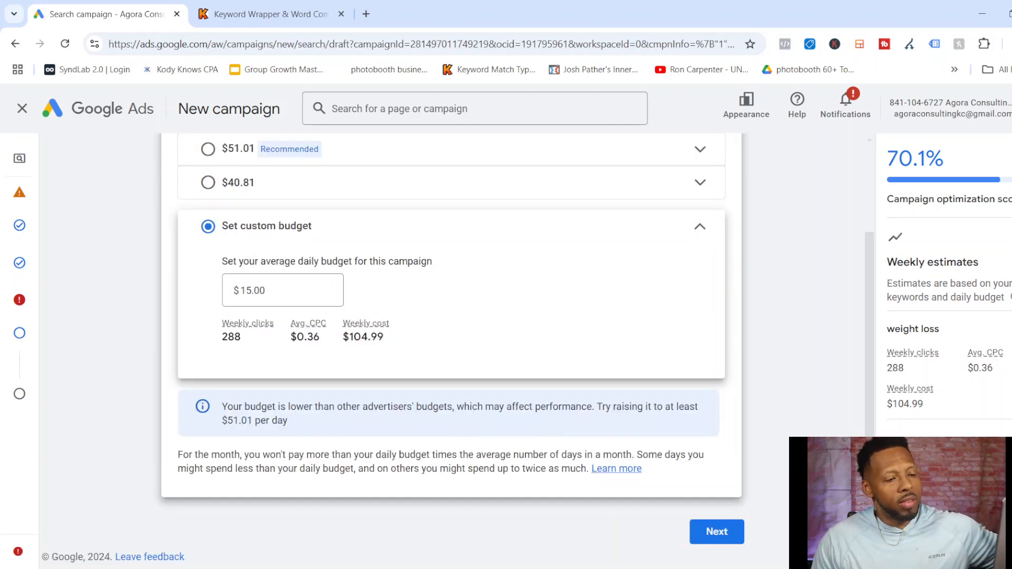
left_click(717, 532)
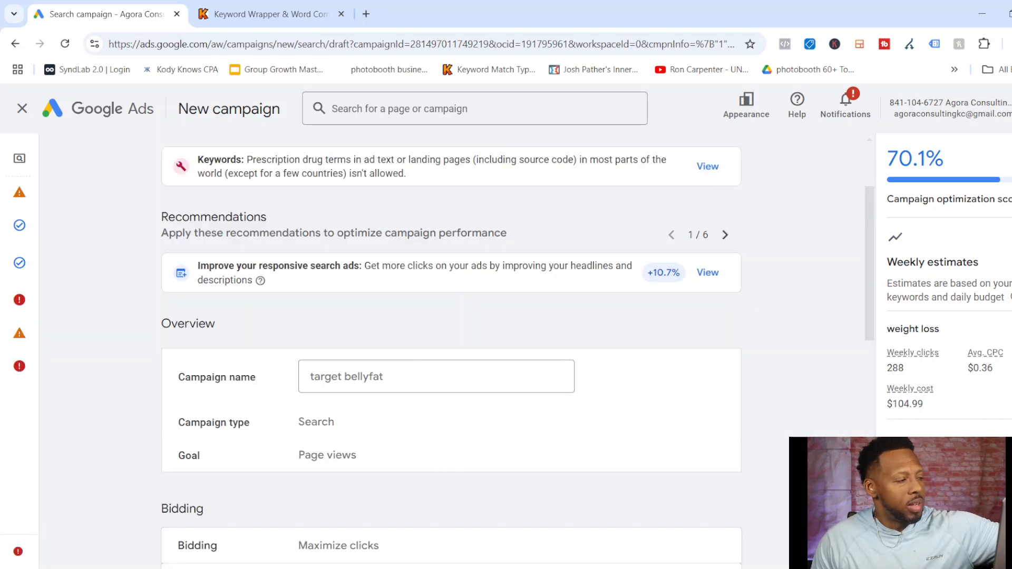